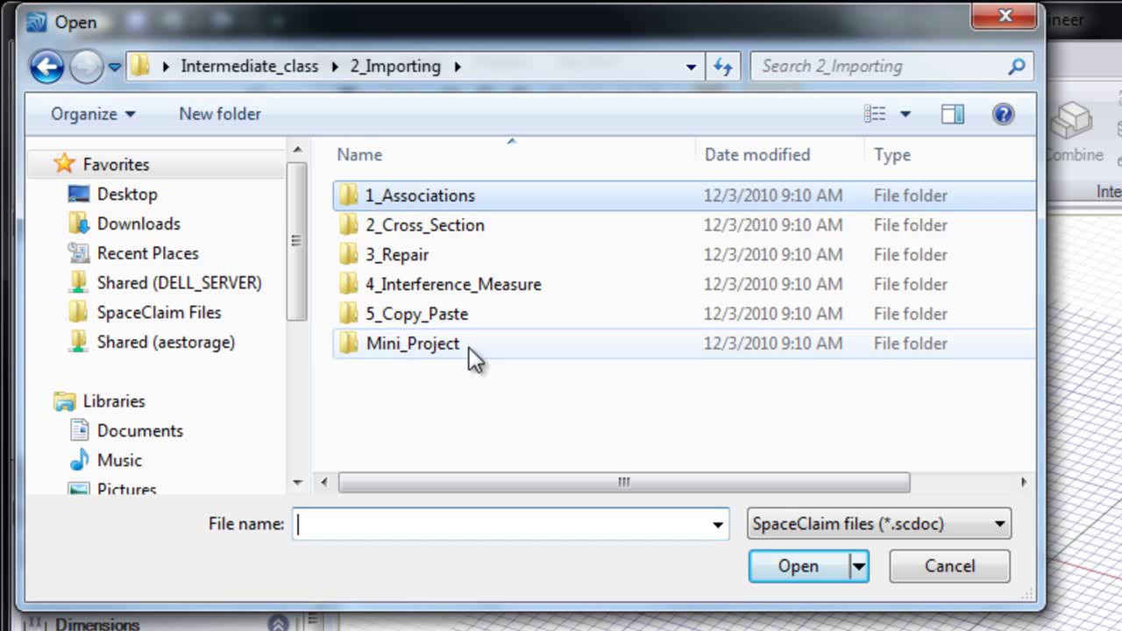
Open Mirror_shell_offset.scdoc from the 1_Associations folder.
{"action": "double_click", "coordinate": [433, 202]}
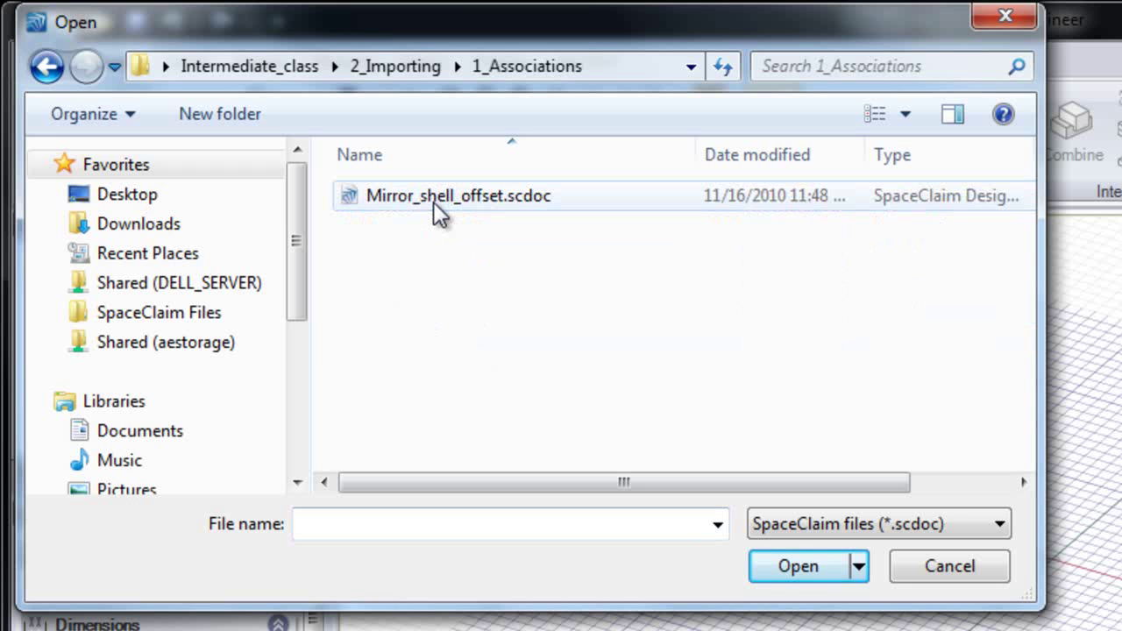
{"action": "double_click", "coordinate": [433, 202]}
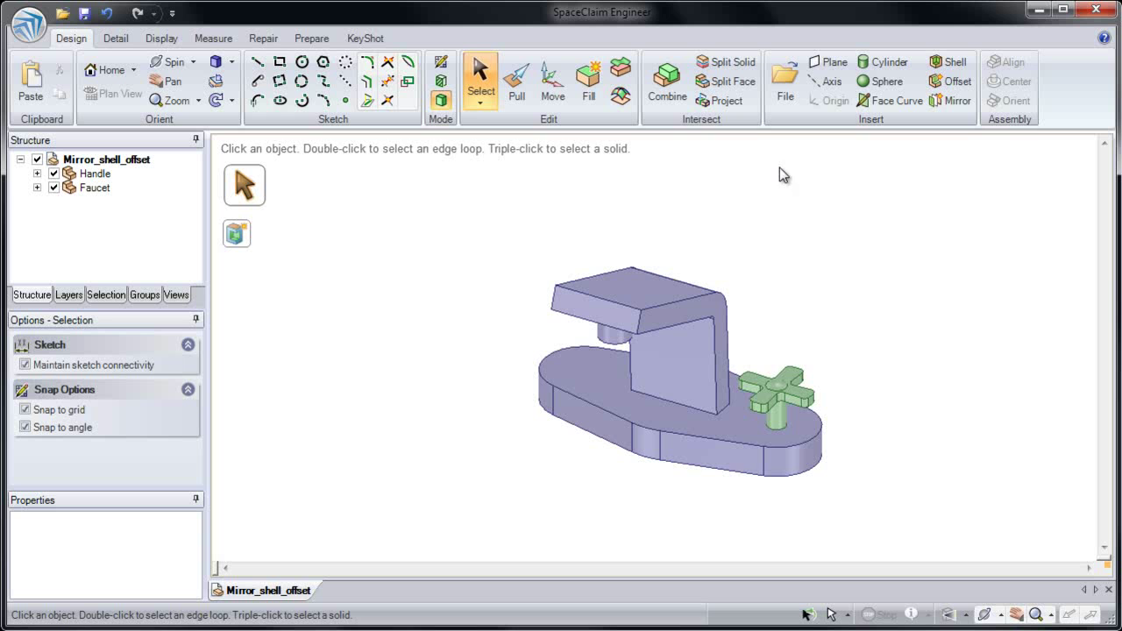
Zoom in, then mirror the faucet body using its upright front face as the mirror plane.
{"action": "scroll", "coordinate": [772, 421], "scroll_direction": "up", "scroll_amount": 5}
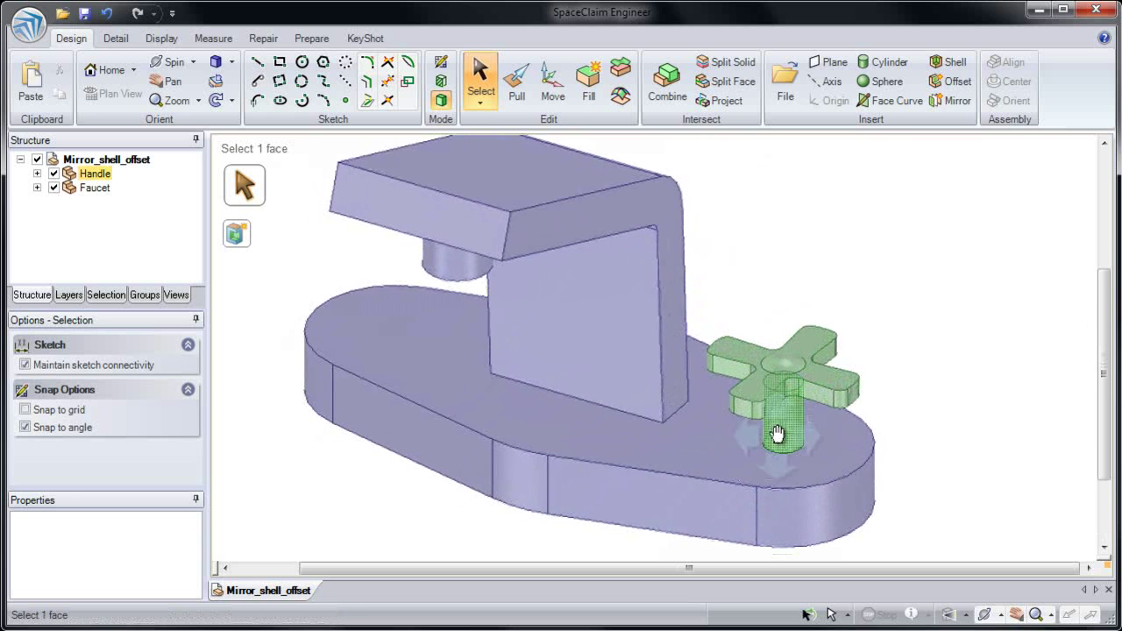
{"action": "middle_click_drag", "start_coordinate": [764, 288], "coordinate": [752, 283], "text": "shift"}
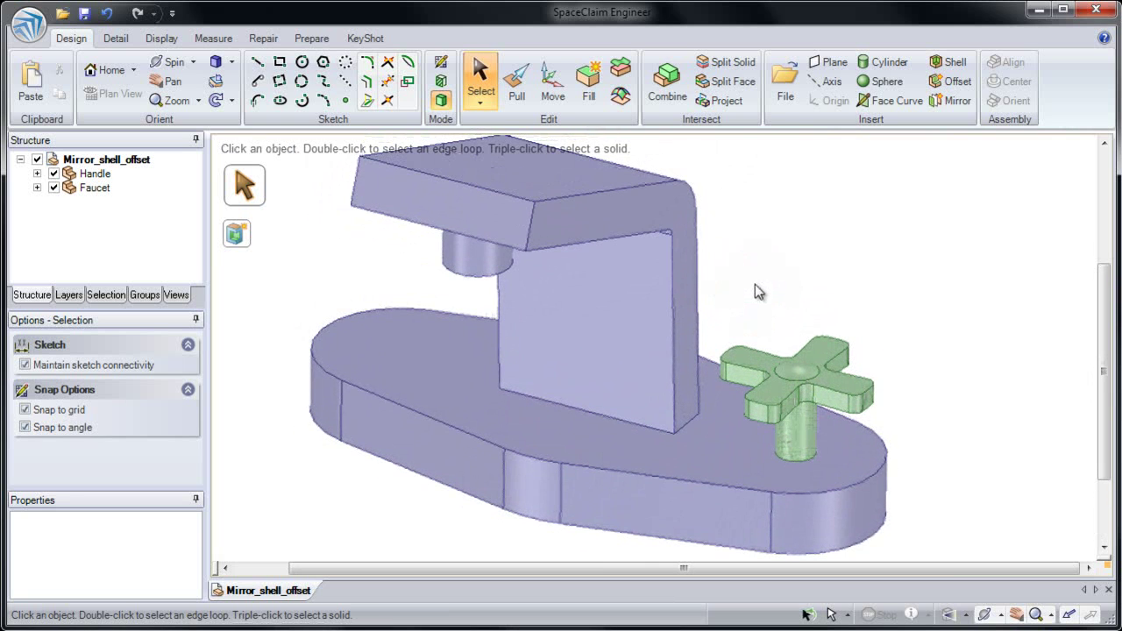
{"action": "left_click", "coordinate": [954, 102]}
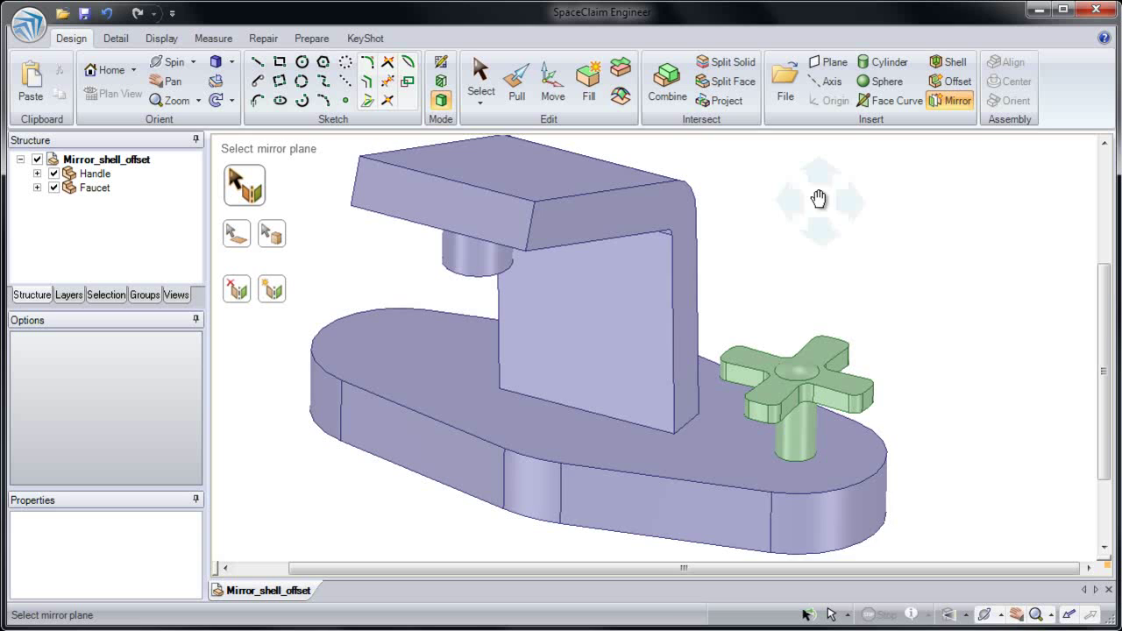
{"action": "middle_click_drag", "start_coordinate": [814, 198], "coordinate": [851, 205], "text": "shift"}
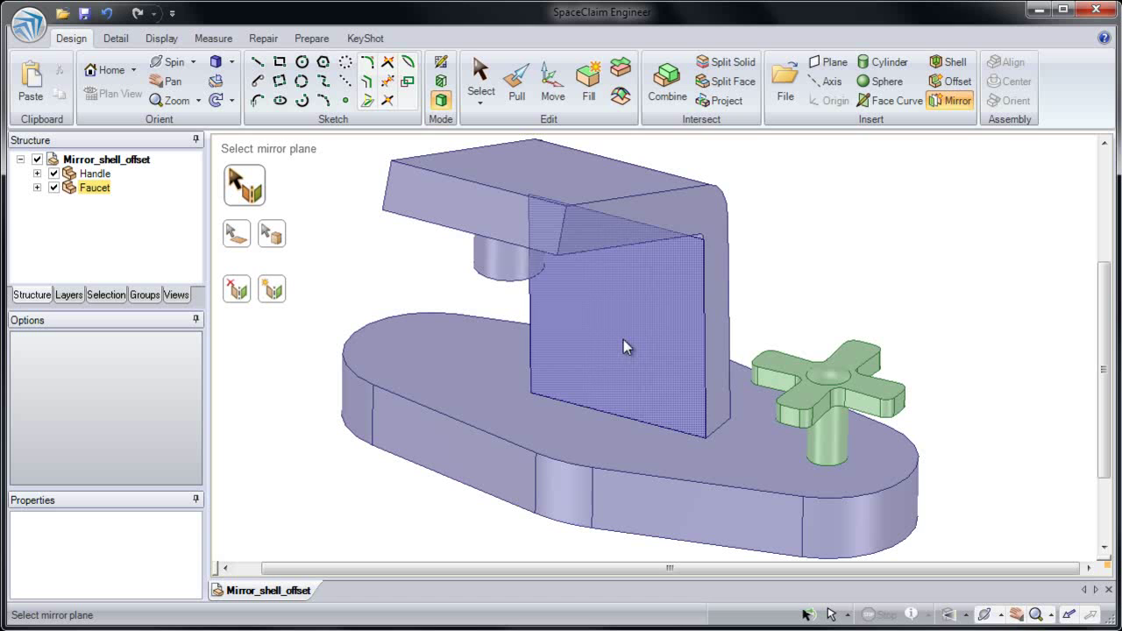
{"action": "left_click", "coordinate": [611, 223]}
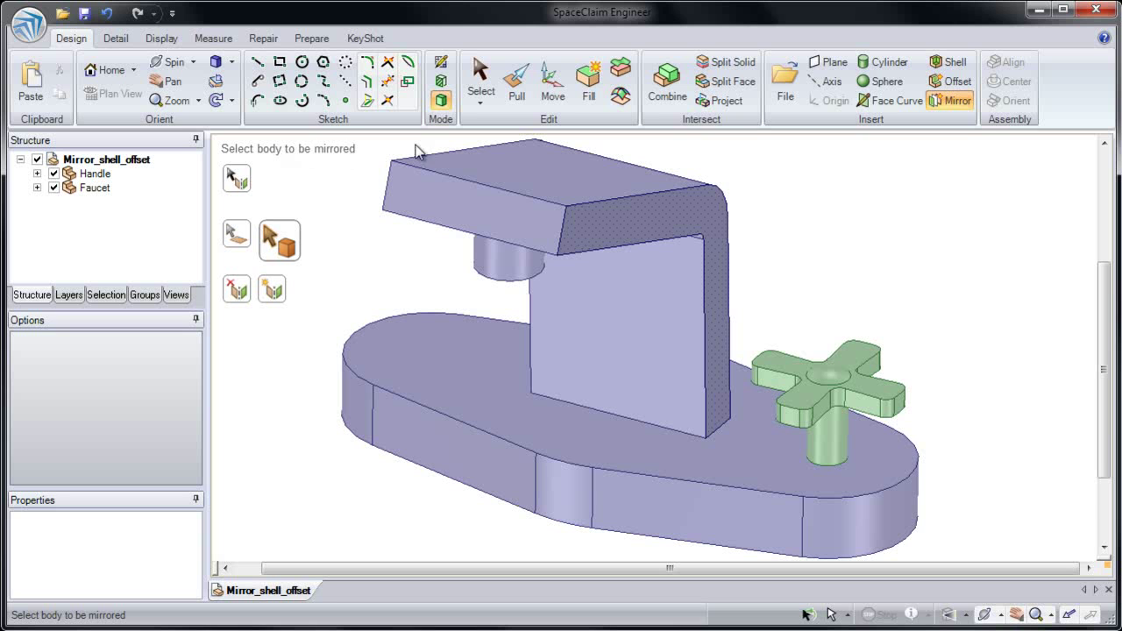
{"action": "left_click", "coordinate": [535, 153]}
Exit Mirror and bring up the 'Inserting a plane' help topic, highlighting the two-parallel-faces row.
{"action": "key", "text": "Escape"}
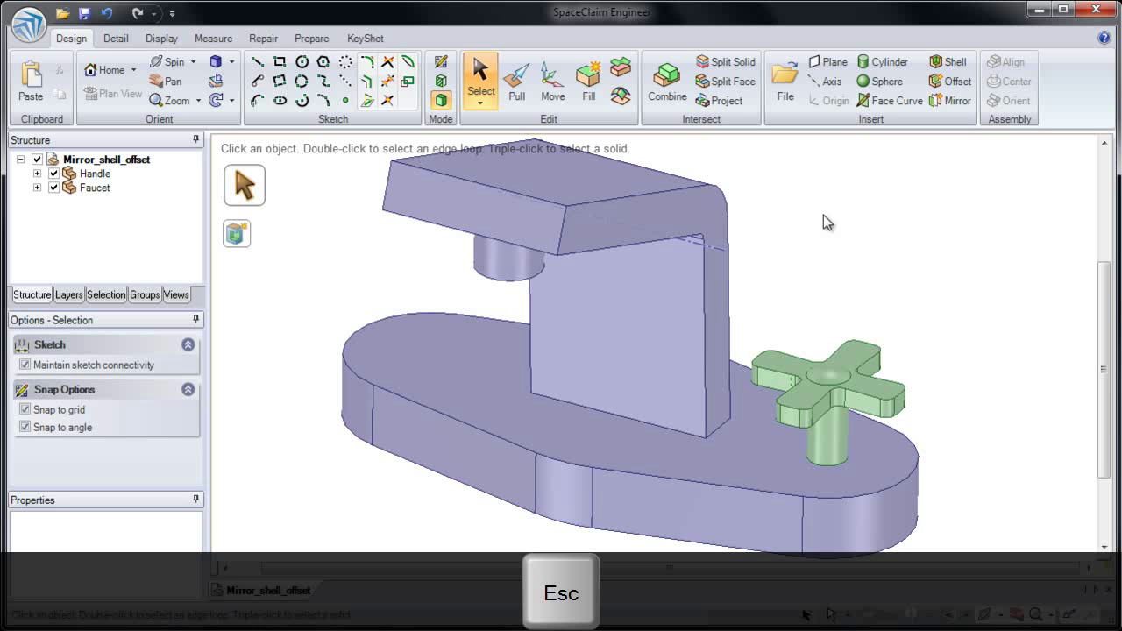
{"action": "middle_click_drag", "start_coordinate": [824, 222], "coordinate": [848, 268], "text": "shift"}
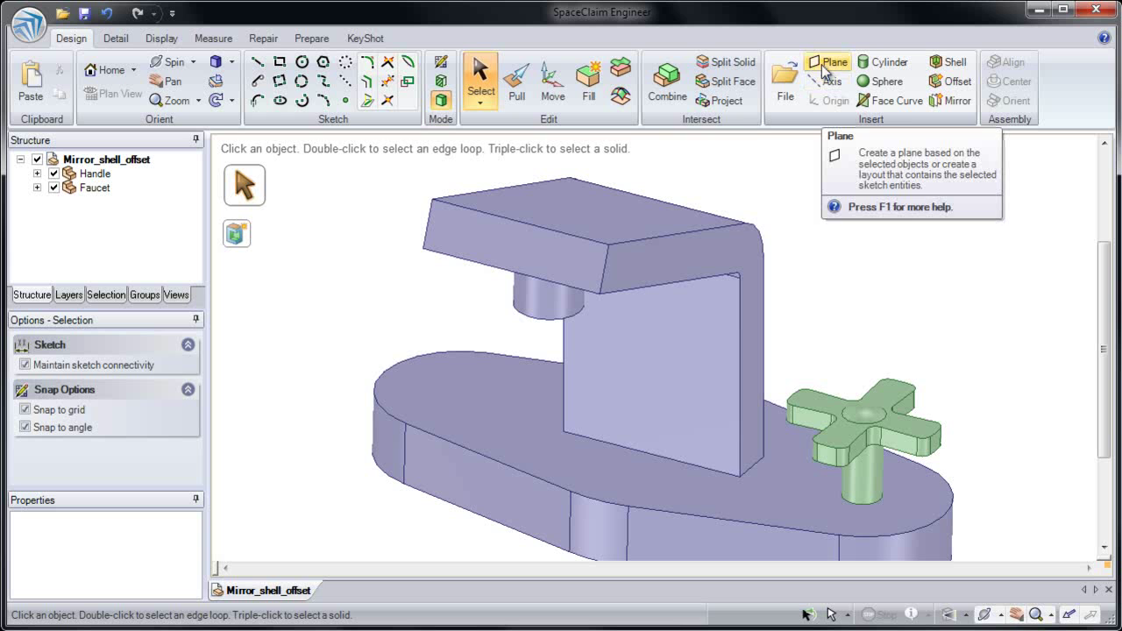
{"action": "key", "text": "F1"}
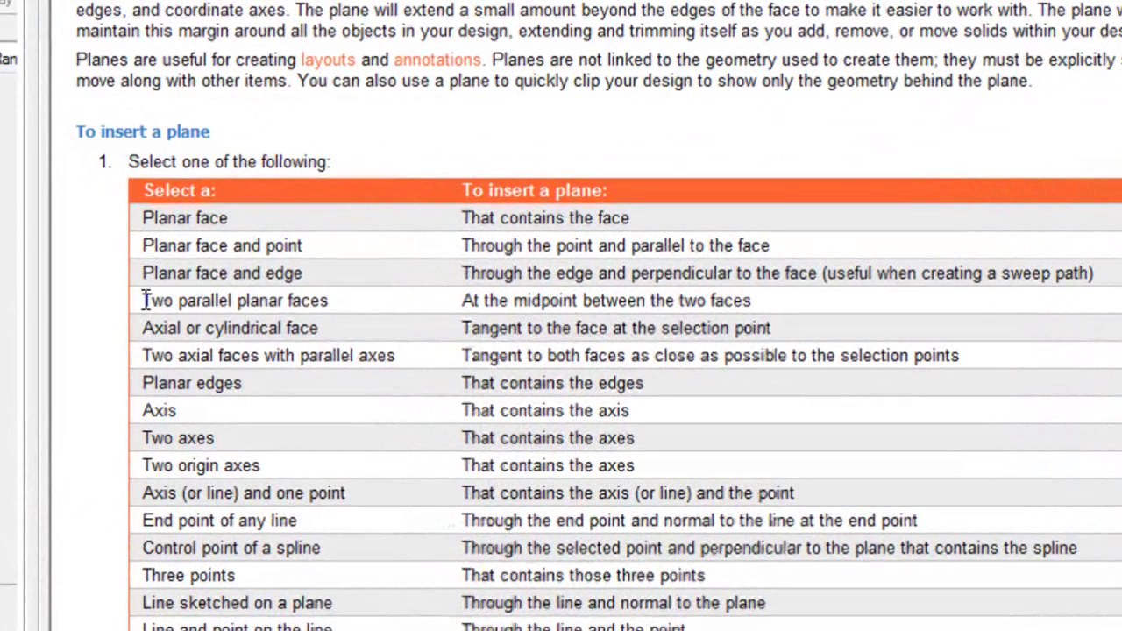
{"action": "left_click_drag", "start_coordinate": [144, 300], "coordinate": [748, 298]}
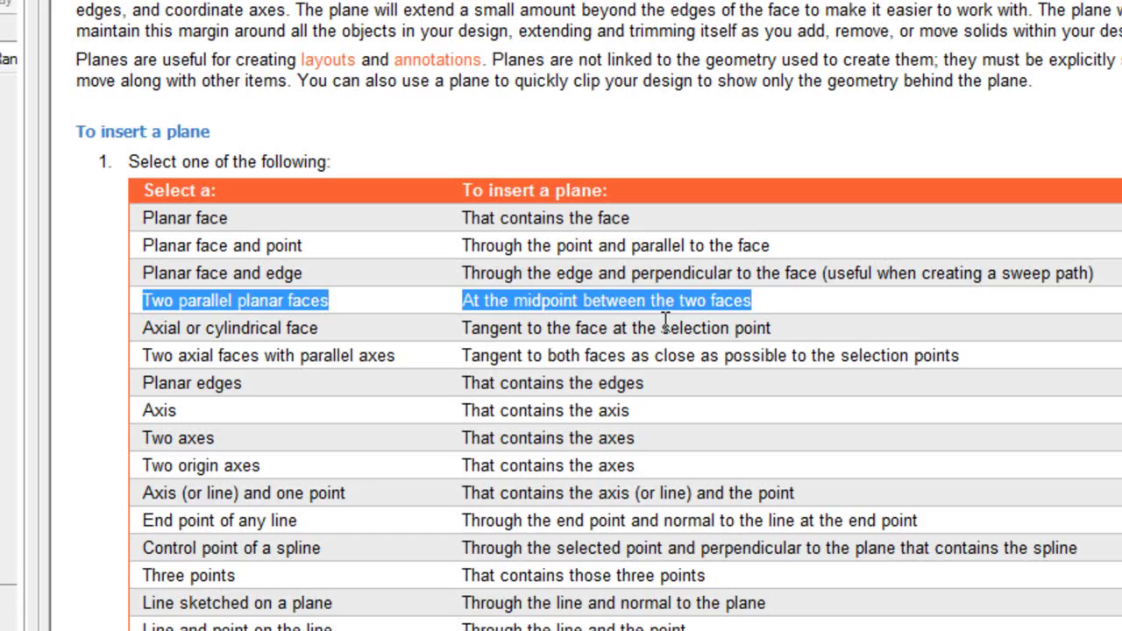
{"action": "left_click", "coordinate": [761, 320]}
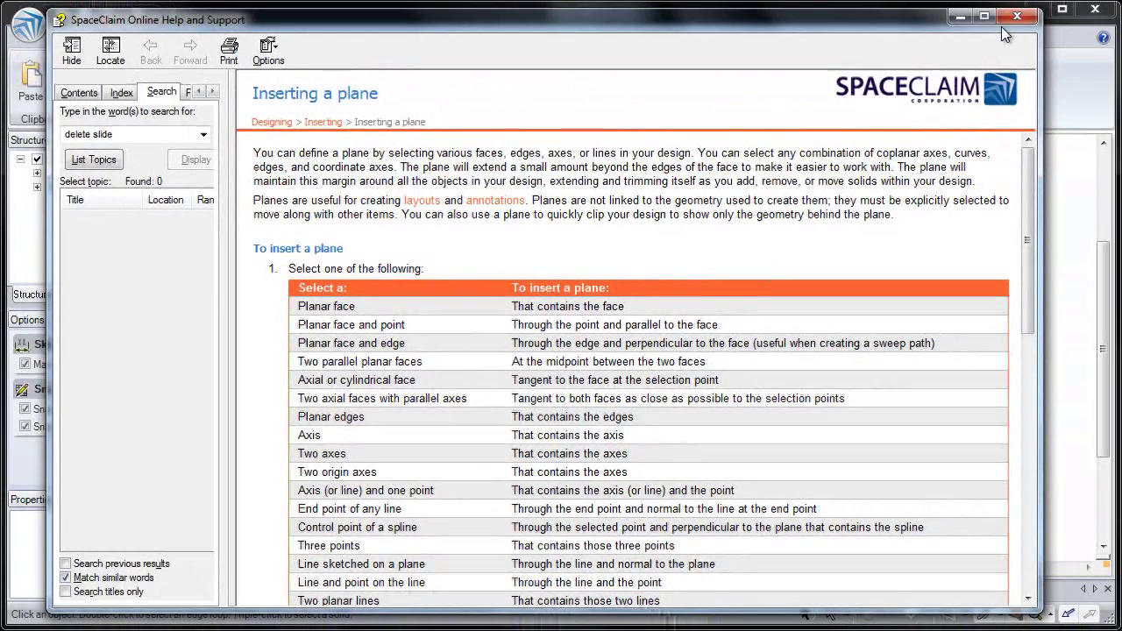
Close the help window and select two parallel faces of the faucet spout.
{"action": "left_click", "coordinate": [1015, 18]}
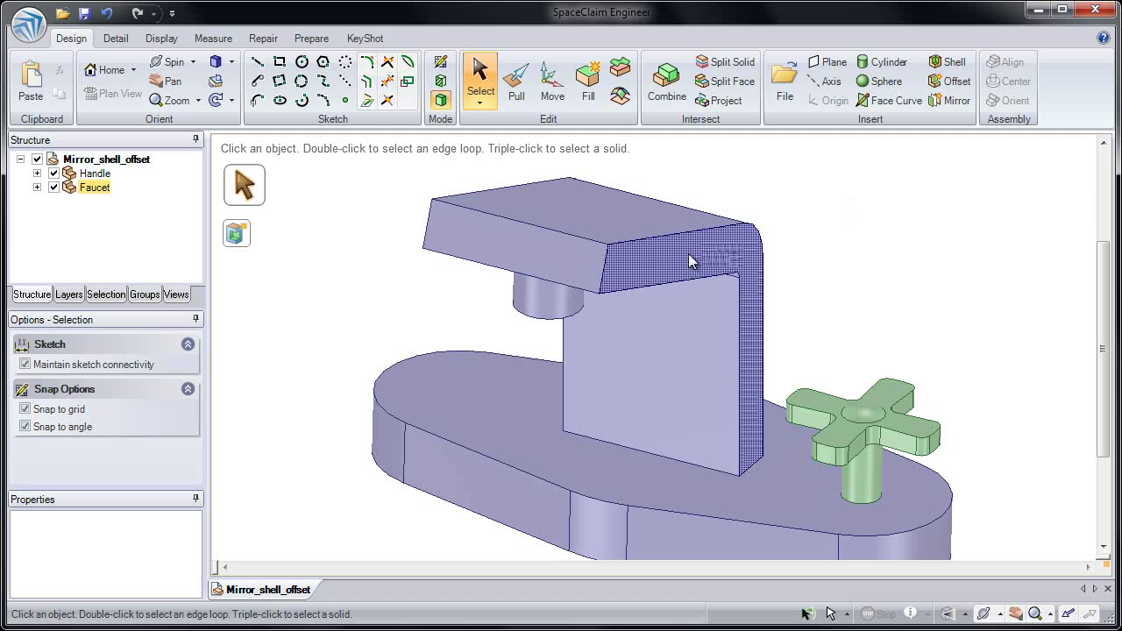
{"action": "left_click", "coordinate": [664, 270]}
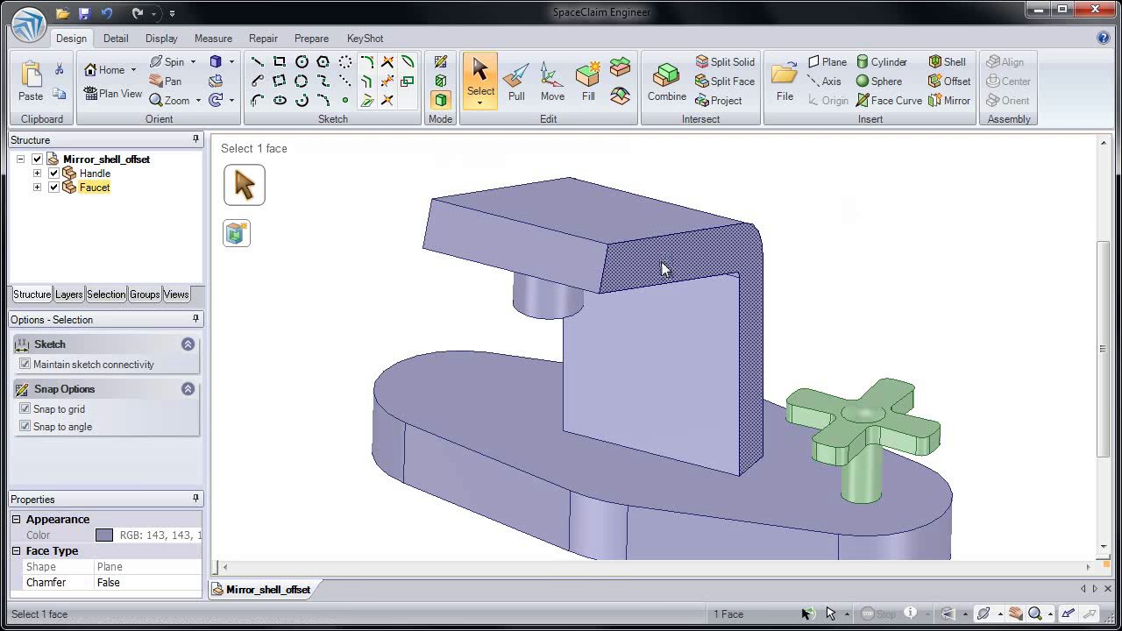
{"action": "key", "text": "ctrl"}
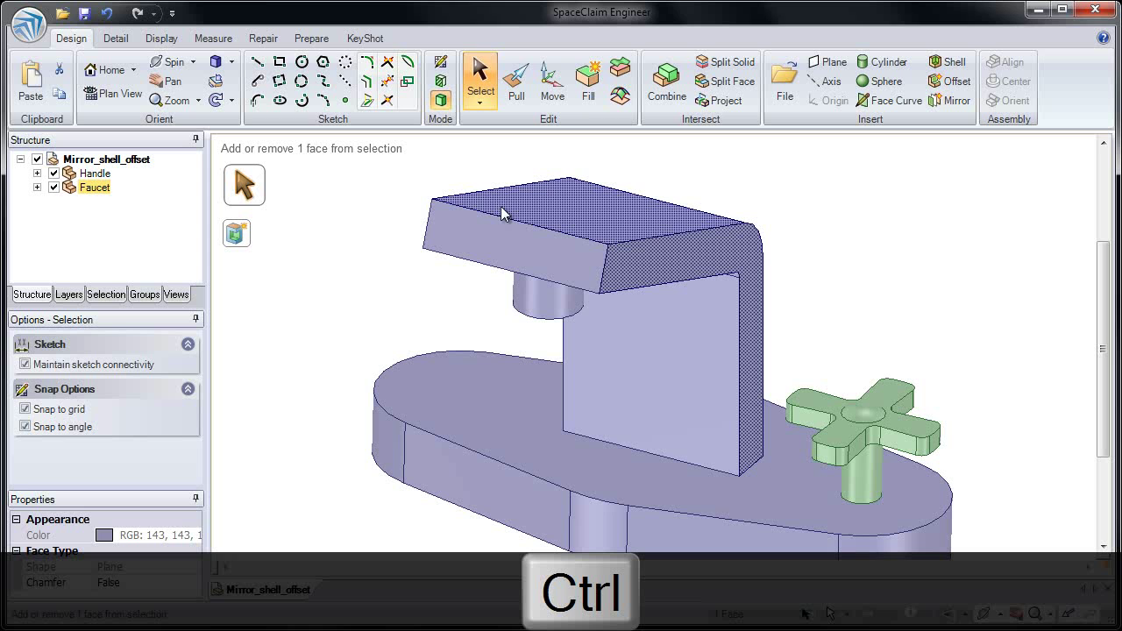
{"action": "left_click", "coordinate": [501, 214], "text": "ctrl"}
{"action": "left_click", "coordinate": [501, 214], "text": "ctrl"}
{"action": "left_click", "coordinate": [502, 214], "text": "ctrl"}
{"action": "left_click", "coordinate": [502, 214], "text": "ctrl"}
{"action": "left_click", "coordinate": [501, 214], "text": "ctrl"}
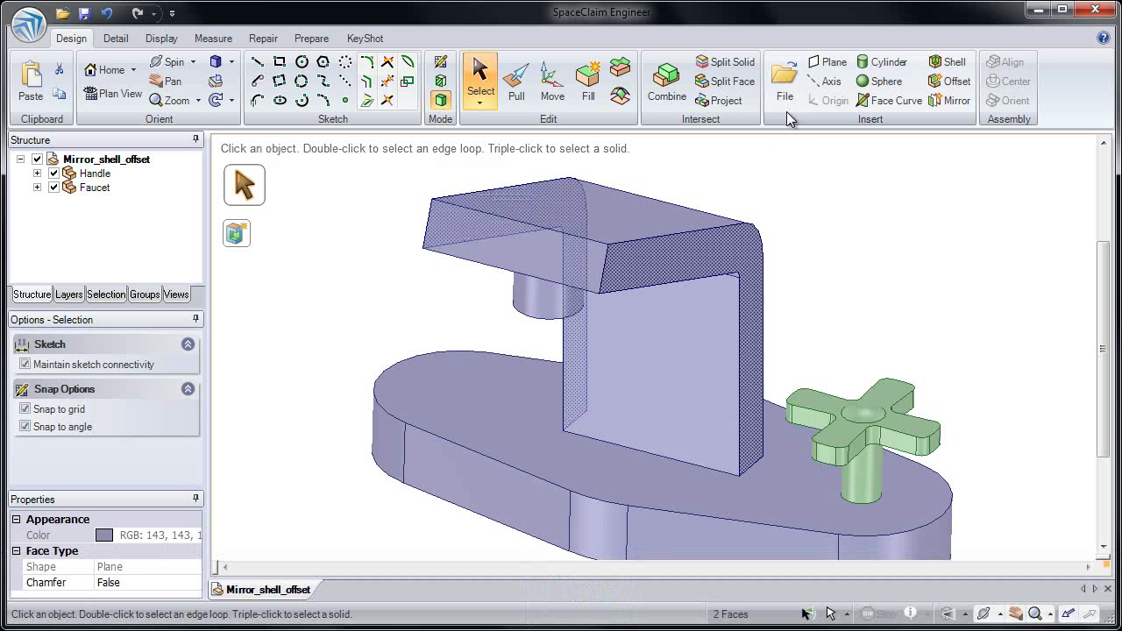
Insert a datum plane midway between the two selected faces.
{"action": "left_click", "coordinate": [828, 65]}
{"action": "mouse_move", "coordinate": [826, 169]}
{"action": "middle_mouse_down"}
{"action": "mouse_move", "coordinate": [861, 168]}
{"action": "mouse_move", "coordinate": [813, 169]}
{"action": "middle_mouse_up"}
{"action": "left_click", "coordinate": [876, 205]}
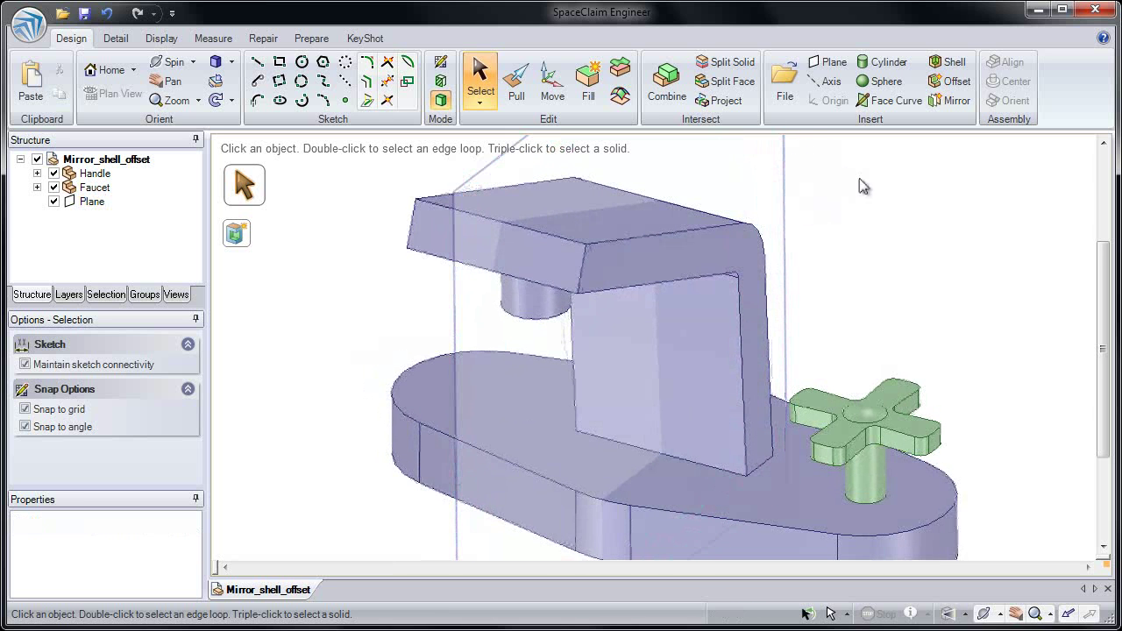
Mirror the cross handle across the new datum plane, then zoom in on both handles.
{"action": "left_click", "coordinate": [942, 104]}
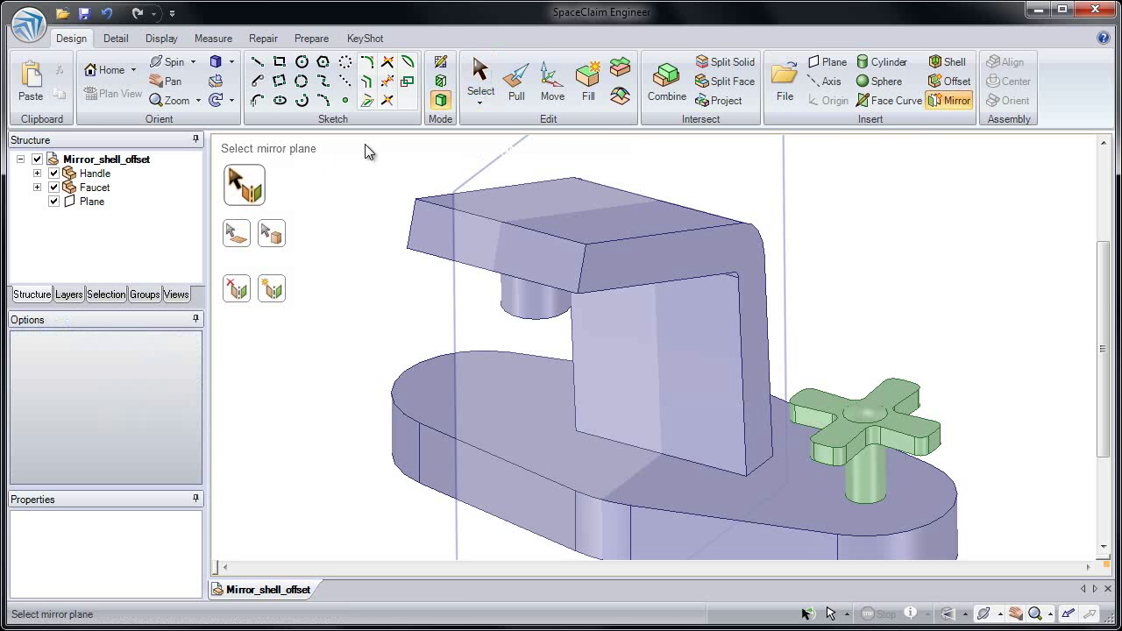
{"action": "left_click", "coordinate": [496, 166]}
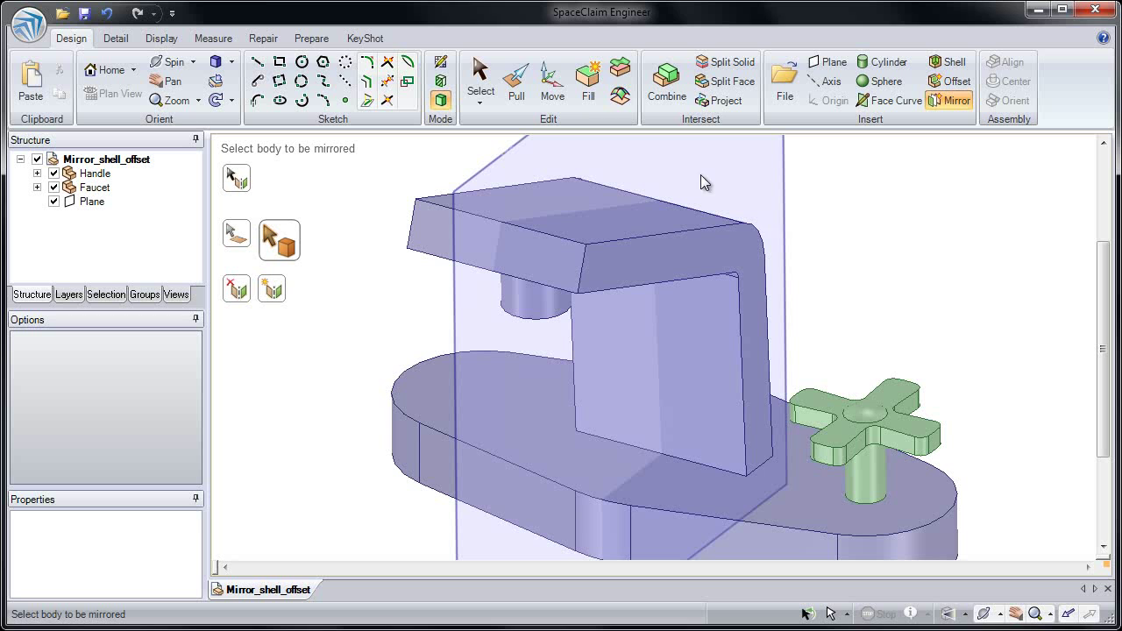
{"action": "left_click", "coordinate": [886, 400]}
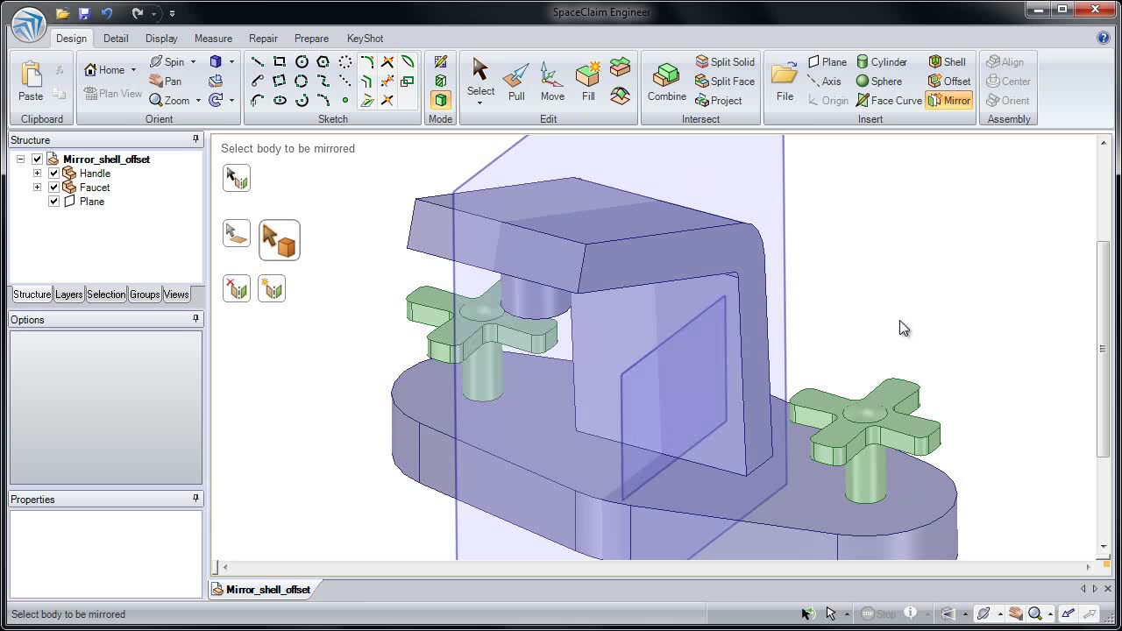
{"action": "scroll", "coordinate": [904, 328], "scroll_direction": "up", "scroll_amount": 2}
{"action": "middle_click_drag", "start_coordinate": [869, 351], "coordinate": [848, 267], "text": "shift"}
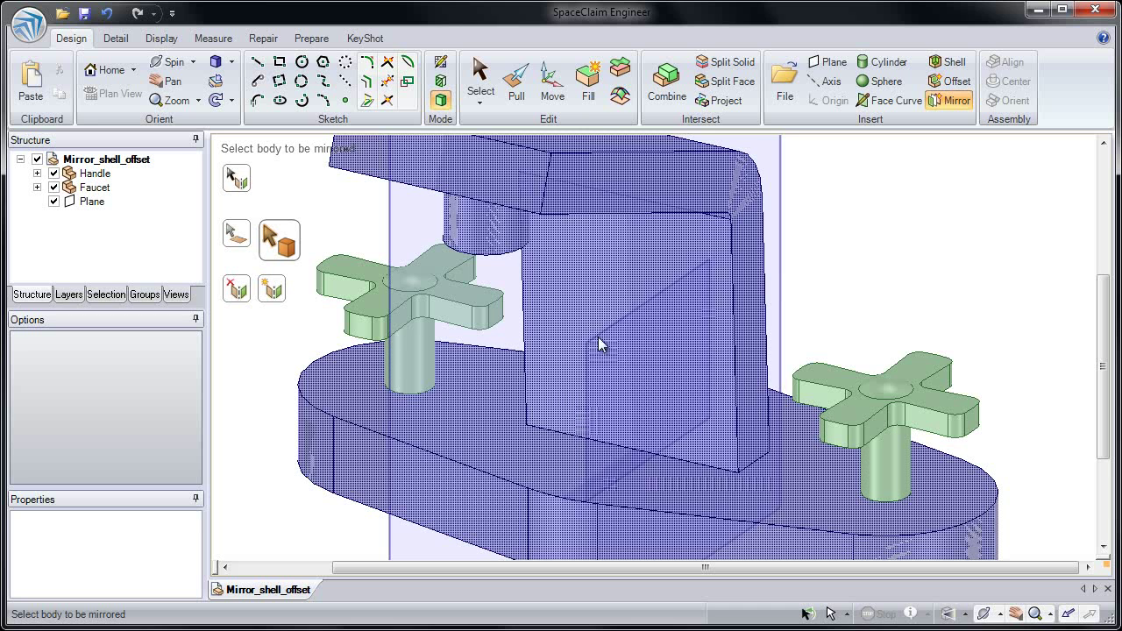
Widen the stems of both handles with Pull.
{"action": "left_click", "coordinate": [518, 88]}
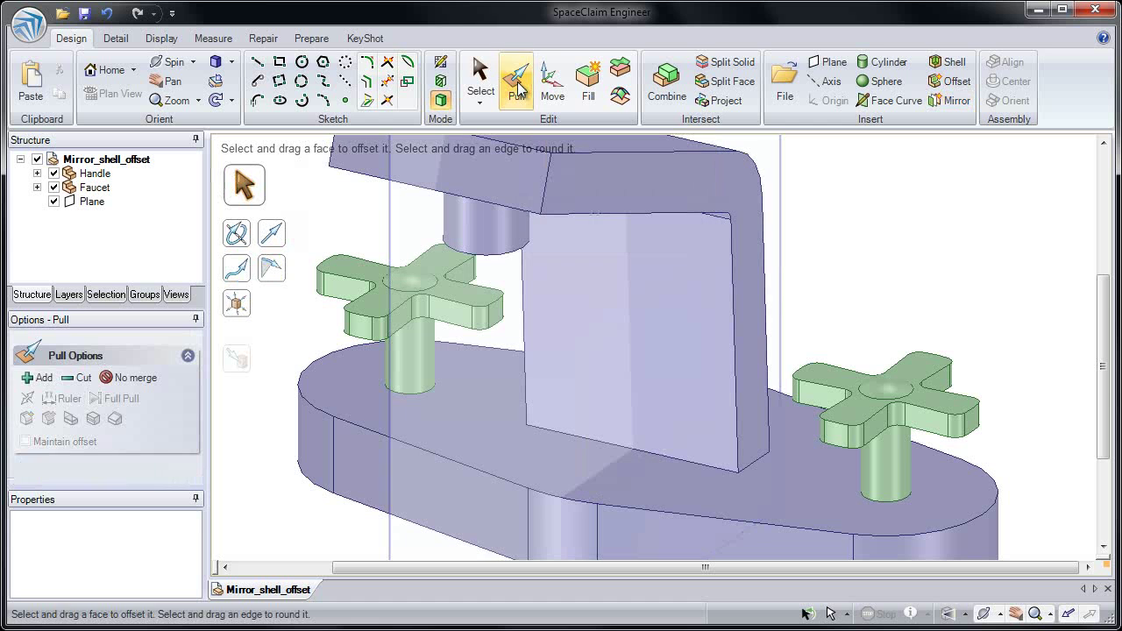
{"action": "left_click", "coordinate": [896, 443]}
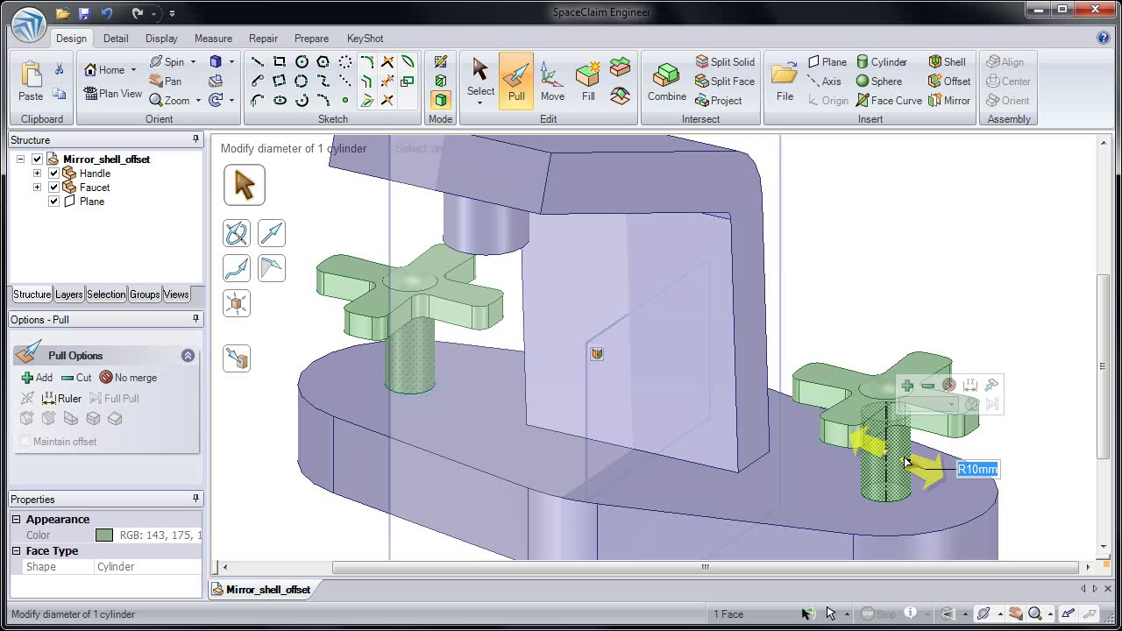
{"action": "left_click_drag", "start_coordinate": [899, 460], "coordinate": [886, 433]}
{"action": "left_click", "coordinate": [883, 331]}
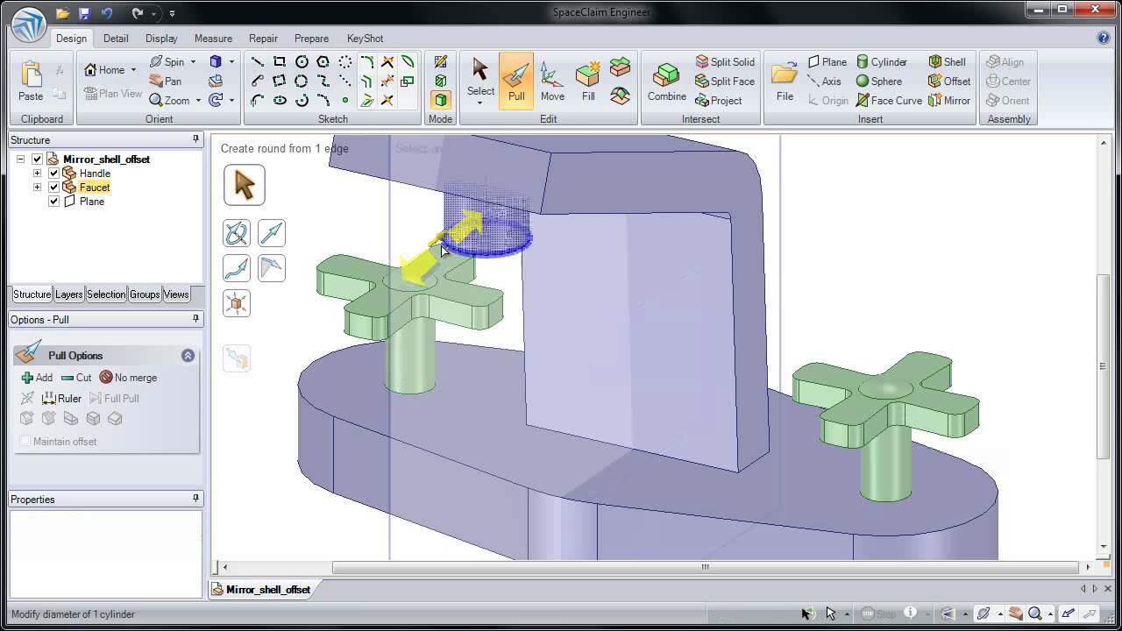
Set the left handle's spherical top to radius 12.534 mm.
{"action": "left_click", "coordinate": [412, 256]}
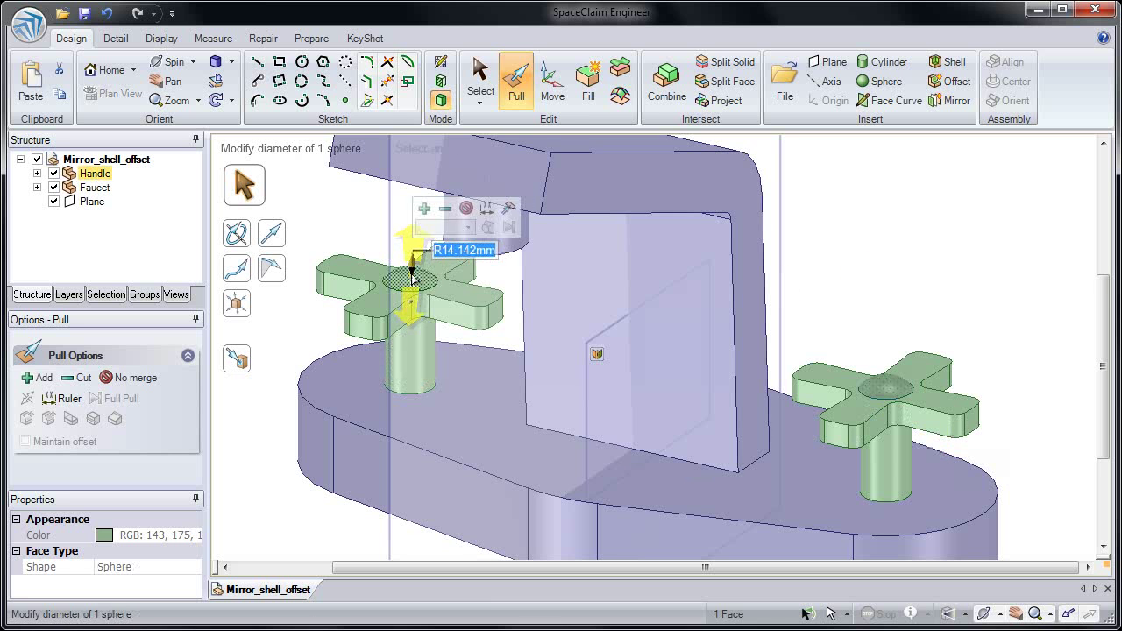
{"action": "left_click_drag", "start_coordinate": [412, 254], "coordinate": [410, 279]}
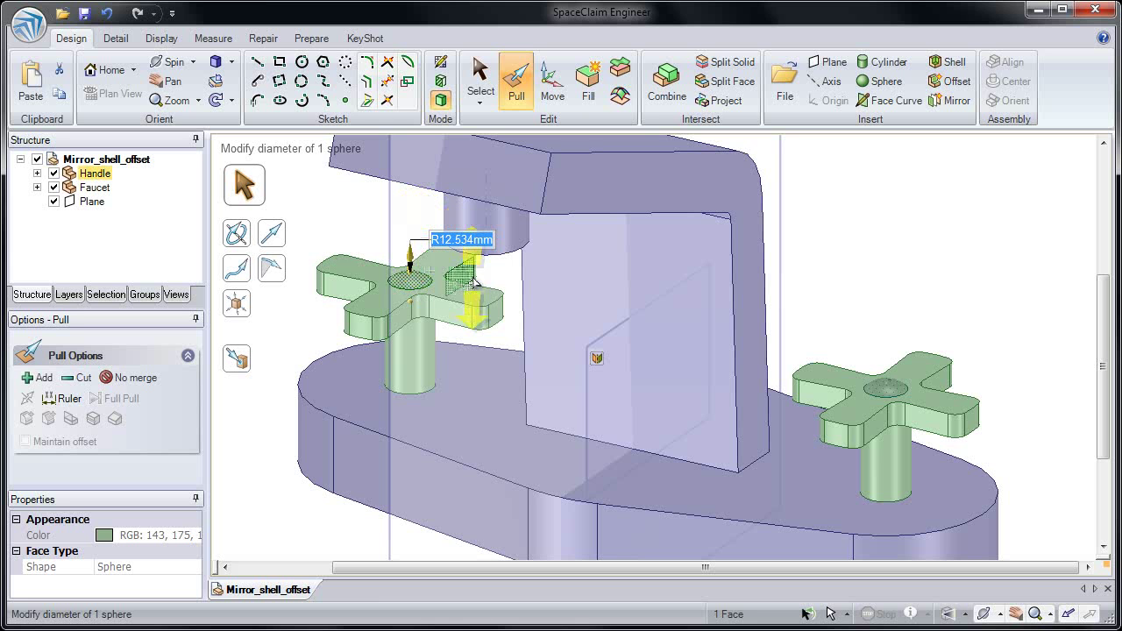
{"action": "left_click", "coordinate": [605, 342]}
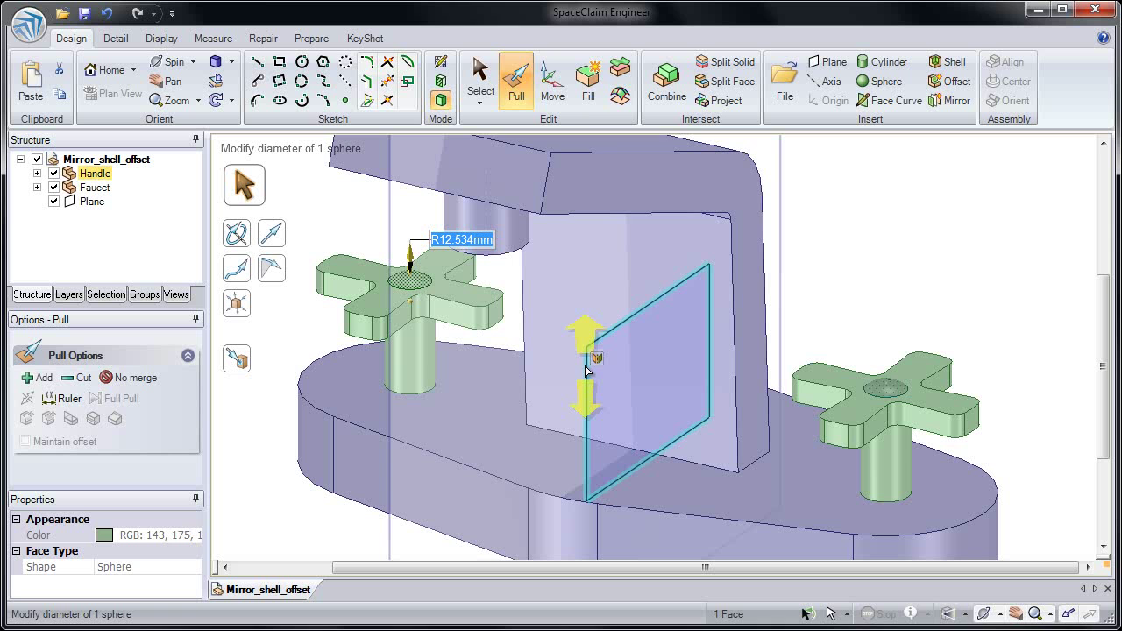
Delete the small plane inside the faucet and resize the right handle's spherical top.
{"action": "left_click", "coordinate": [586, 370]}
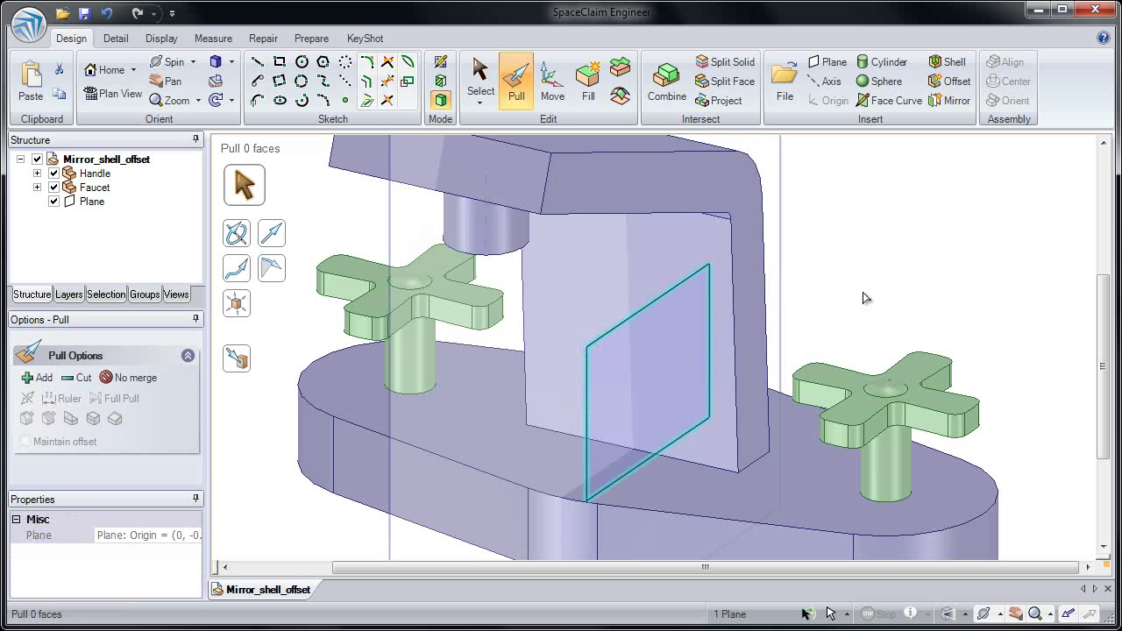
{"action": "key", "text": "Delete"}
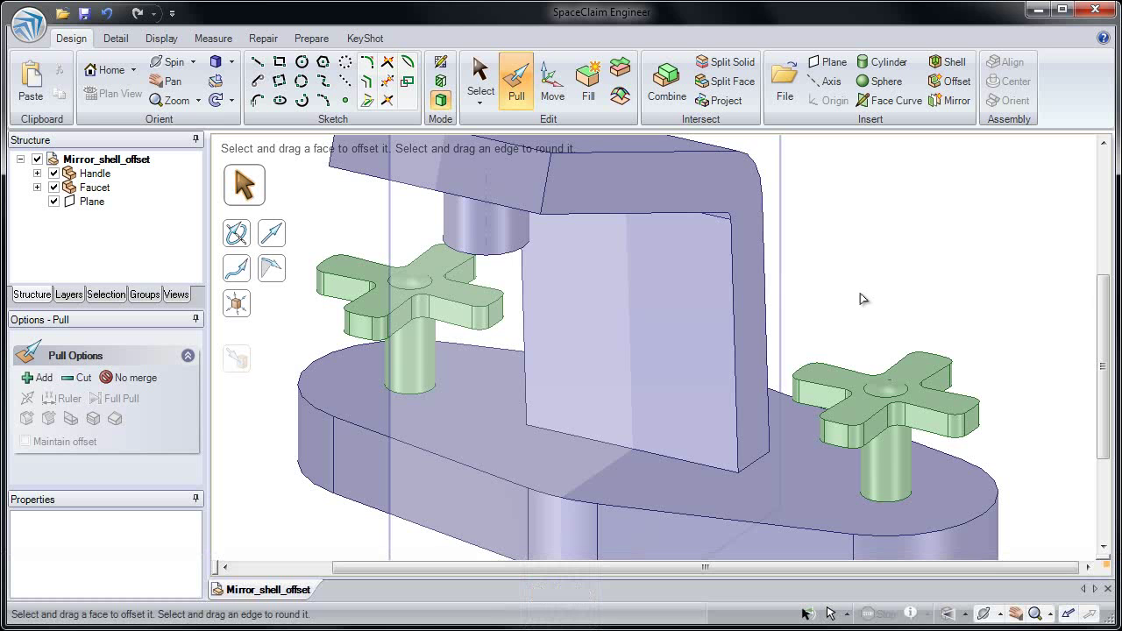
{"action": "left_click", "coordinate": [891, 389]}
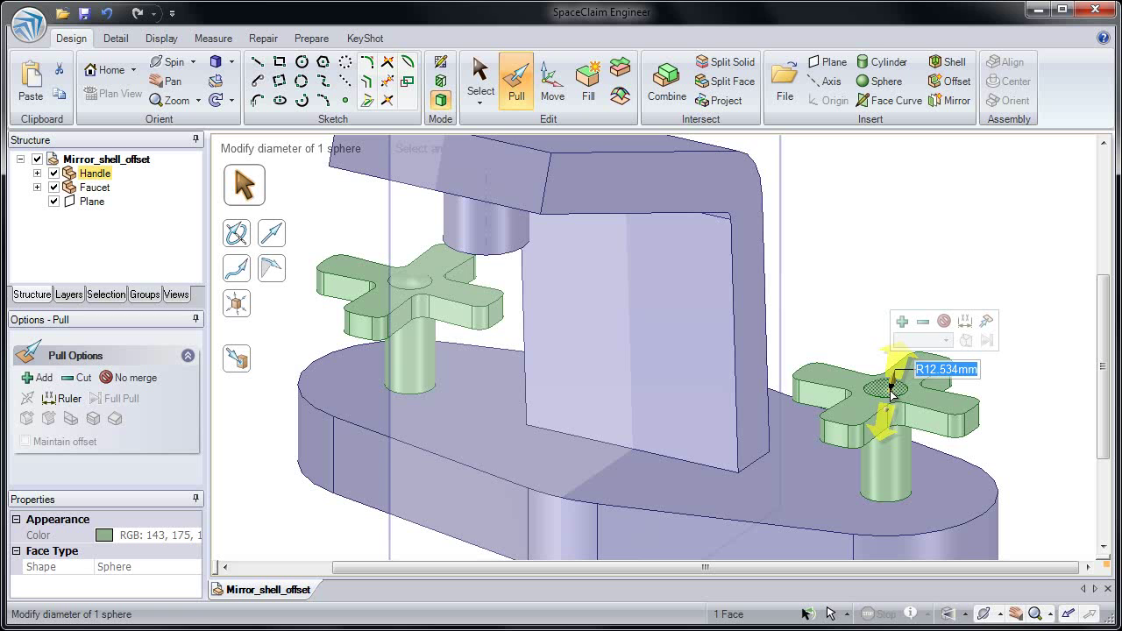
{"action": "mouse_move", "coordinate": [892, 392]}
{"action": "left_mouse_down"}
{"action": "mouse_move", "coordinate": [890, 331]}
{"action": "mouse_move", "coordinate": [886, 376]}
{"action": "left_mouse_up"}
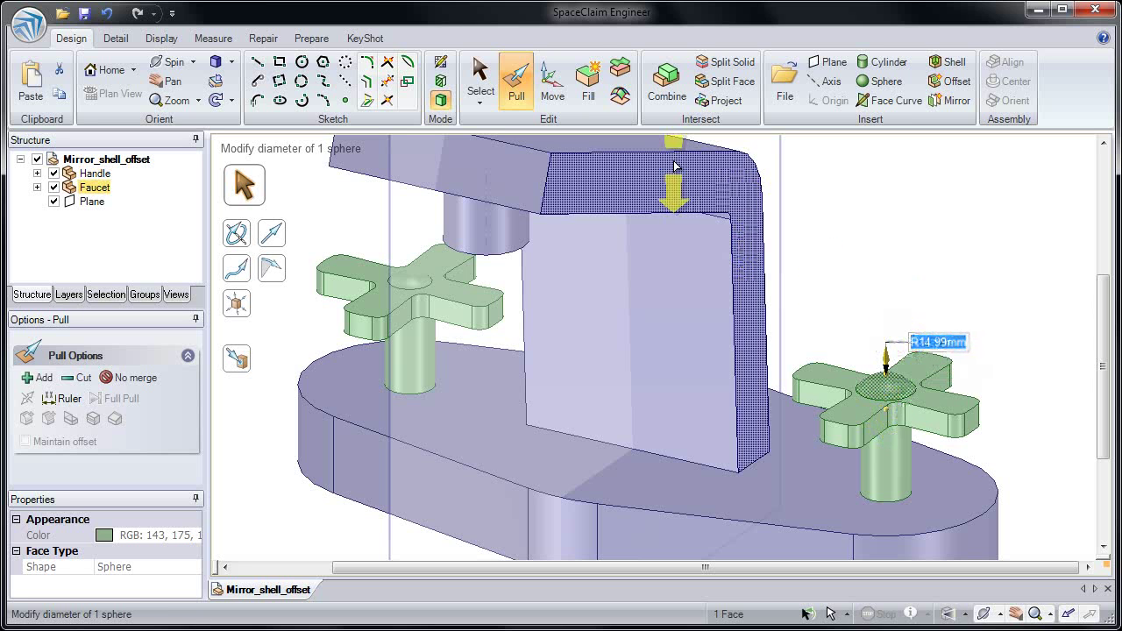
{"action": "key", "text": "Escape"}
Round the right cross handle's 24 top edges at 3.2 mm.
{"action": "left_click", "coordinate": [754, 238]}
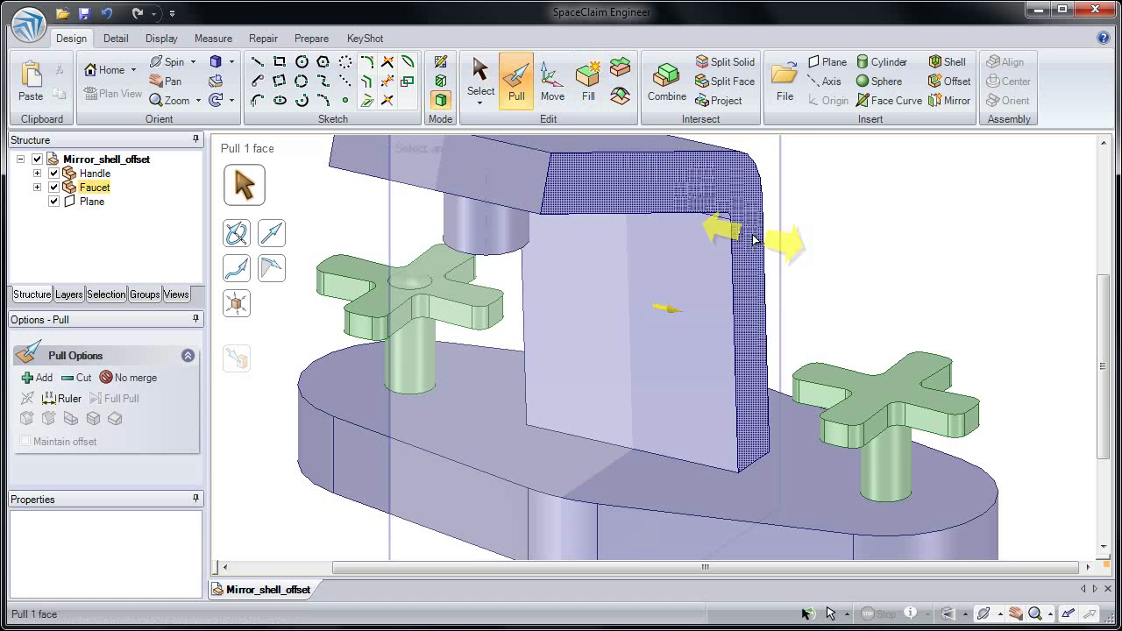
{"action": "left_click", "coordinate": [907, 416]}
{"action": "double_click", "coordinate": [919, 408]}
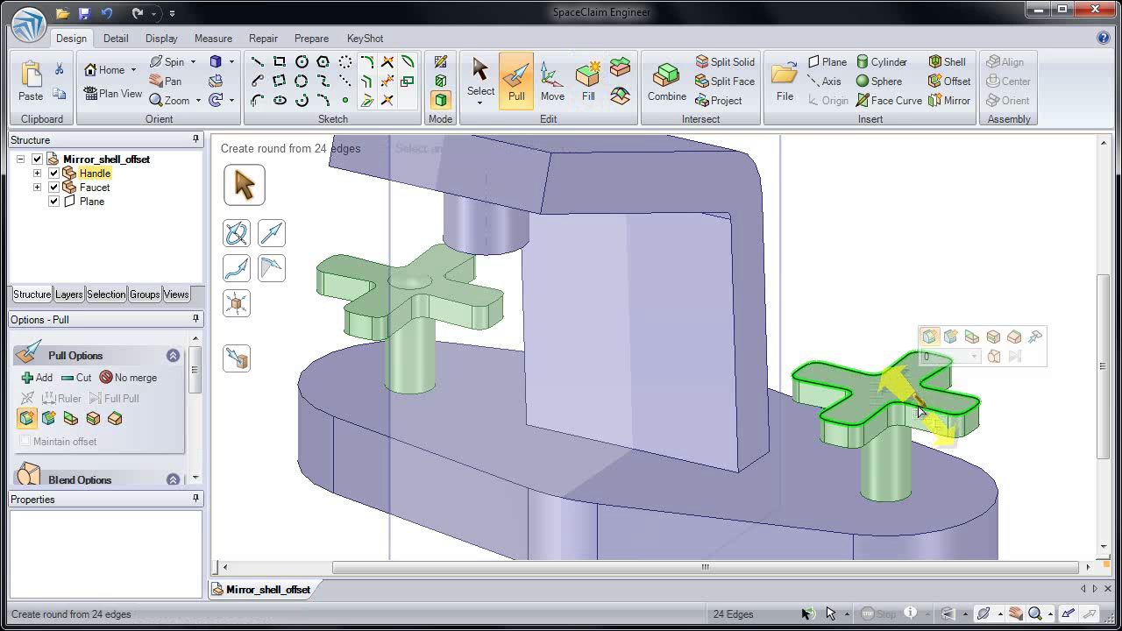
{"action": "left_click_drag", "start_coordinate": [919, 408], "coordinate": [933, 423]}
{"action": "left_click", "coordinate": [837, 300]}
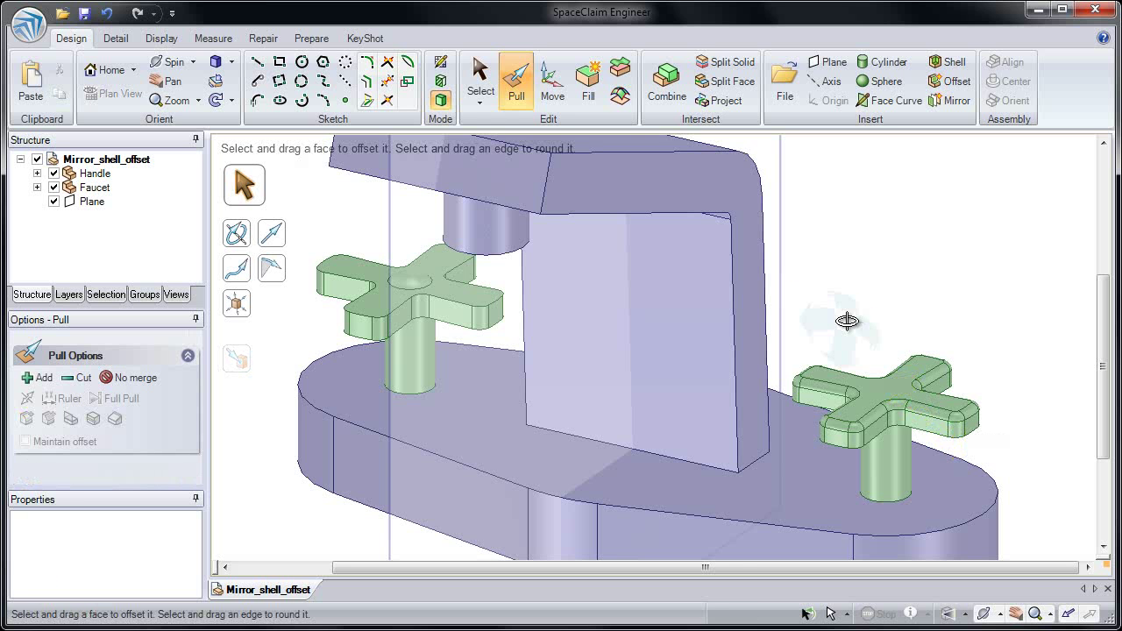
Delete the large datum Plane through the faucet and recentre the view.
{"action": "scroll", "coordinate": [846, 315], "scroll_direction": "down", "scroll_amount": 4}
{"action": "middle_click_drag", "start_coordinate": [855, 254], "coordinate": [816, 265], "text": "shift"}
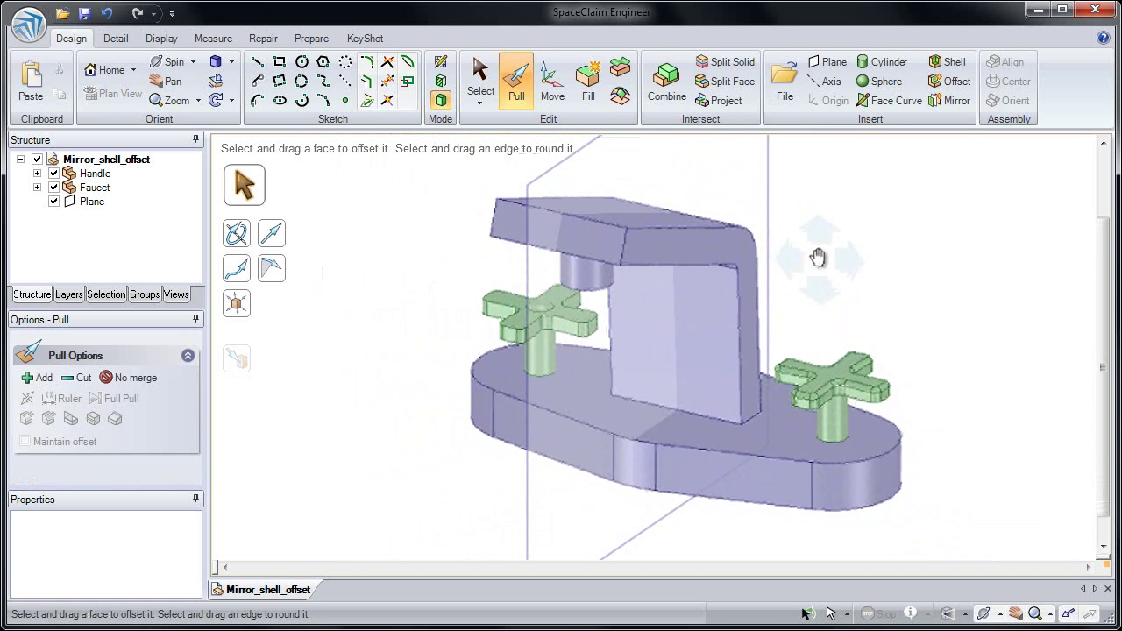
{"action": "left_click", "coordinate": [578, 161]}
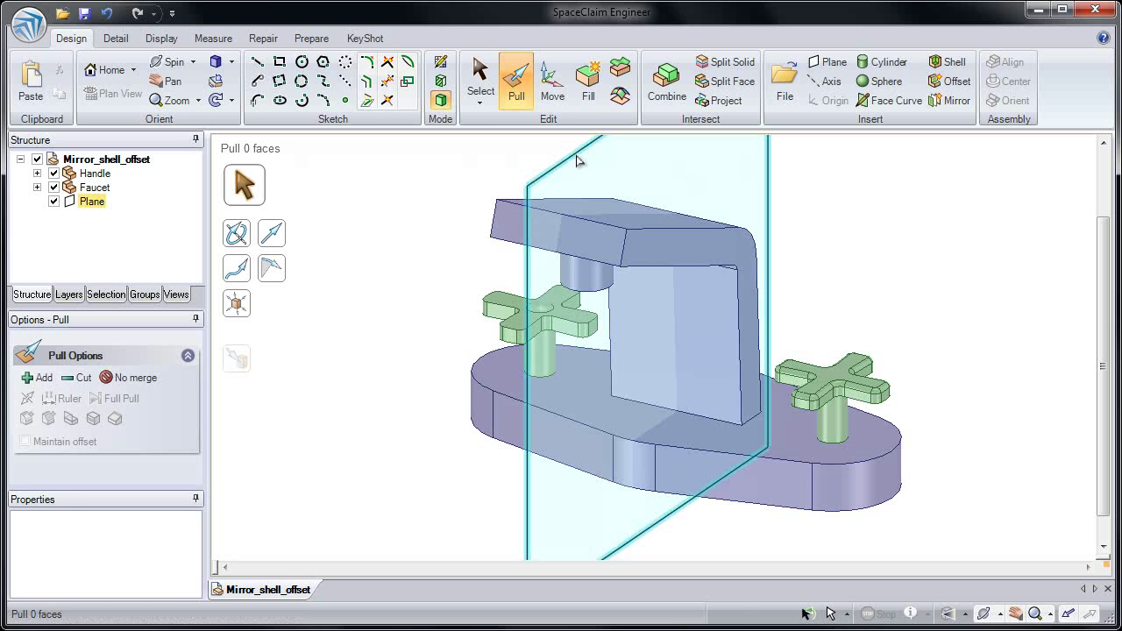
{"action": "key", "text": "Delete"}
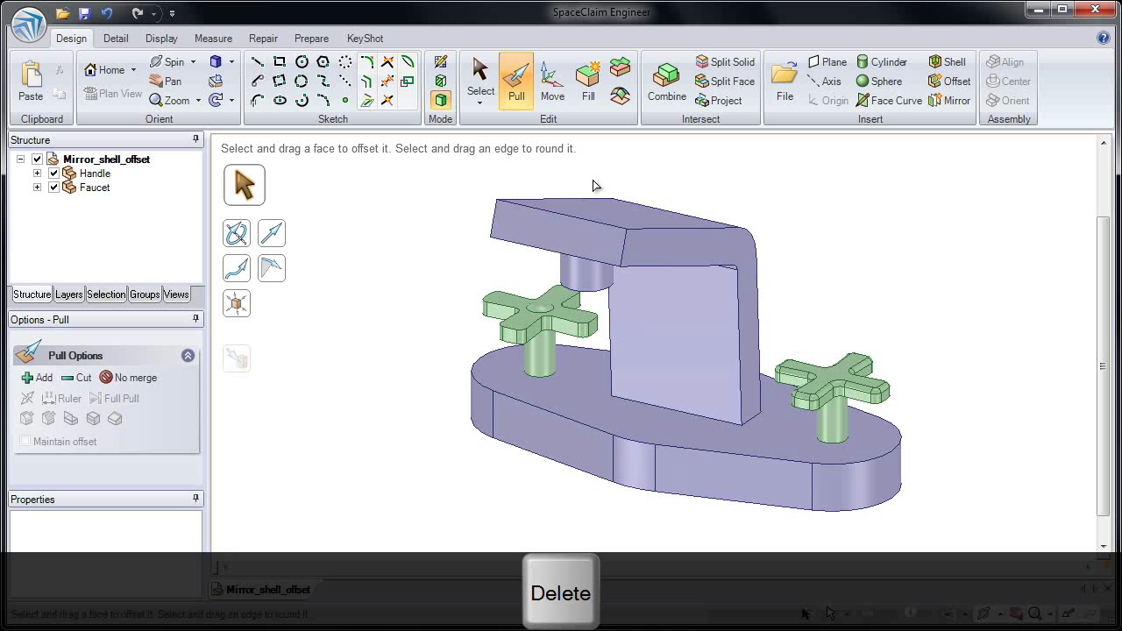
{"action": "middle_click_drag", "start_coordinate": [592, 185], "coordinate": [614, 203], "text": "shift"}
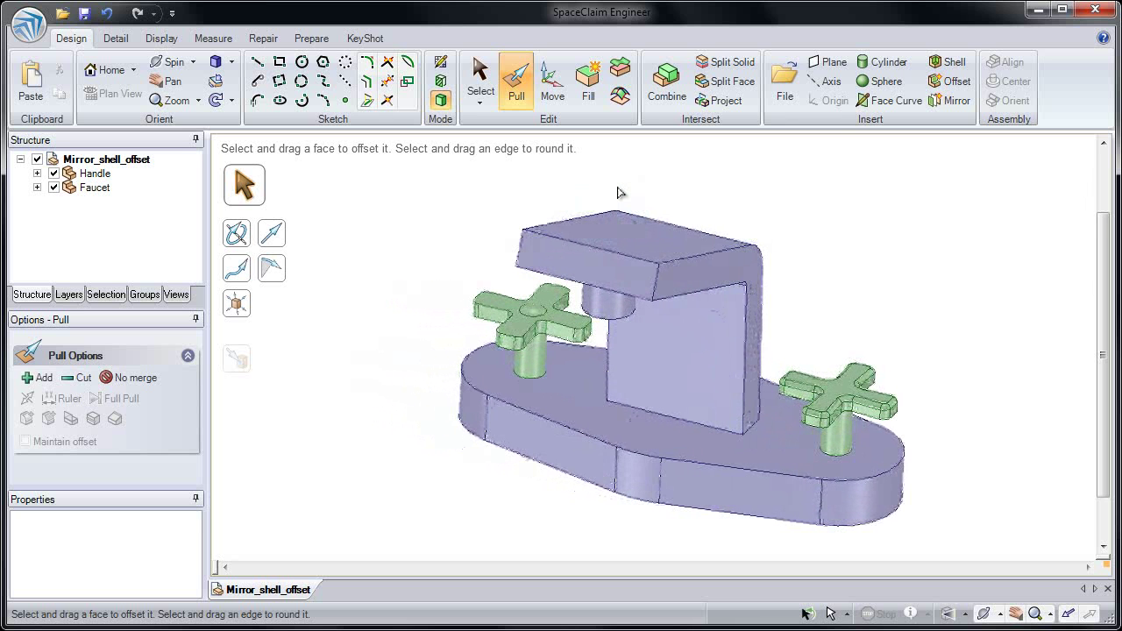
Use Setup Mirror, picking the faucet's slanted face and the base's curved end face.
{"action": "left_click", "coordinate": [932, 101]}
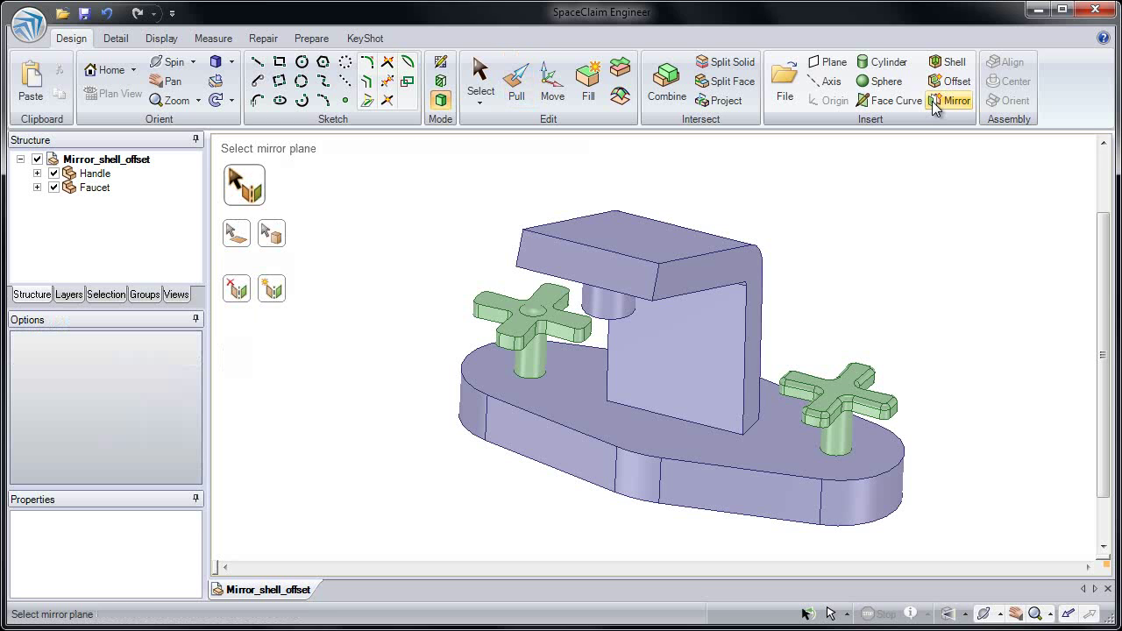
{"action": "left_click", "coordinate": [277, 296]}
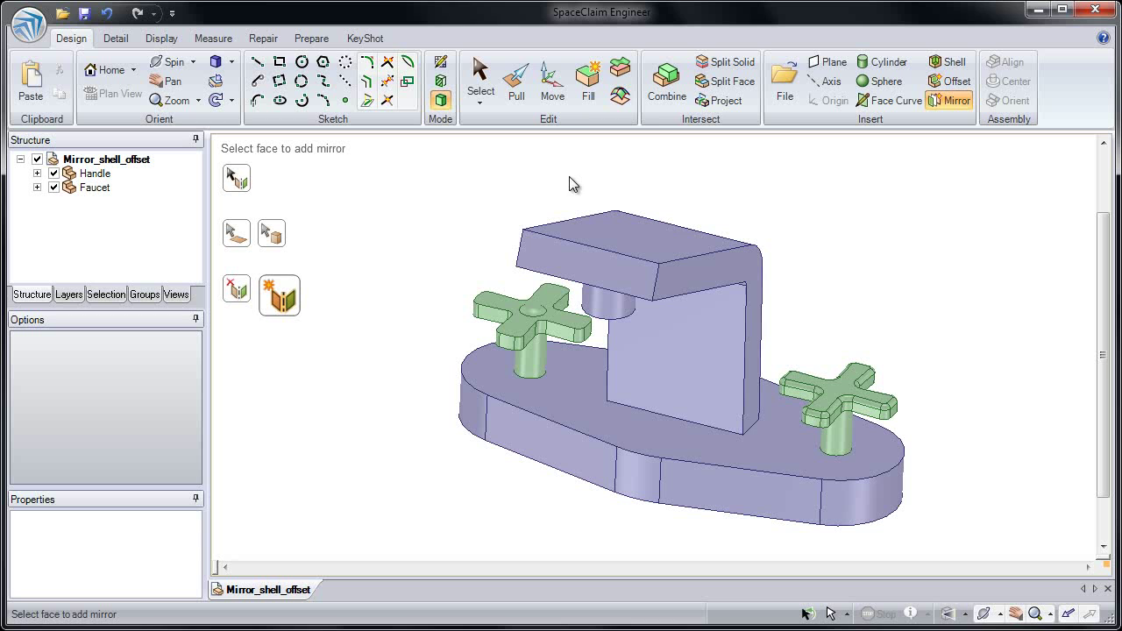
{"action": "left_click", "coordinate": [707, 268]}
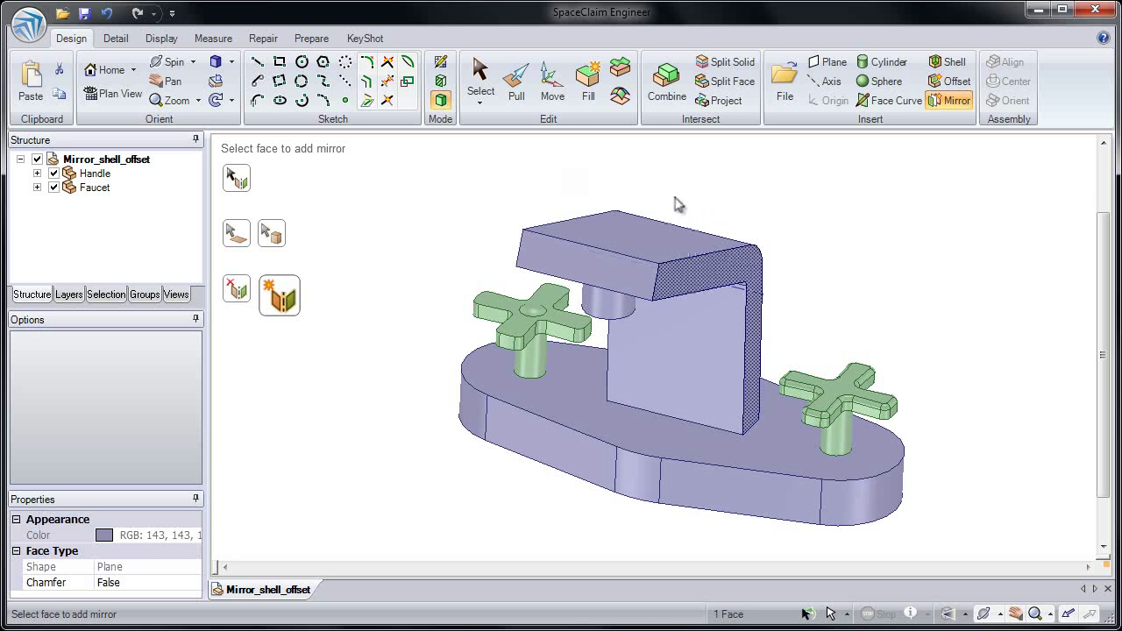
{"action": "middle_click_drag", "start_coordinate": [675, 204], "coordinate": [727, 207]}
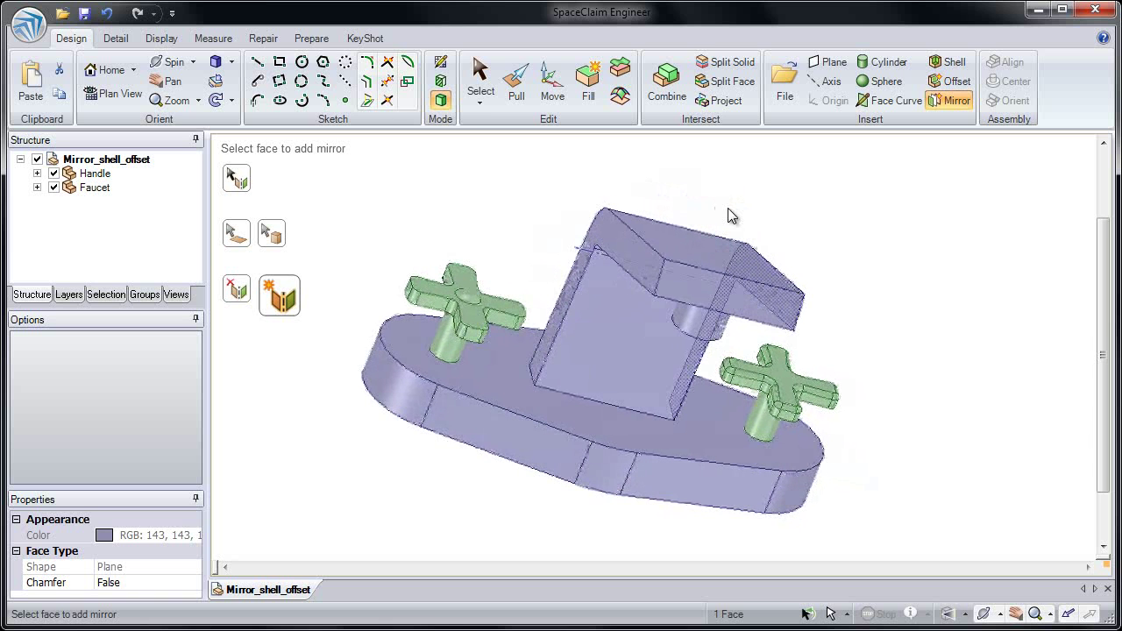
{"action": "left_click", "coordinate": [611, 239]}
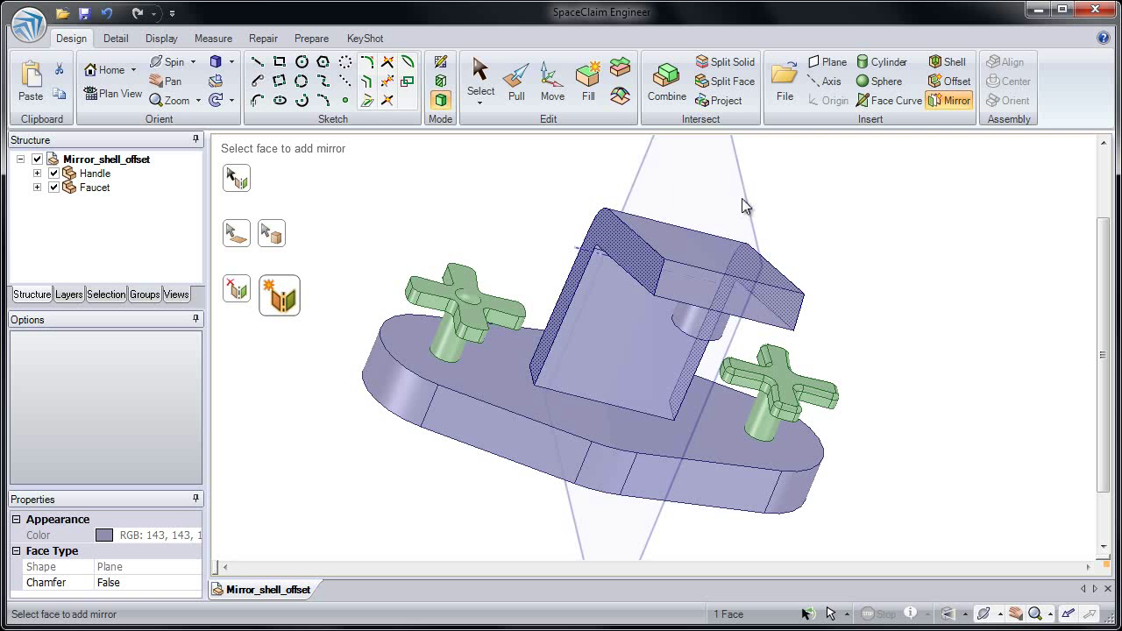
{"action": "middle_click_drag", "start_coordinate": [740, 214], "coordinate": [660, 199]}
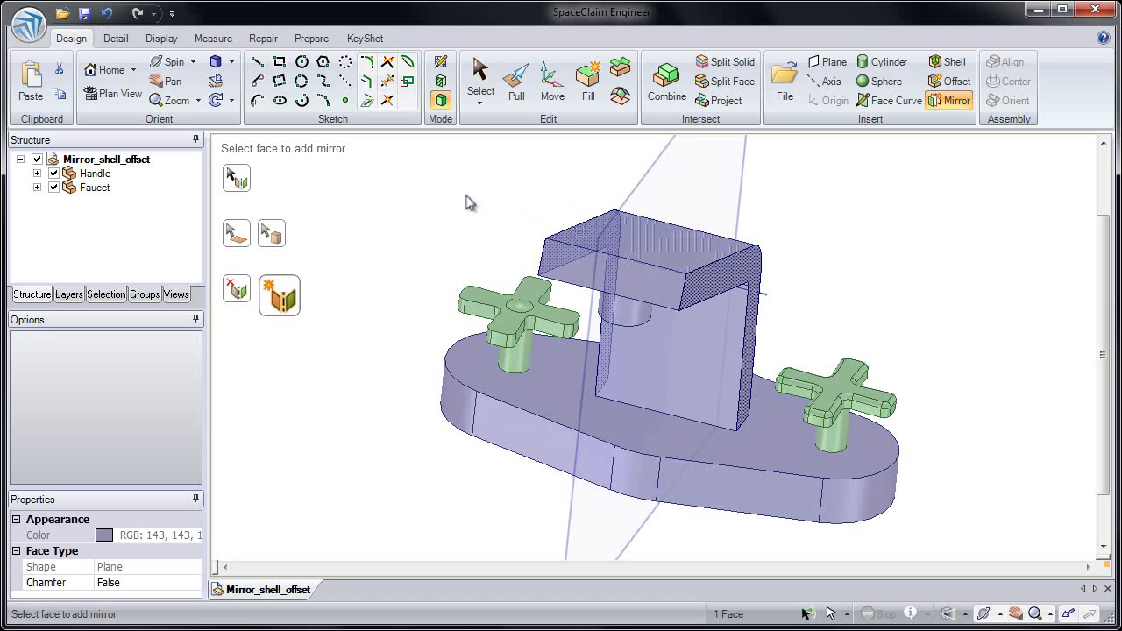
{"action": "key", "text": "Escape"}
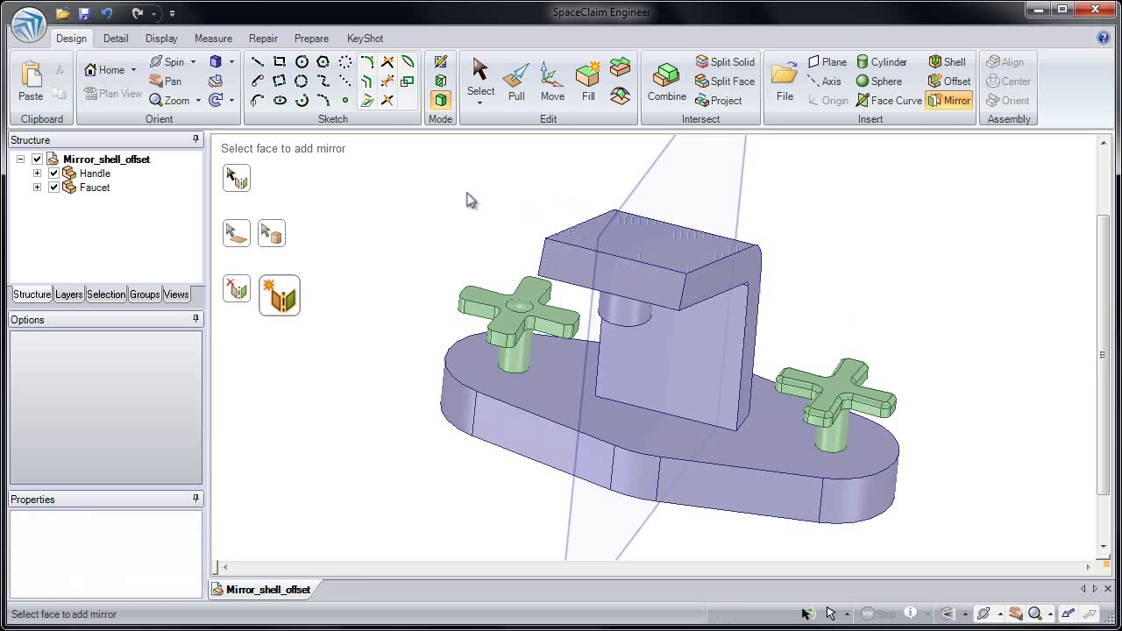
{"action": "left_click", "coordinate": [855, 503]}
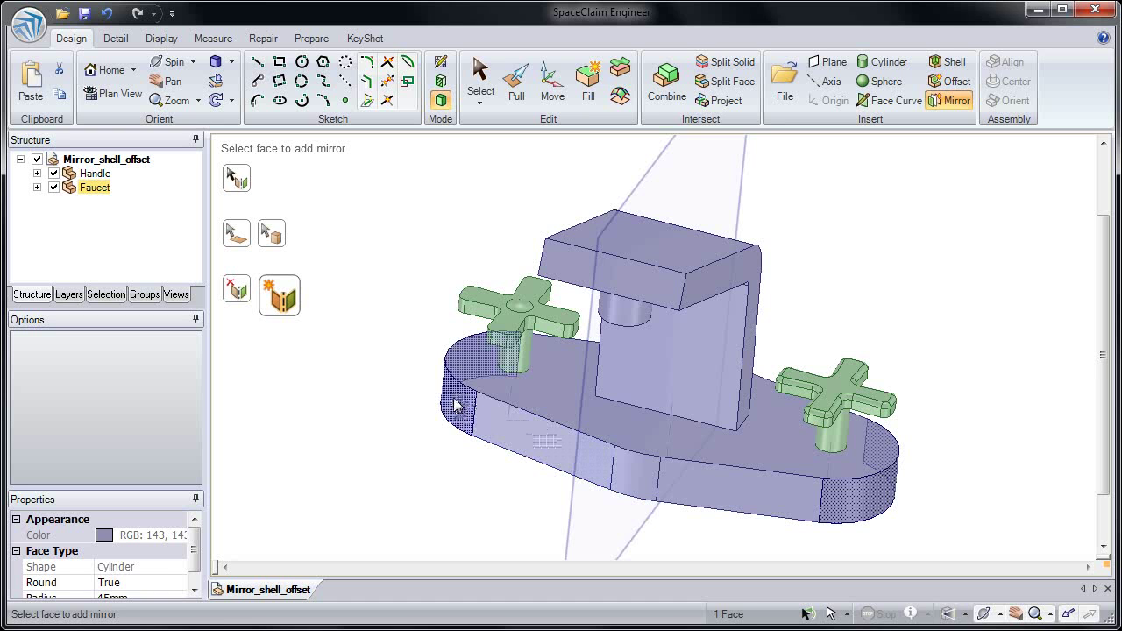
{"action": "left_click", "coordinate": [393, 416]}
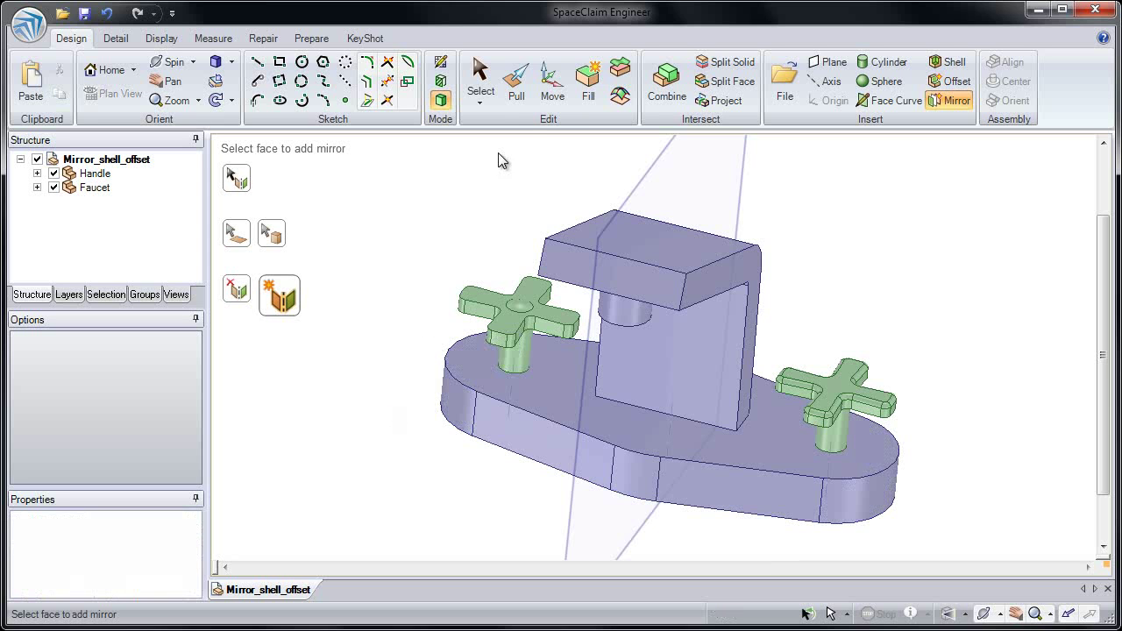
{"action": "left_click", "coordinate": [553, 88]}
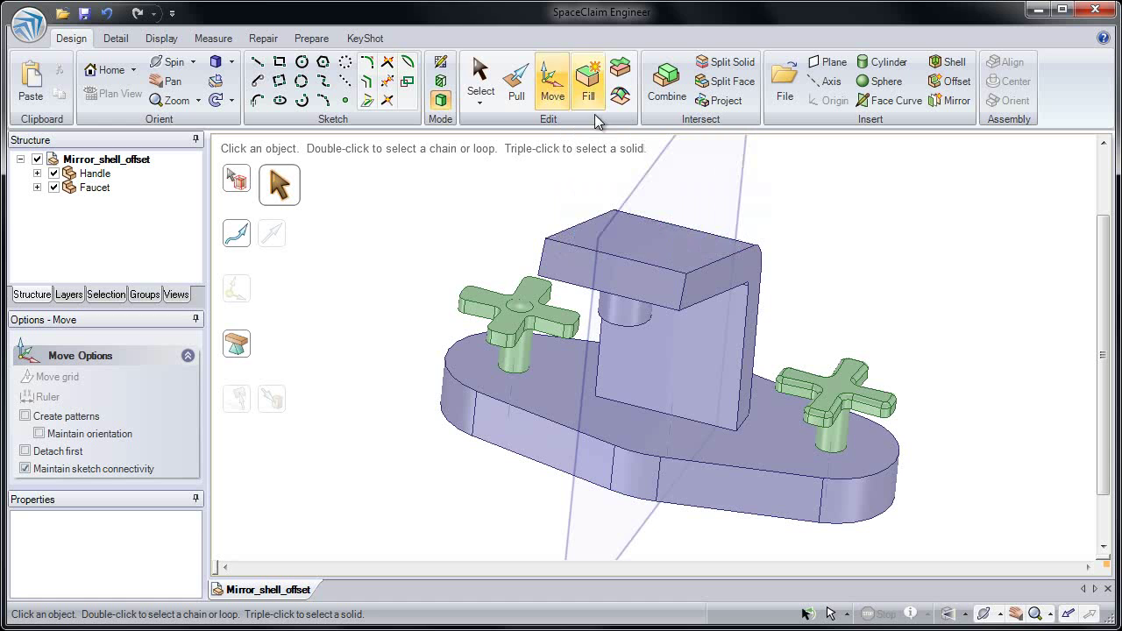
{"action": "left_click", "coordinate": [741, 278]}
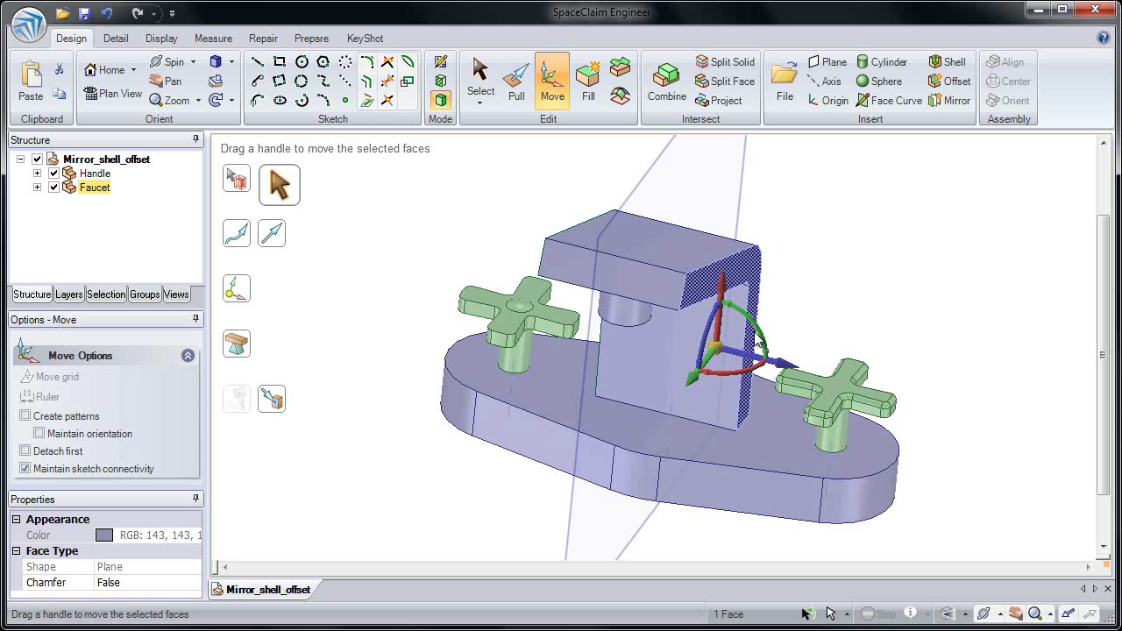
{"action": "left_click_drag", "start_coordinate": [756, 329], "coordinate": [758, 315]}
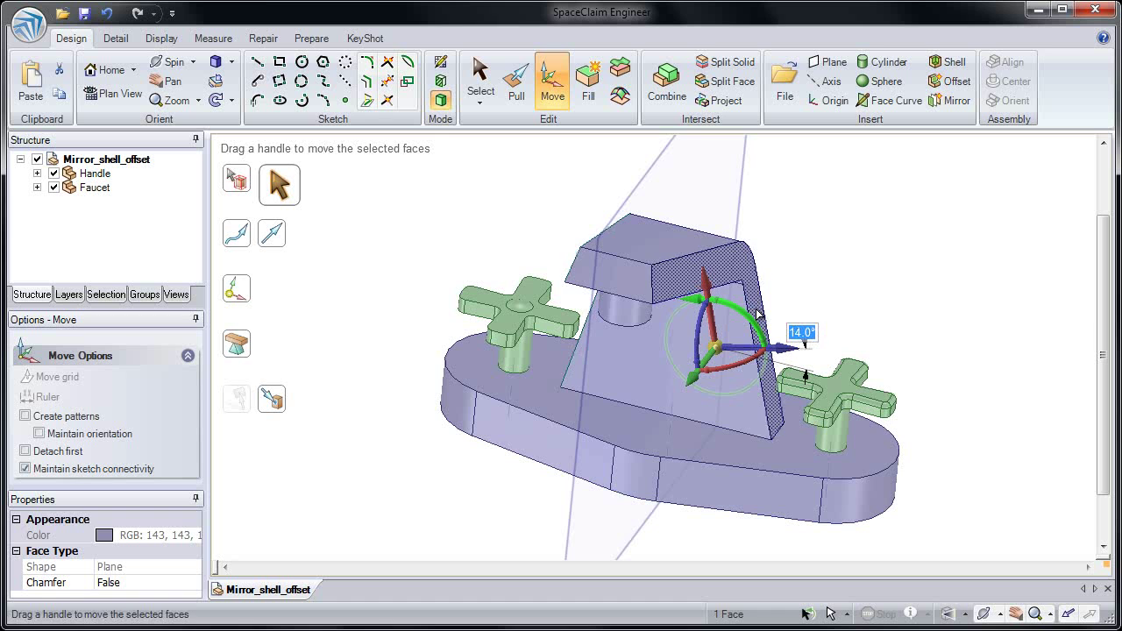
{"action": "left_click", "coordinate": [821, 297]}
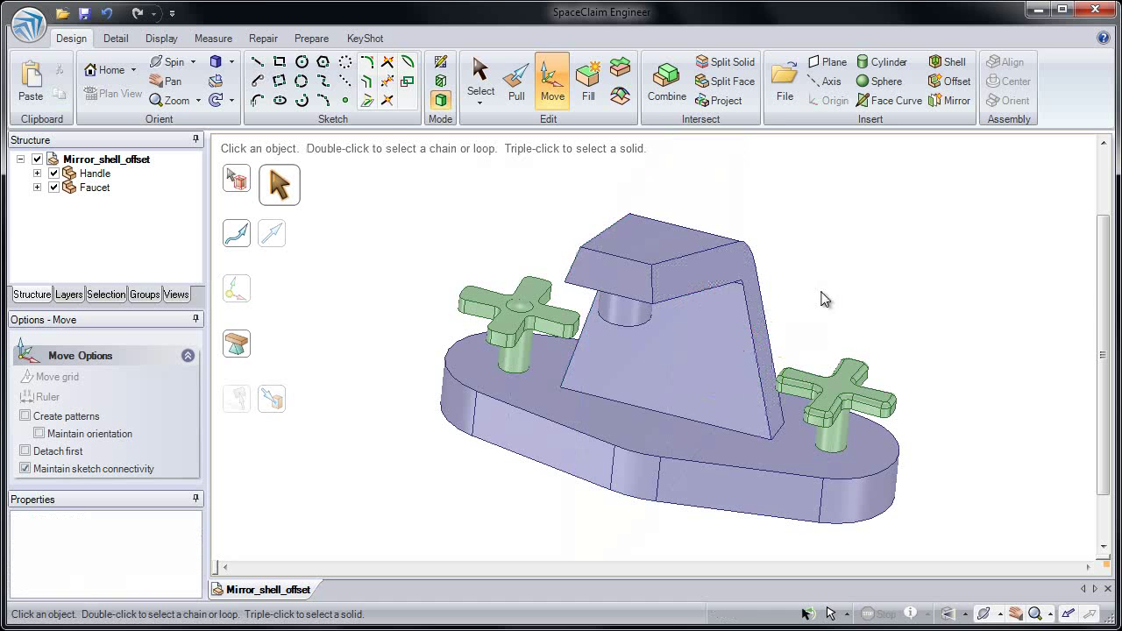
{"action": "left_click", "coordinate": [869, 507]}
{"action": "left_click_drag", "start_coordinate": [807, 507], "coordinate": [821, 483]}
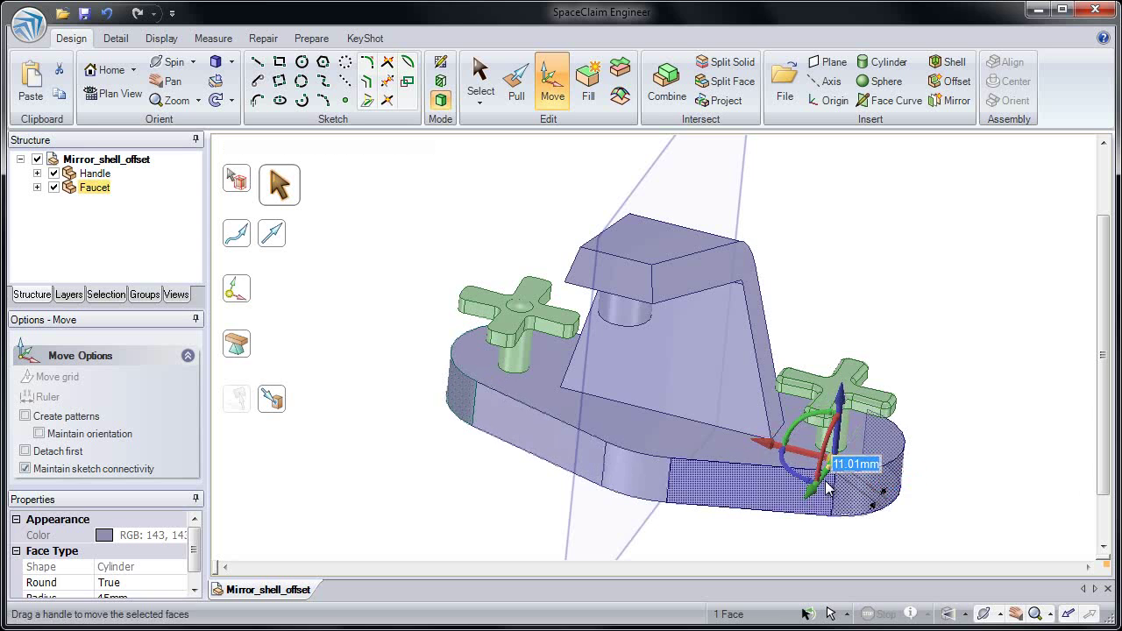
{"action": "left_click", "coordinate": [956, 313]}
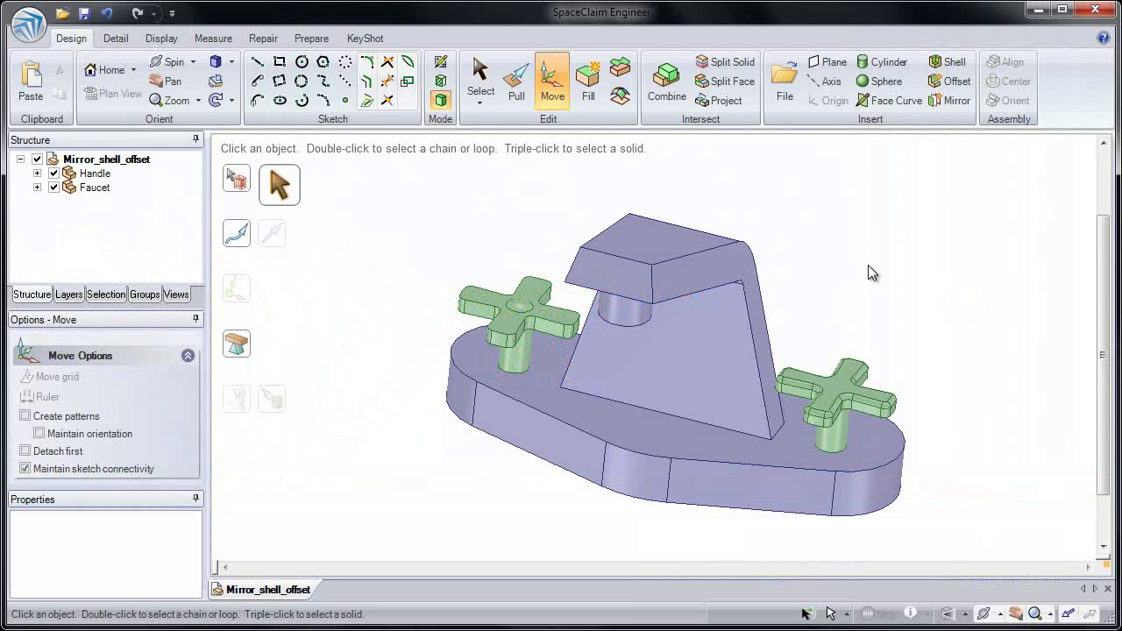
Trial-pull the spout's top face upward, then cancel to keep its original height.
{"action": "middle_click_drag", "start_coordinate": [865, 272], "coordinate": [772, 250]}
{"action": "left_click", "coordinate": [526, 97]}
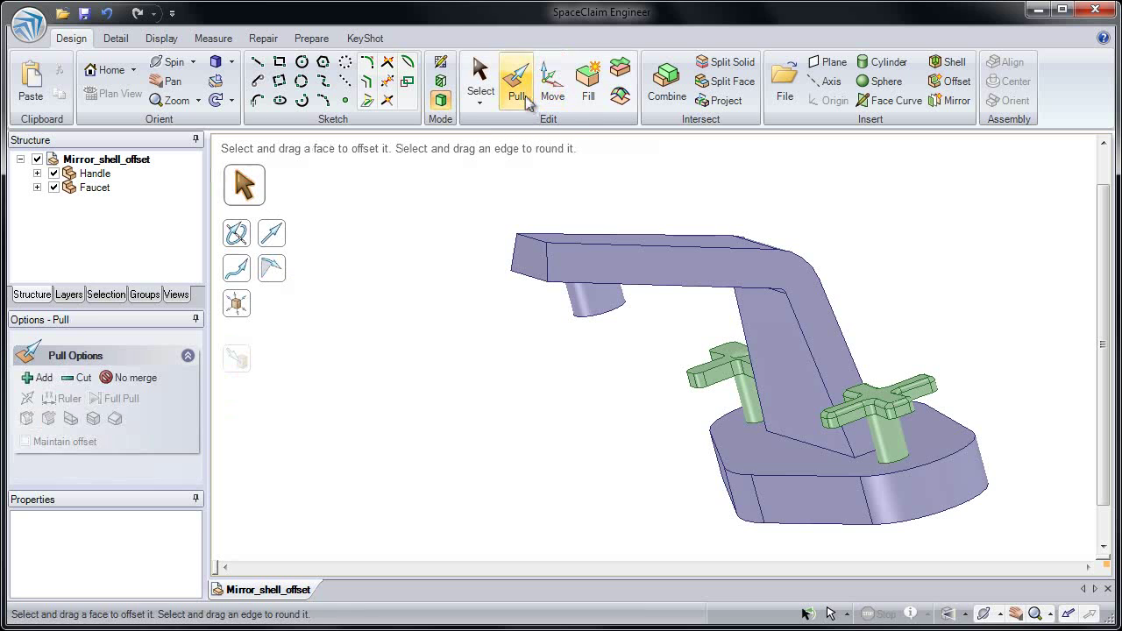
{"action": "left_click", "coordinate": [670, 241]}
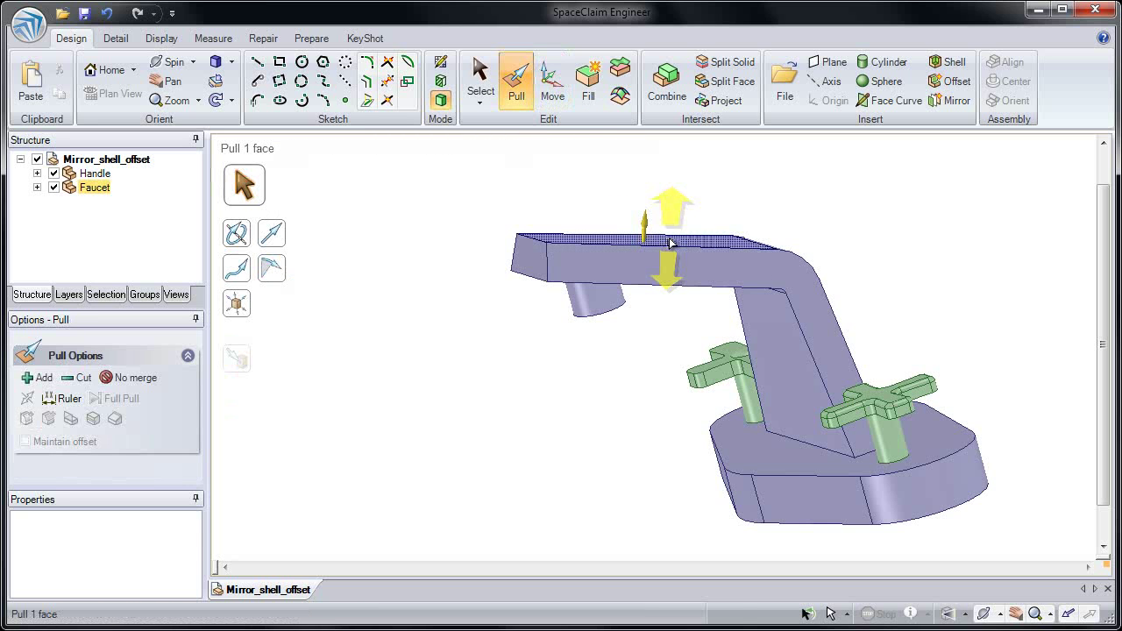
{"action": "left_click", "coordinate": [579, 225]}
{"action": "left_click_drag", "start_coordinate": [578, 217], "coordinate": [581, 170]}
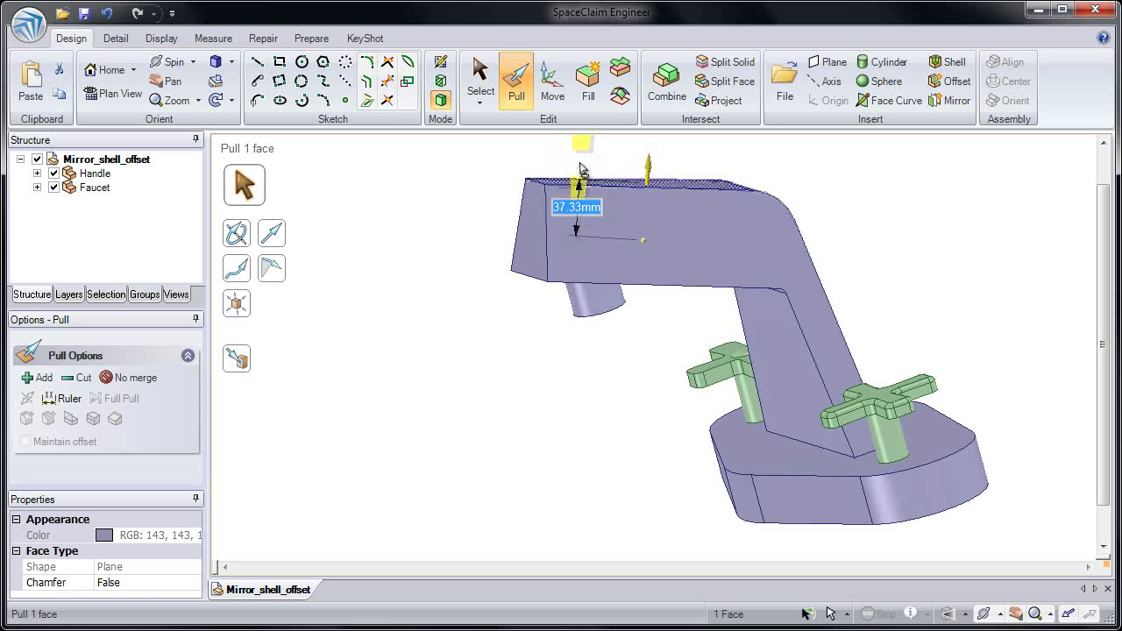
{"action": "key", "text": "Escape"}
{"action": "key", "text": "Escape"}
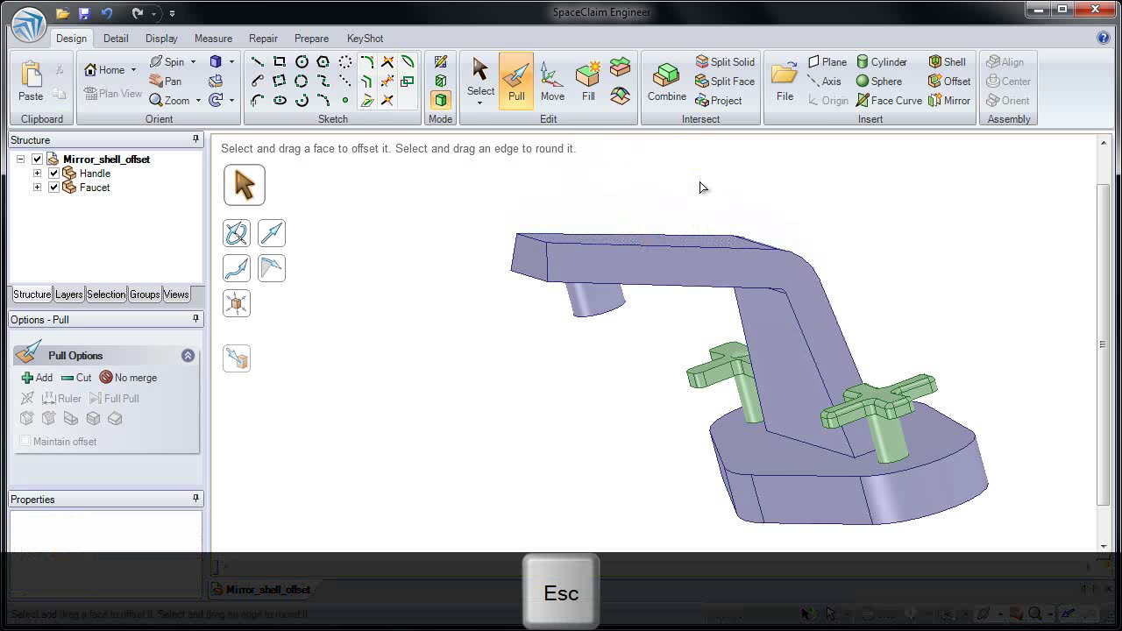
Select the spout's front face, view it from the side, and clear the selection.
{"action": "middle_click_drag", "start_coordinate": [701, 187], "coordinate": [669, 210]}
{"action": "left_click", "coordinate": [669, 268]}
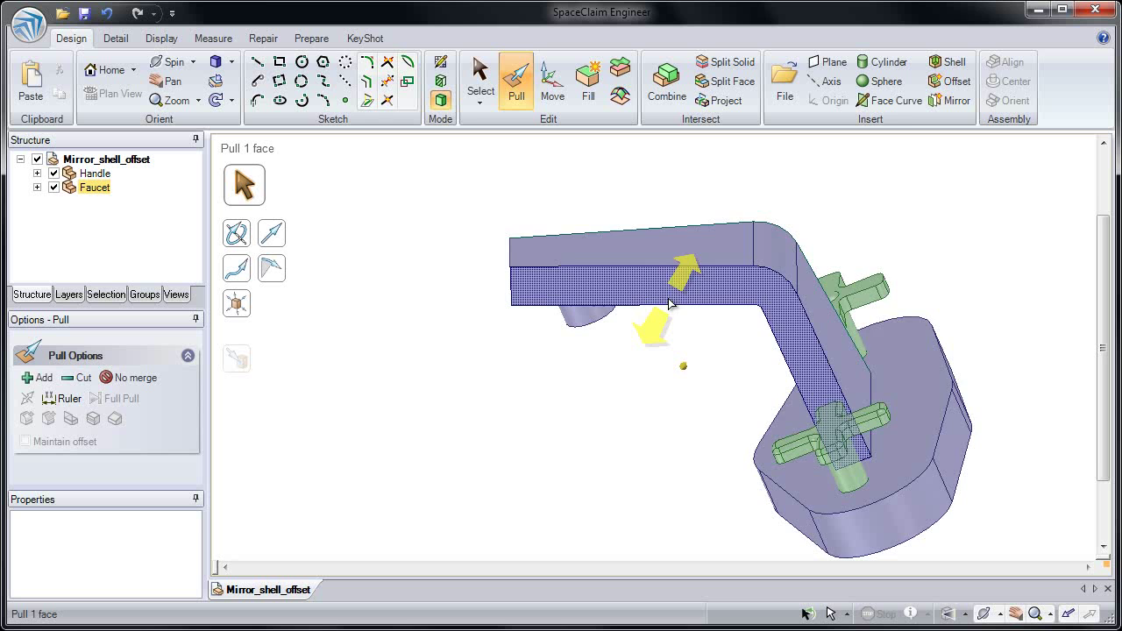
{"action": "middle_click_drag", "start_coordinate": [669, 304], "coordinate": [677, 255]}
{"action": "left_click", "coordinate": [719, 208]}
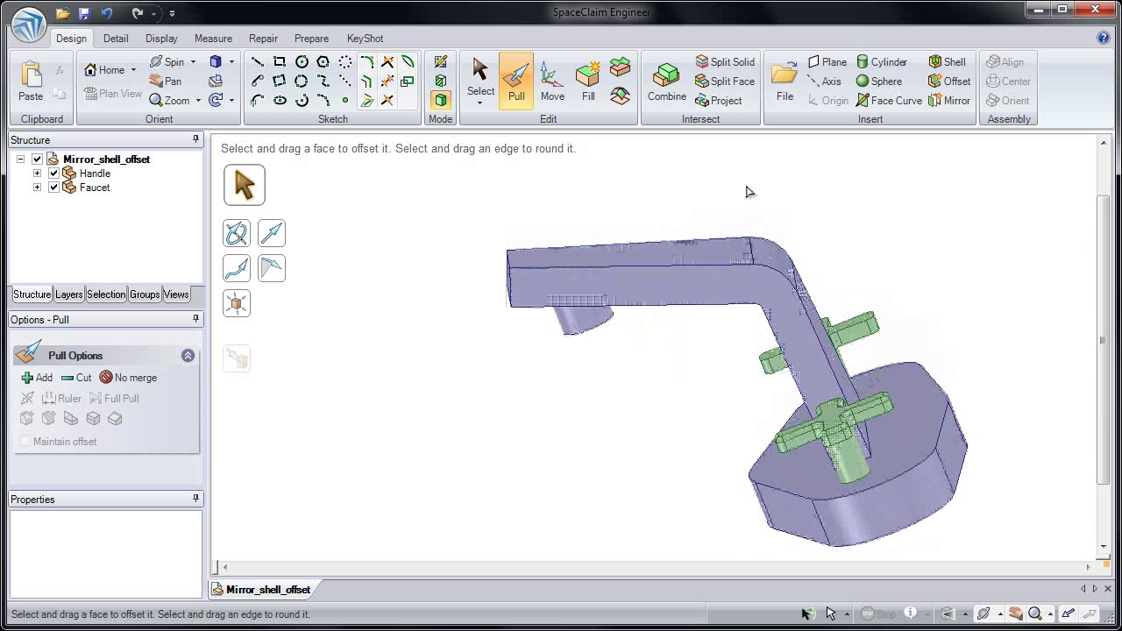
Create an offset relationship from the spout's top face to its front face.
{"action": "left_click", "coordinate": [950, 81]}
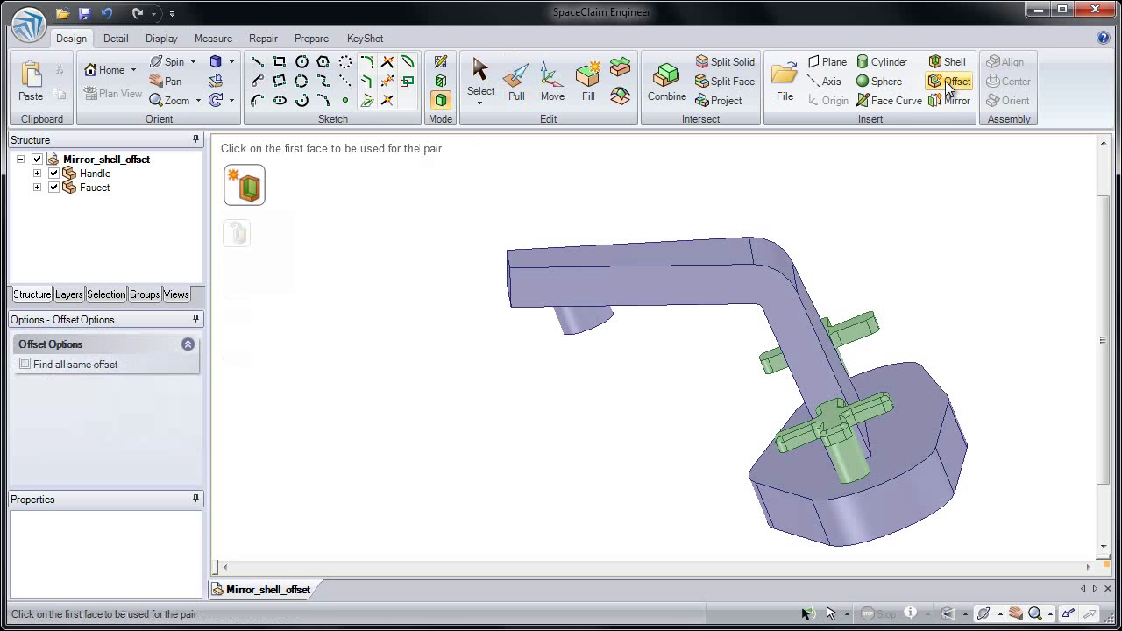
{"action": "mouse_move", "coordinate": [729, 193]}
{"action": "middle_mouse_down"}
{"action": "mouse_move", "coordinate": [706, 193]}
{"action": "mouse_move", "coordinate": [710, 205]}
{"action": "middle_mouse_up"}
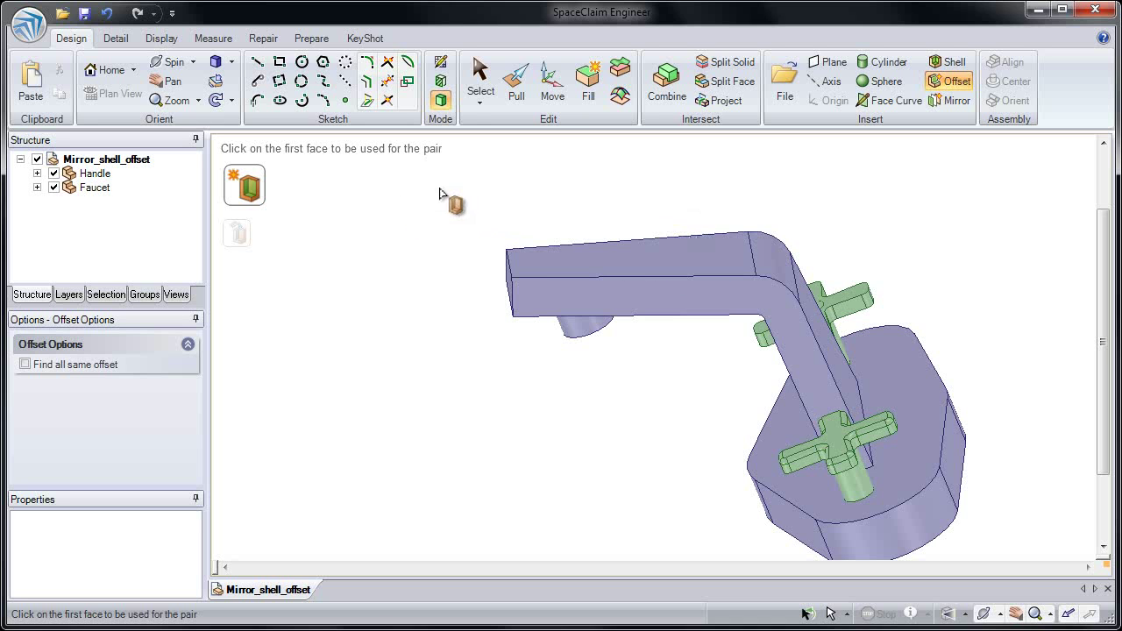
{"action": "left_click", "coordinate": [623, 258]}
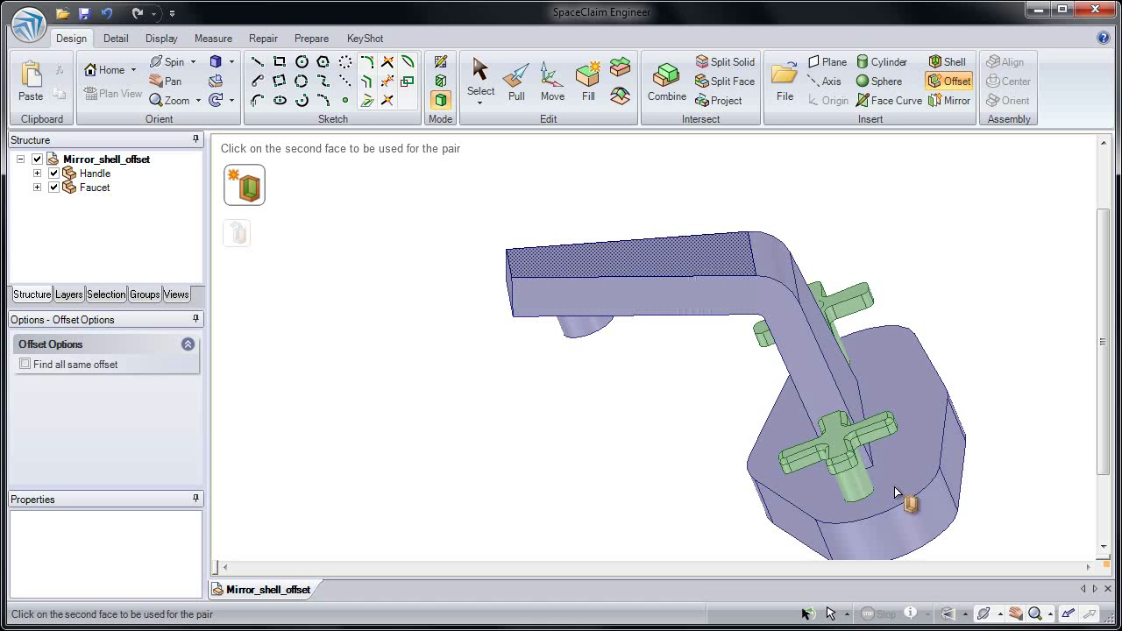
{"action": "left_click", "coordinate": [682, 303]}
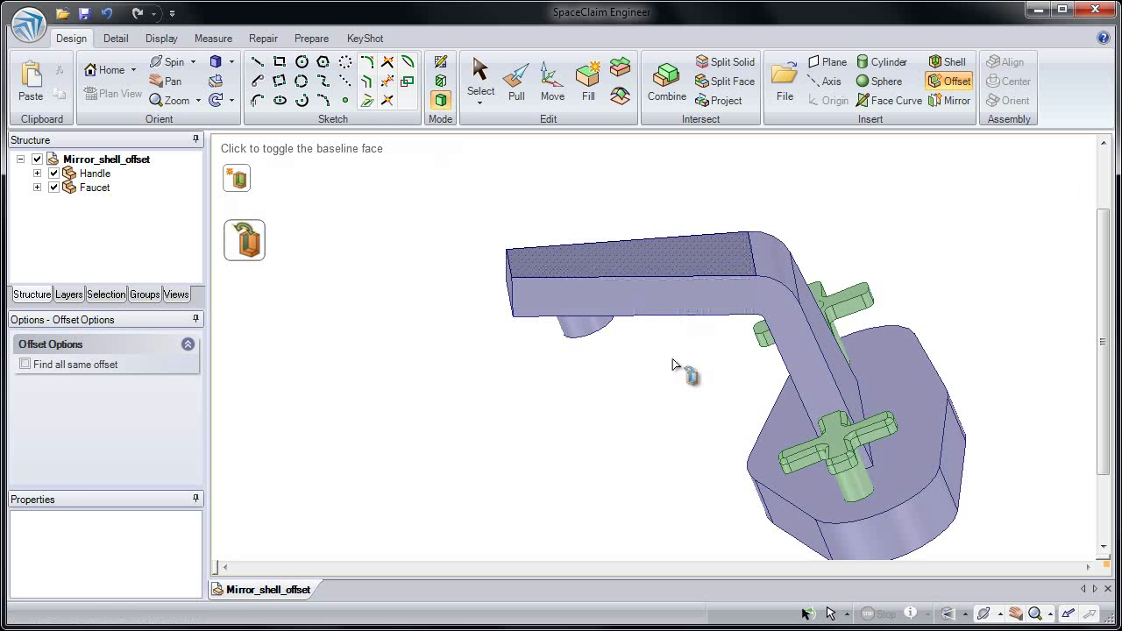
Test the offset by pulling the spout's top face up, then cancel the pull.
{"action": "mouse_move", "coordinate": [672, 360]}
{"action": "middle_mouse_down"}
{"action": "mouse_move", "coordinate": [671, 324]}
{"action": "mouse_move", "coordinate": [674, 366]}
{"action": "middle_mouse_up"}
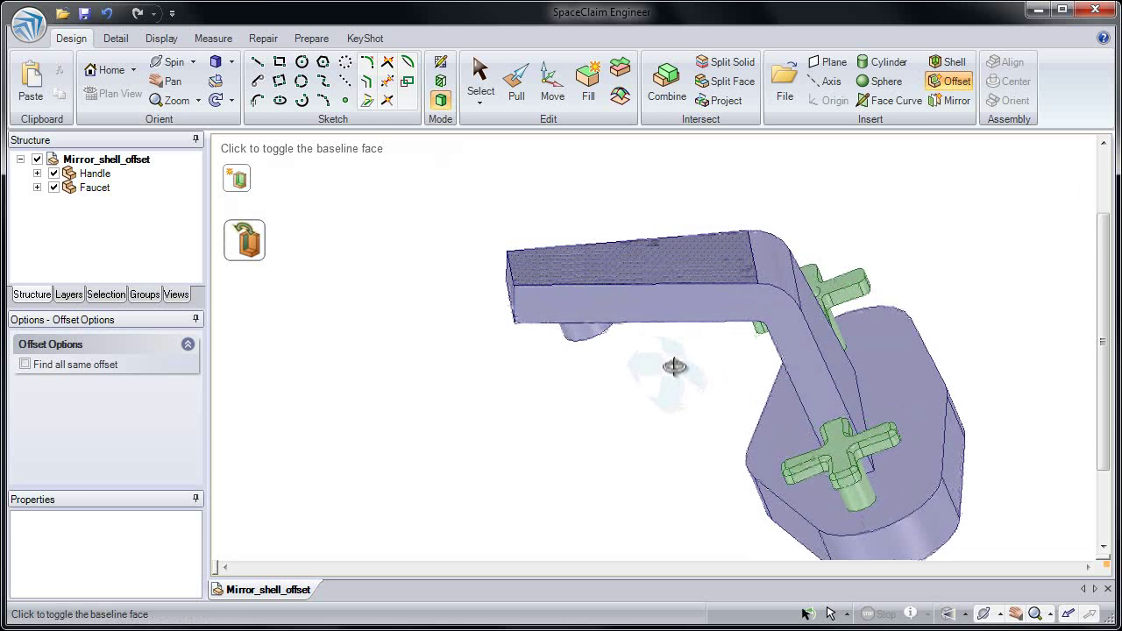
{"action": "left_click", "coordinate": [516, 81]}
{"action": "left_click", "coordinate": [677, 263]}
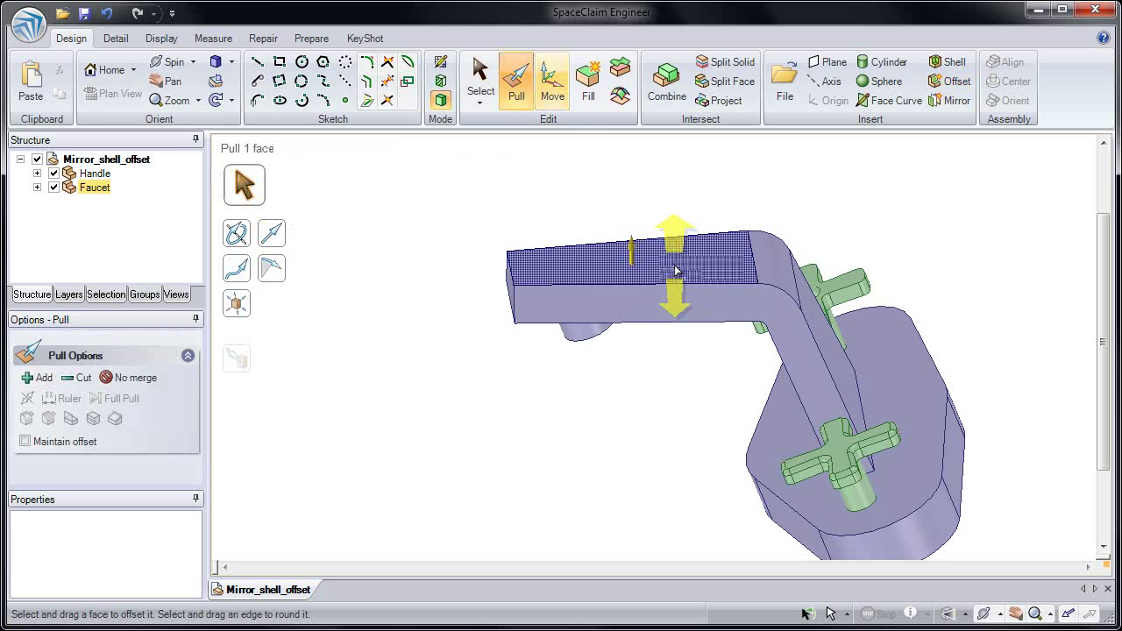
{"action": "left_click_drag", "start_coordinate": [681, 268], "coordinate": [670, 222]}
{"action": "key", "text": "Escape"}
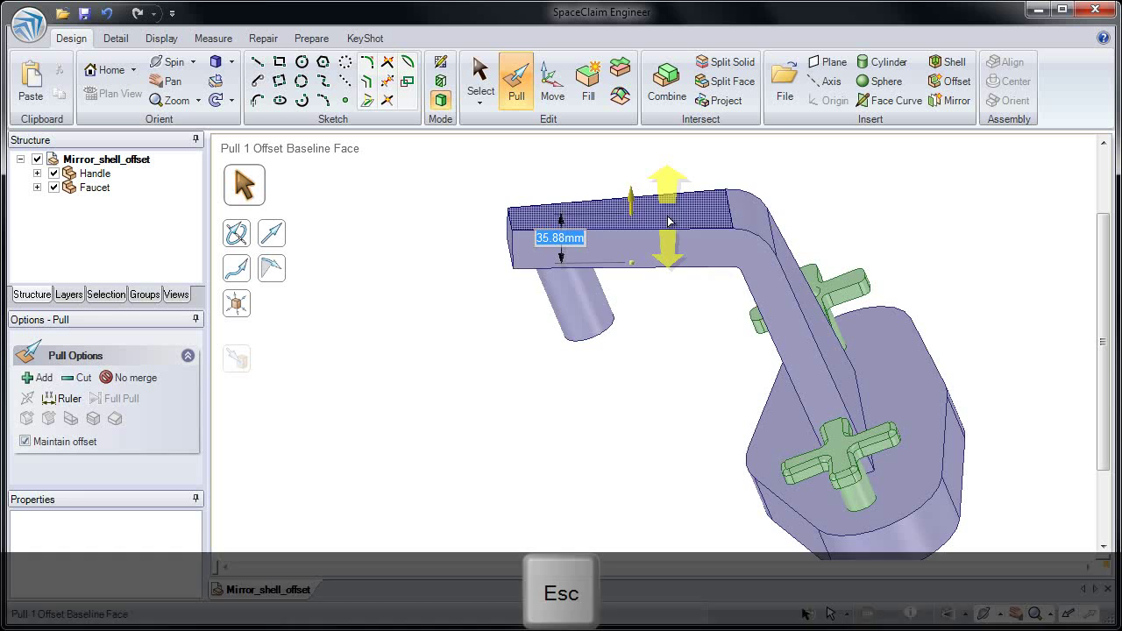
{"action": "key", "text": "Escape"}
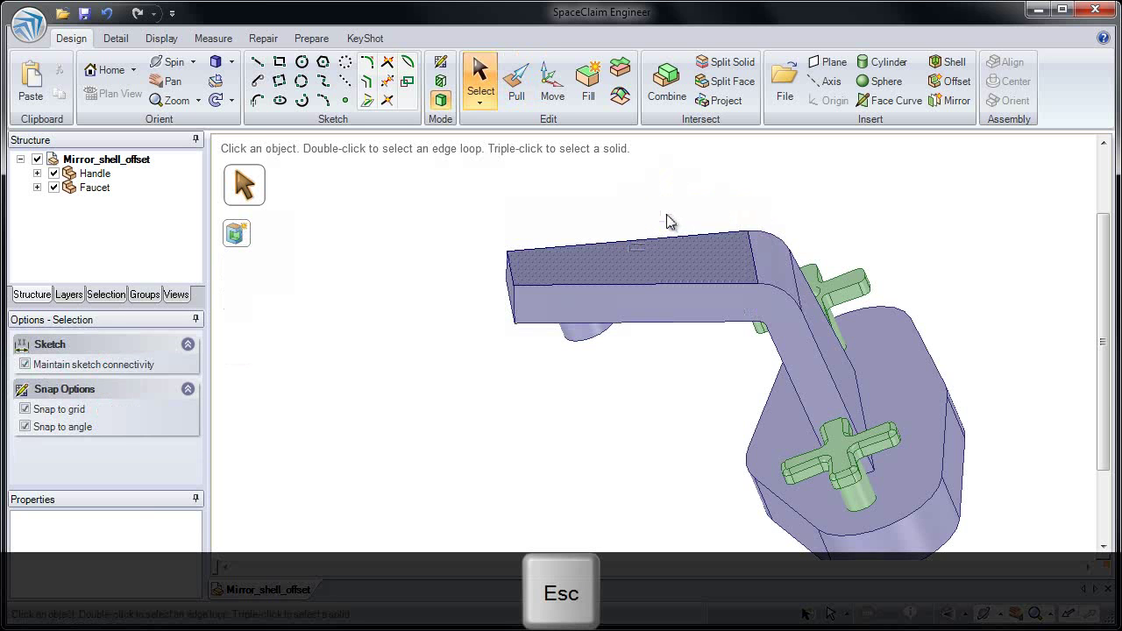
Undo the earlier Setup Offset operation from the Undo history.
{"action": "left_click", "coordinate": [662, 250]}
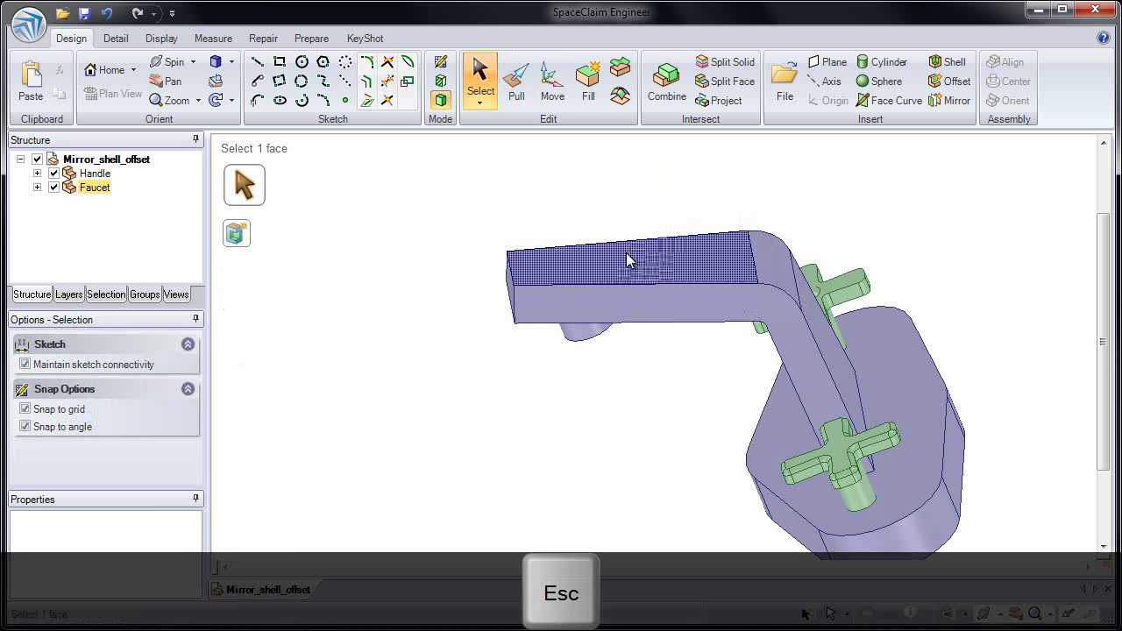
{"action": "left_click", "coordinate": [478, 240]}
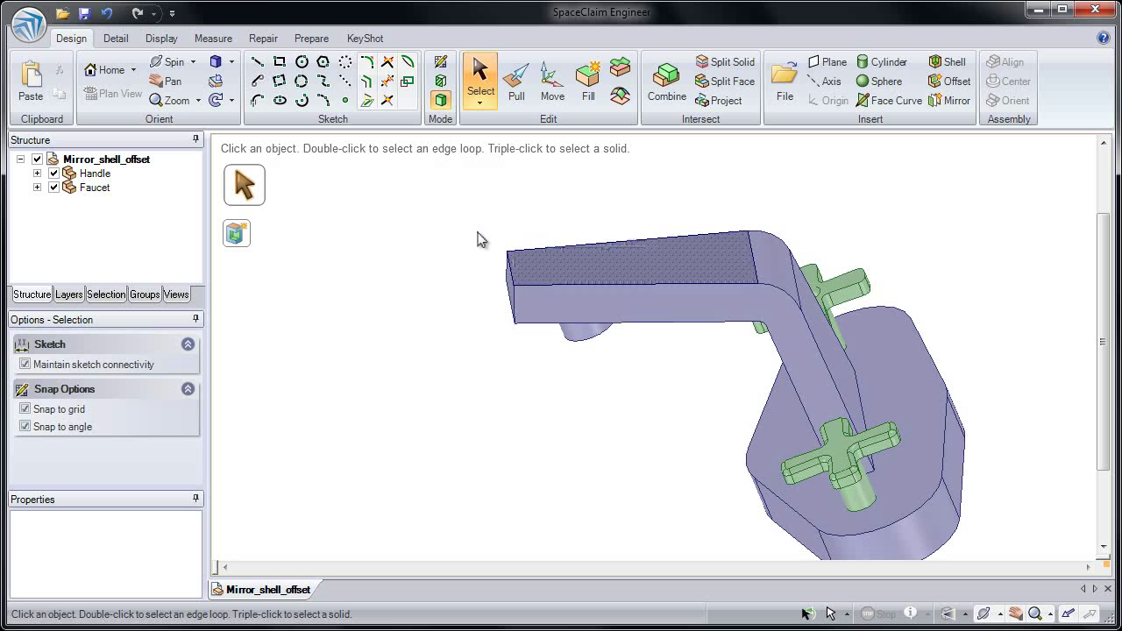
{"action": "left_click", "coordinate": [122, 14]}
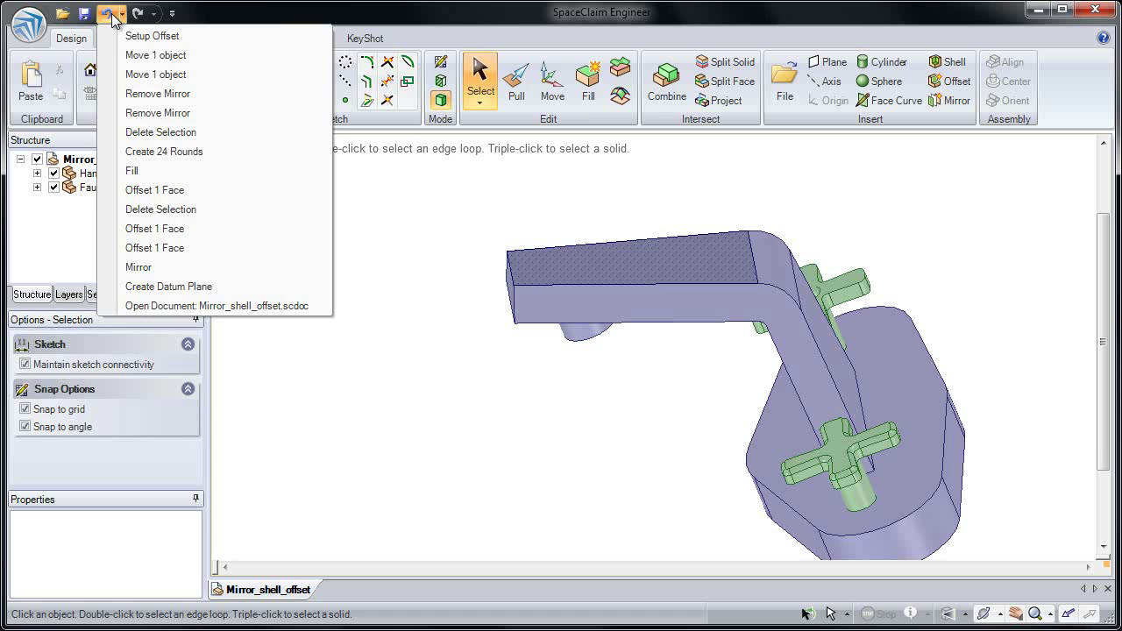
{"action": "left_click", "coordinate": [107, 14]}
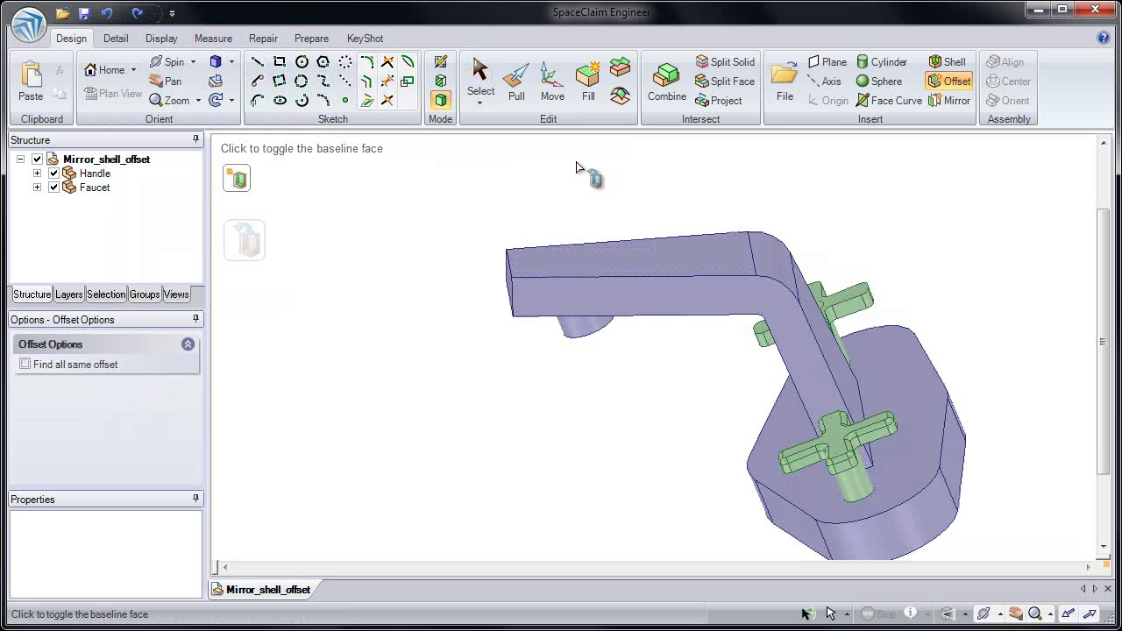
Redefine the spout's top-to-front offset with Find all same offset enabled.
{"action": "left_click", "coordinate": [947, 81]}
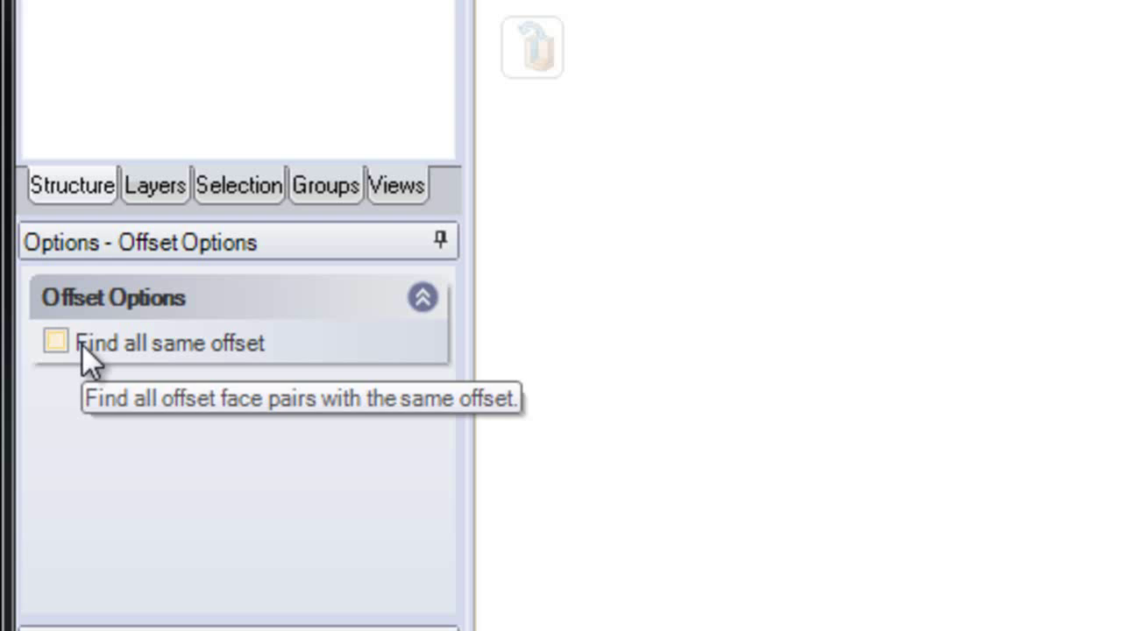
{"action": "left_click", "coordinate": [82, 343]}
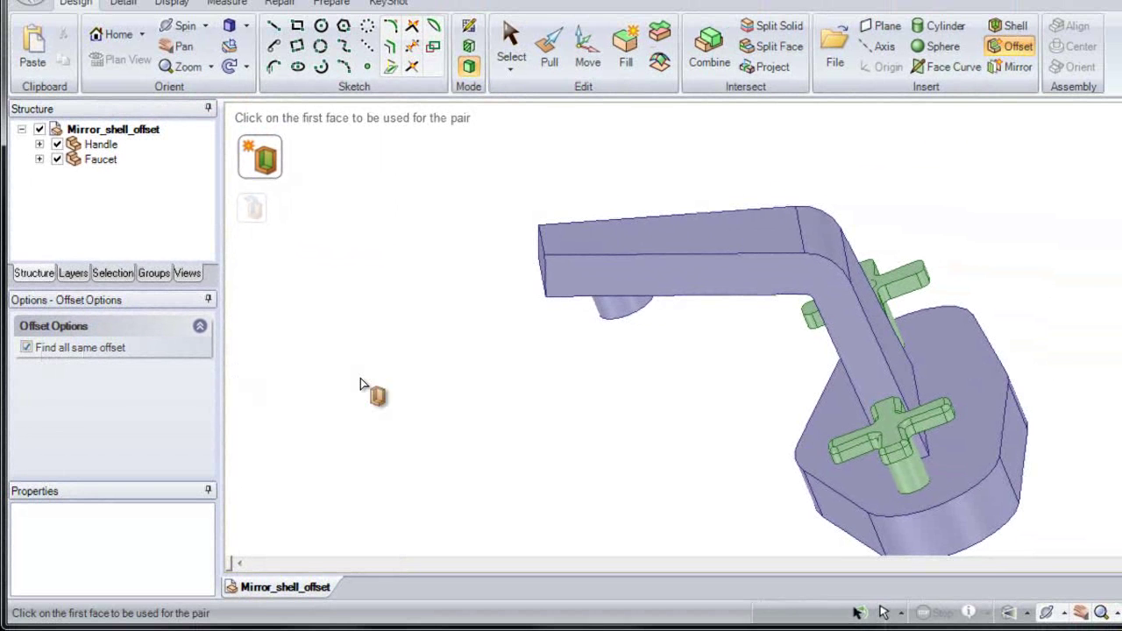
{"action": "mouse_move", "coordinate": [501, 377]}
{"action": "middle_mouse_down"}
{"action": "mouse_move", "coordinate": [491, 366]}
{"action": "mouse_move", "coordinate": [518, 378]}
{"action": "middle_mouse_up"}
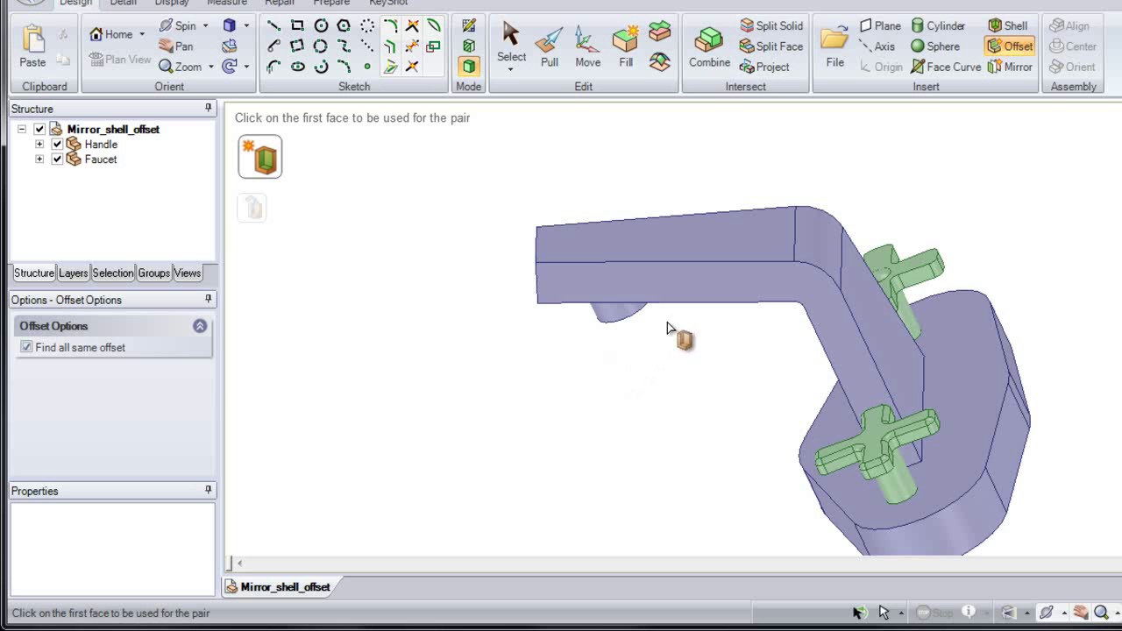
{"action": "left_click", "coordinate": [717, 245]}
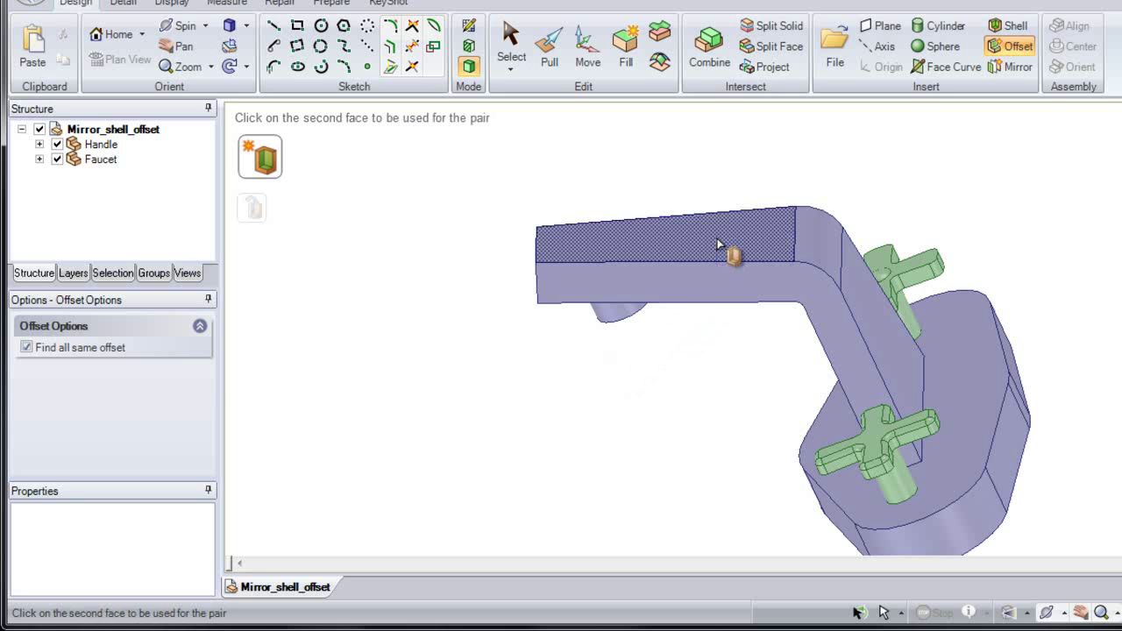
{"action": "left_click", "coordinate": [715, 284]}
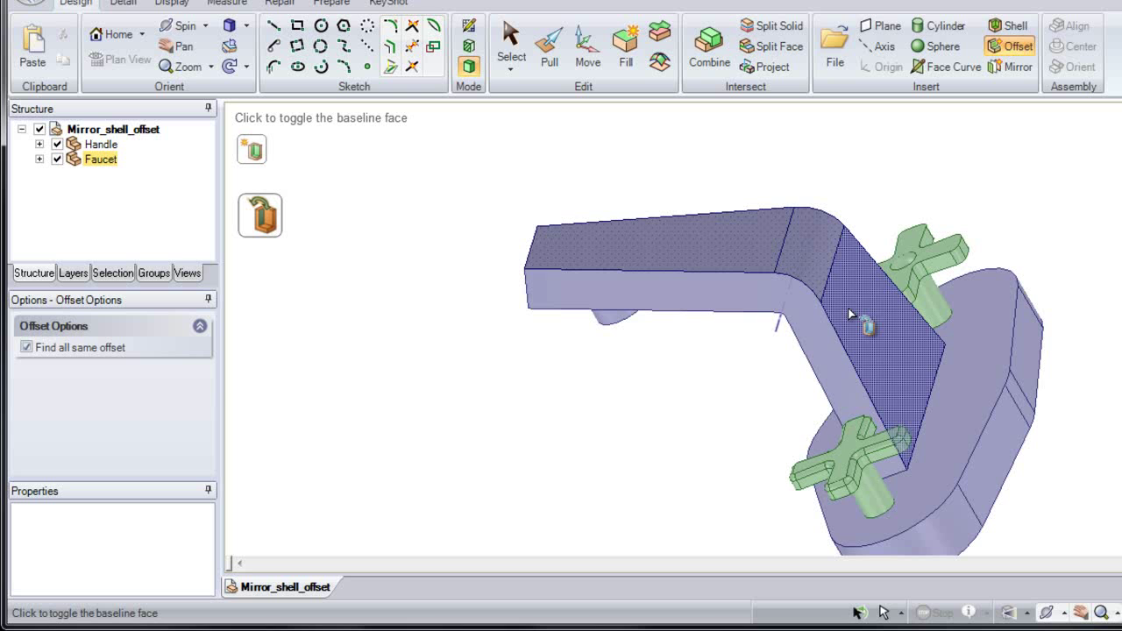
Enlarge the spout's bend round radius and pull the adjacent sloped face slightly outward.
{"action": "left_click", "coordinate": [549, 54]}
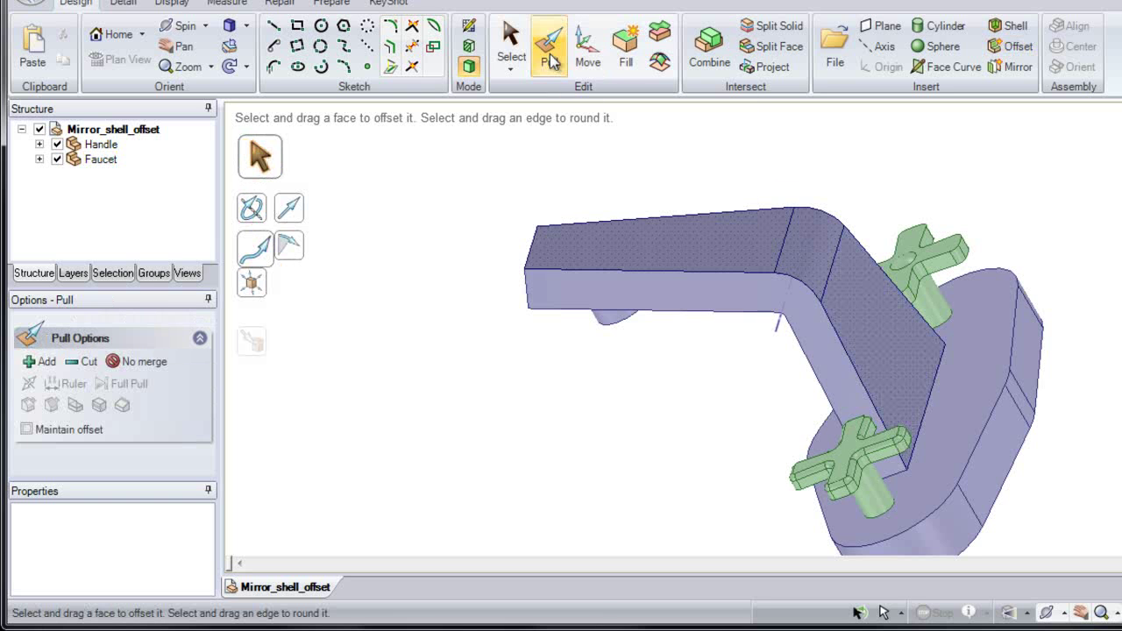
{"action": "left_click", "coordinate": [792, 294]}
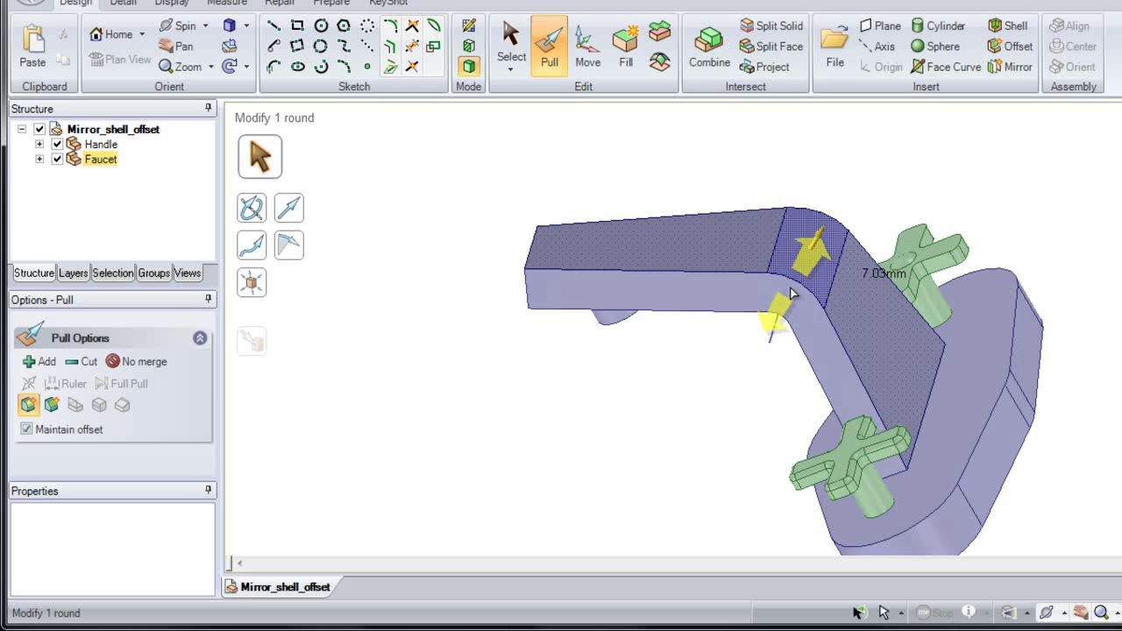
{"action": "left_click_drag", "start_coordinate": [792, 293], "coordinate": [766, 318]}
{"action": "left_click", "coordinate": [859, 336]}
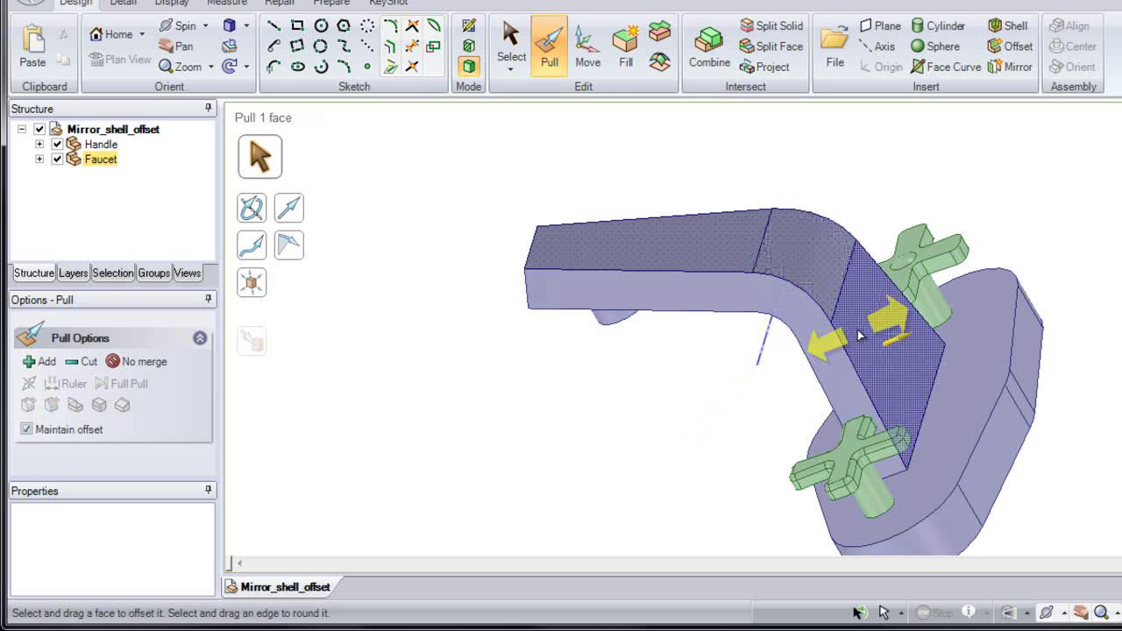
{"action": "left_click_drag", "start_coordinate": [860, 333], "coordinate": [781, 317]}
{"action": "left_click", "coordinate": [692, 160]}
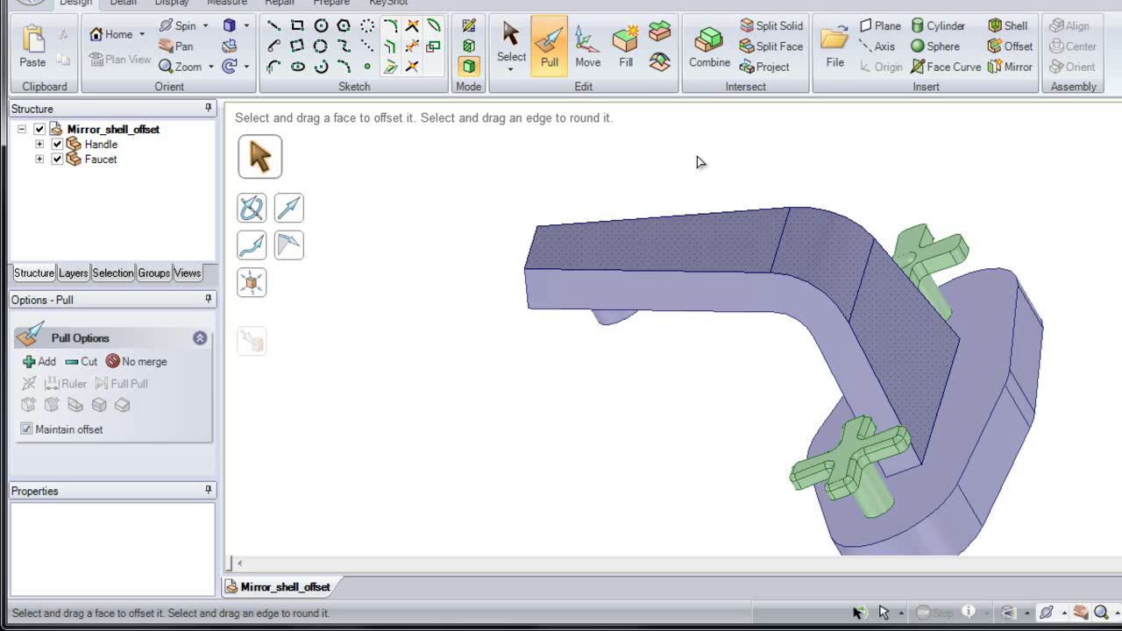
Select the connected top, bend and sloped faces and set their offset to 20mm.
{"action": "left_click", "coordinate": [518, 48]}
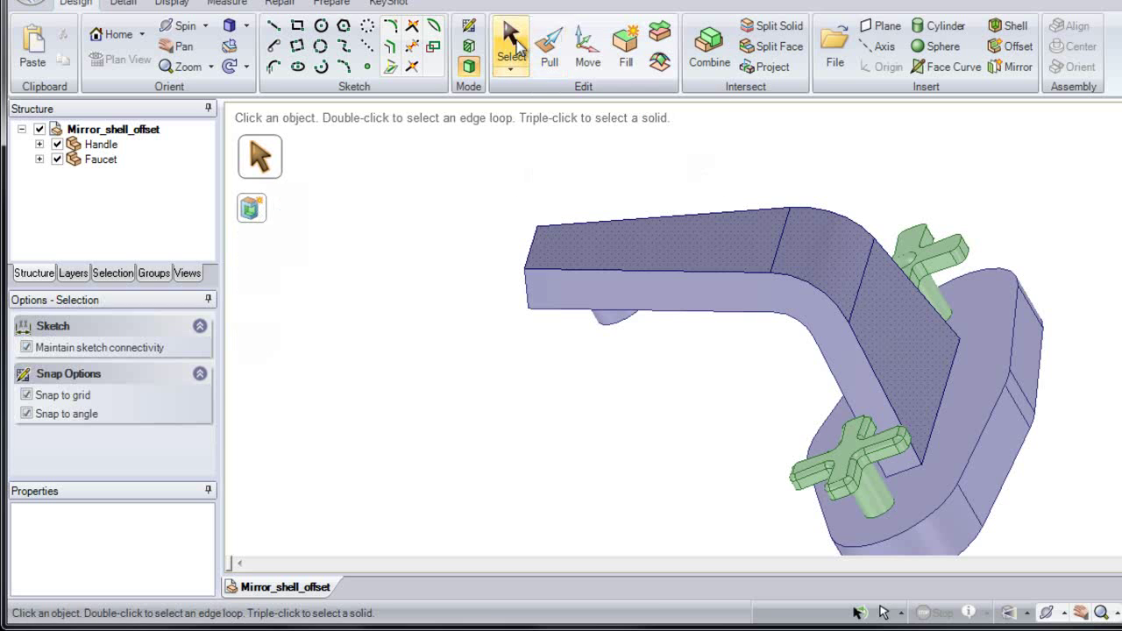
{"action": "double_click", "coordinate": [608, 238]}
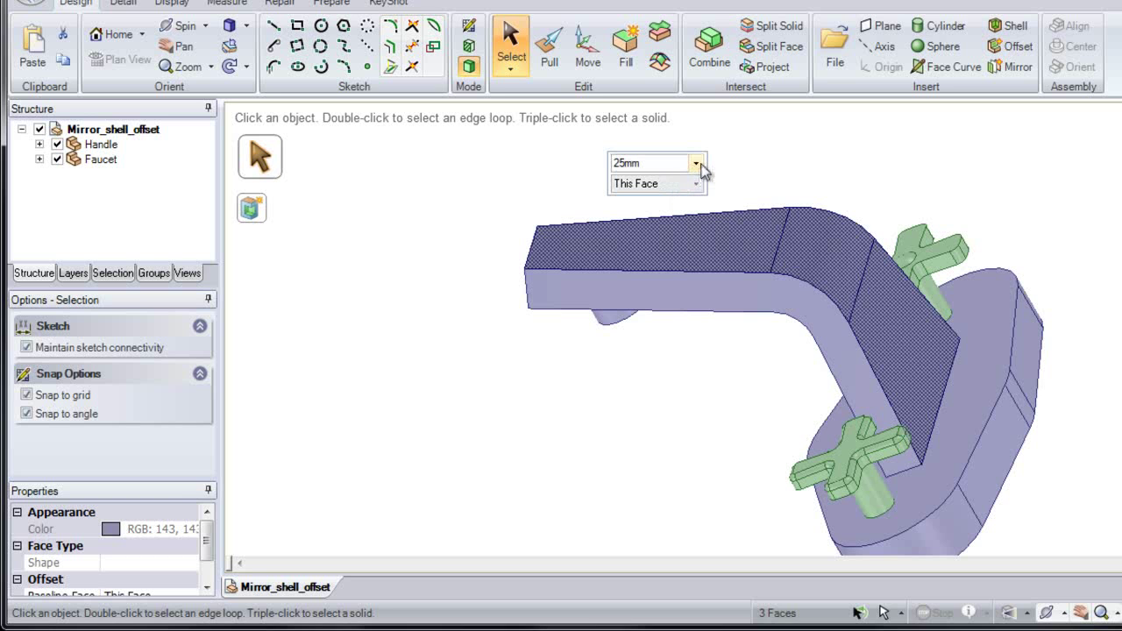
{"action": "left_click", "coordinate": [698, 165]}
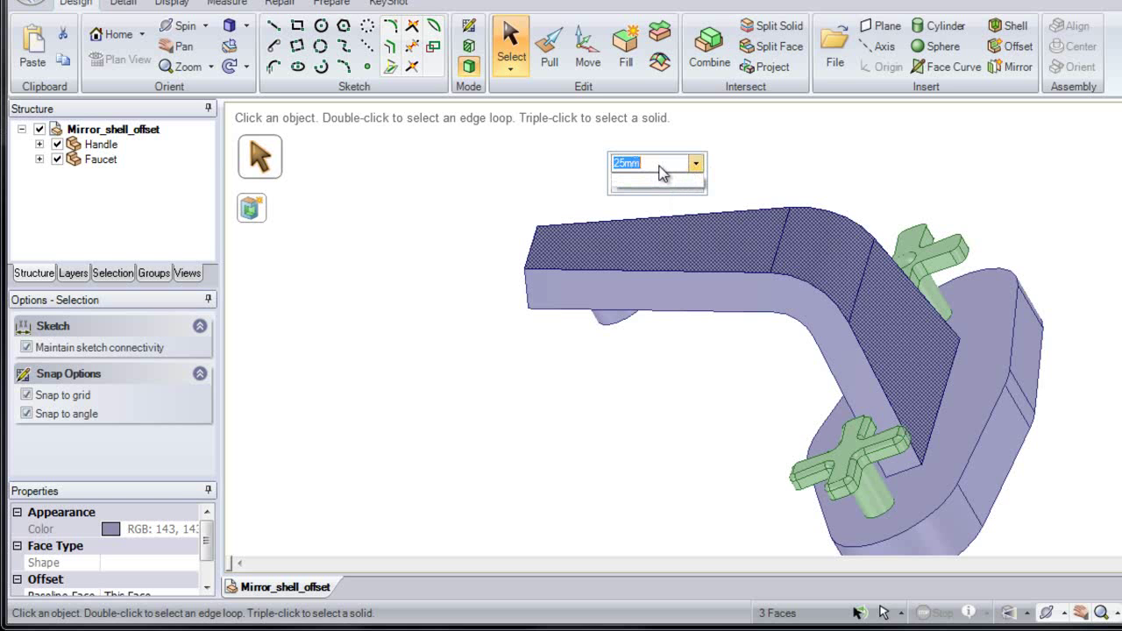
{"action": "type", "text": "3"}
{"action": "key", "text": "Return"}
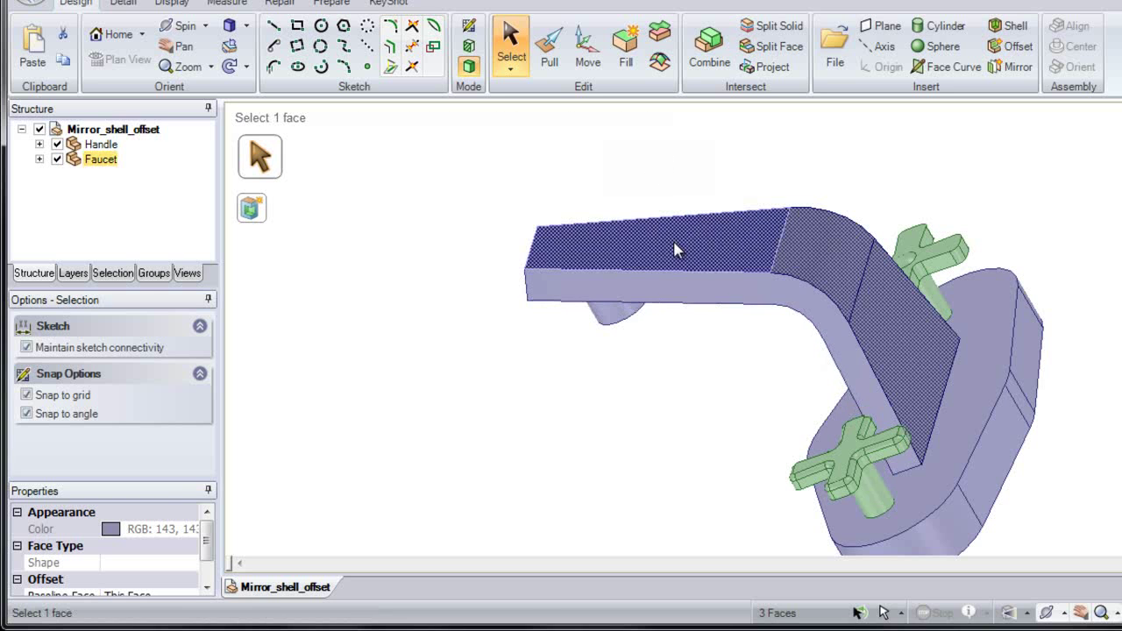
Check the offset baseline choices, leaving This Face as the baseline.
{"action": "mouse_move", "coordinate": [646, 180]}
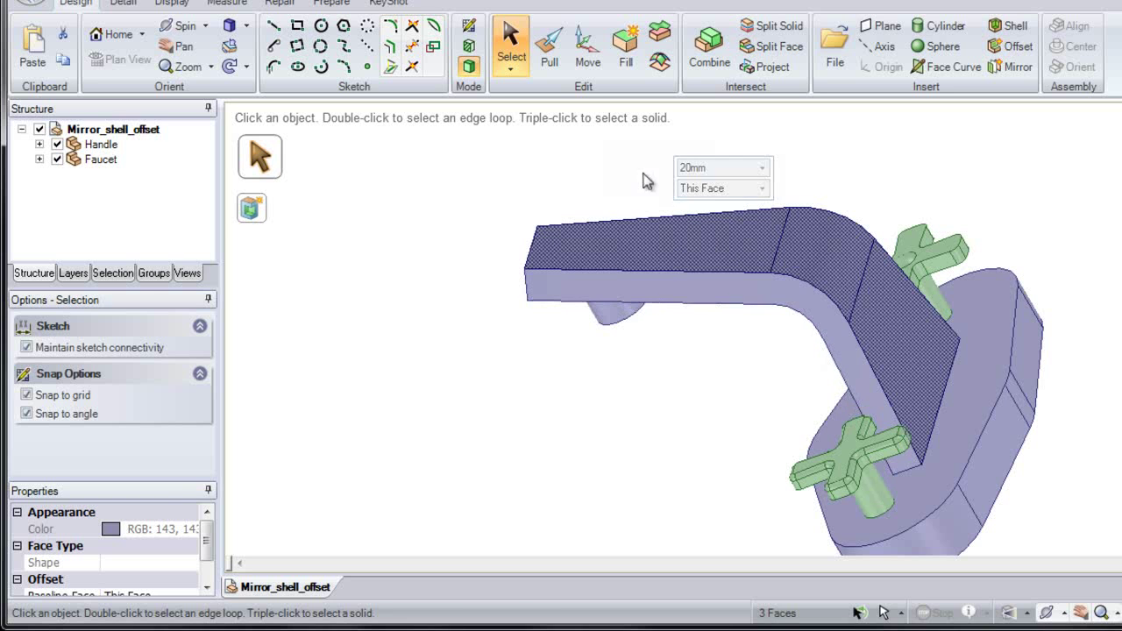
{"action": "left_click", "coordinate": [763, 189]}
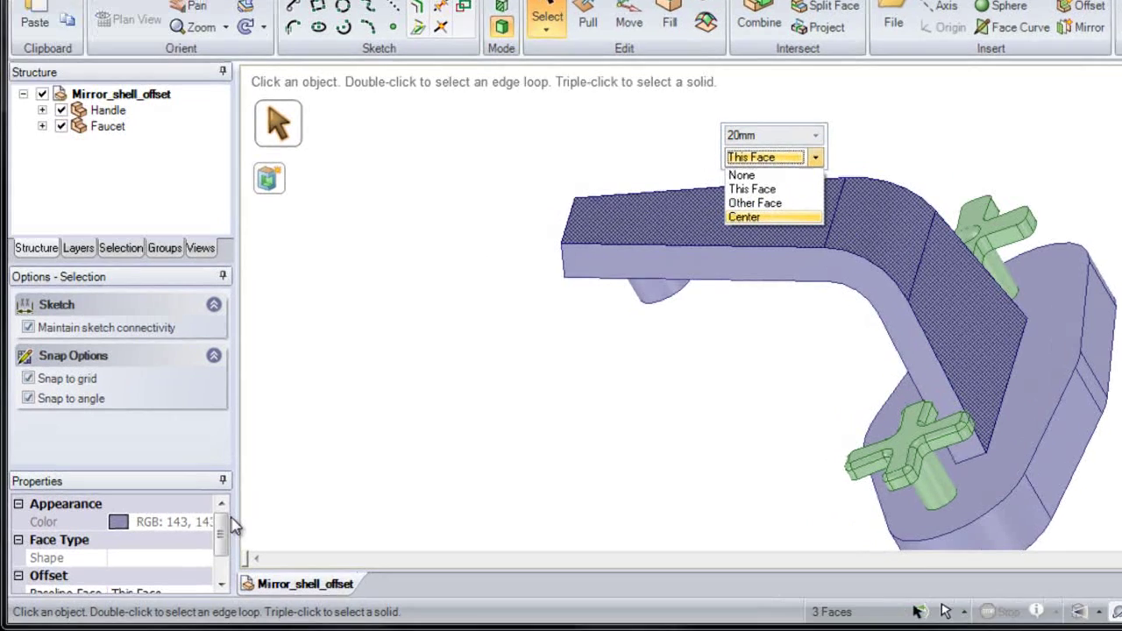
{"action": "left_click", "coordinate": [223, 536]}
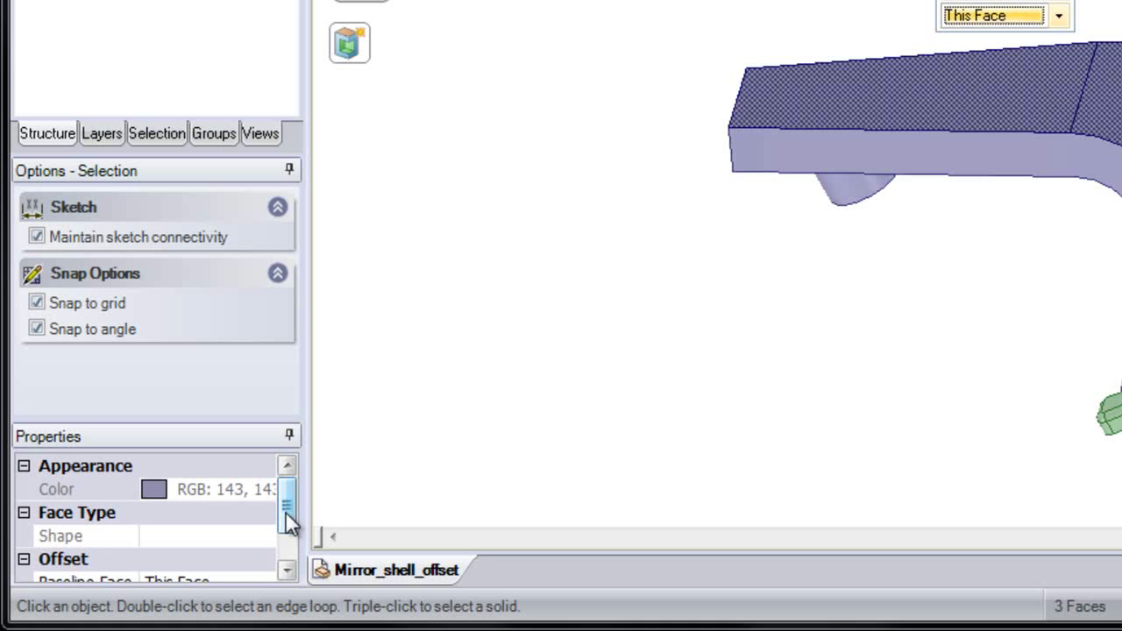
{"action": "left_click_drag", "start_coordinate": [221, 546], "coordinate": [222, 558]}
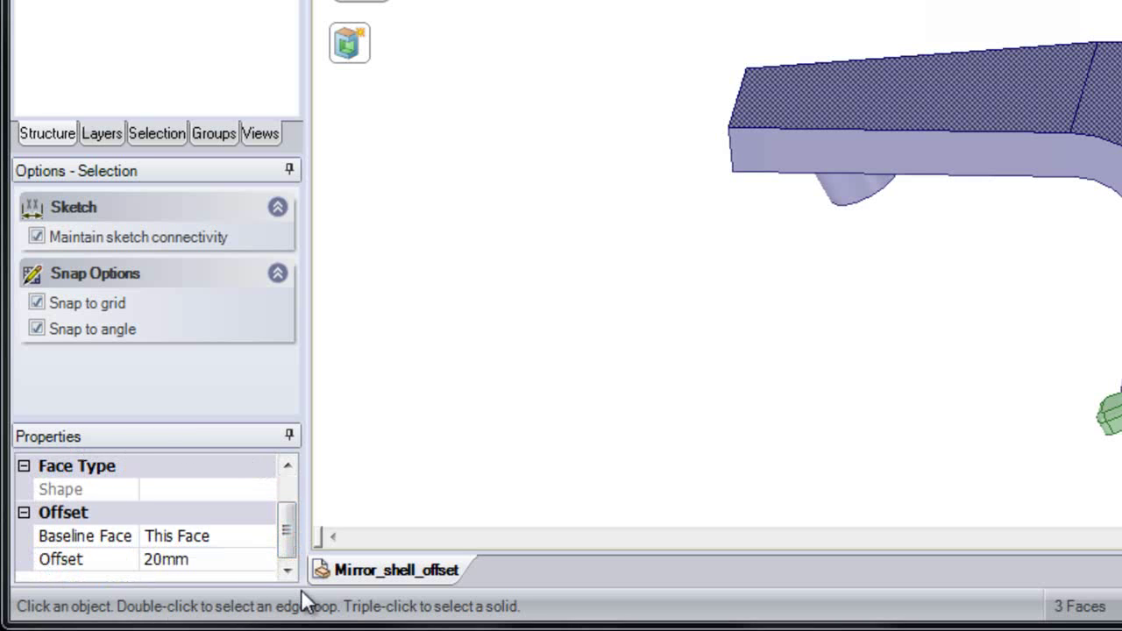
Set the offset's Baseline Face property to None and deselect the faces.
{"action": "left_click", "coordinate": [269, 537]}
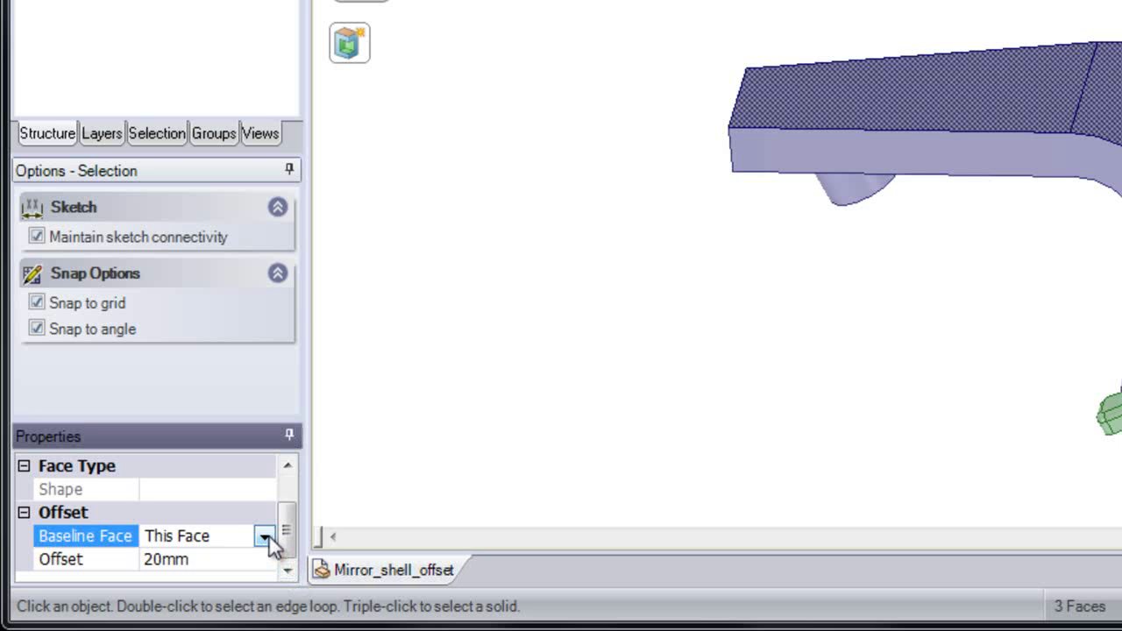
{"action": "left_click", "coordinate": [265, 538]}
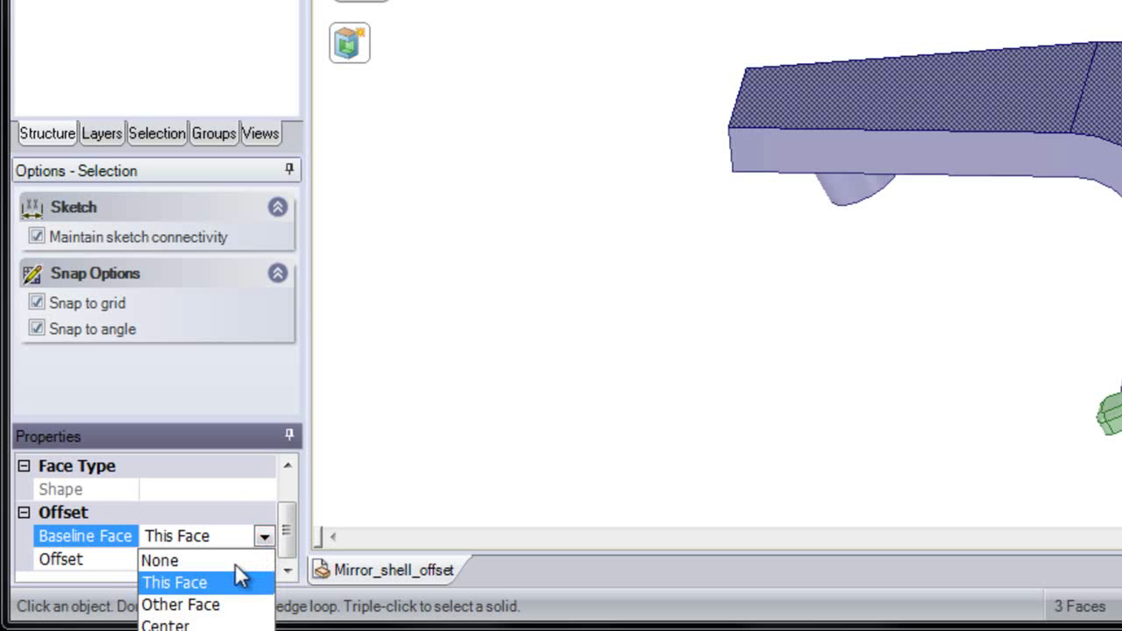
{"action": "left_click", "coordinate": [235, 564]}
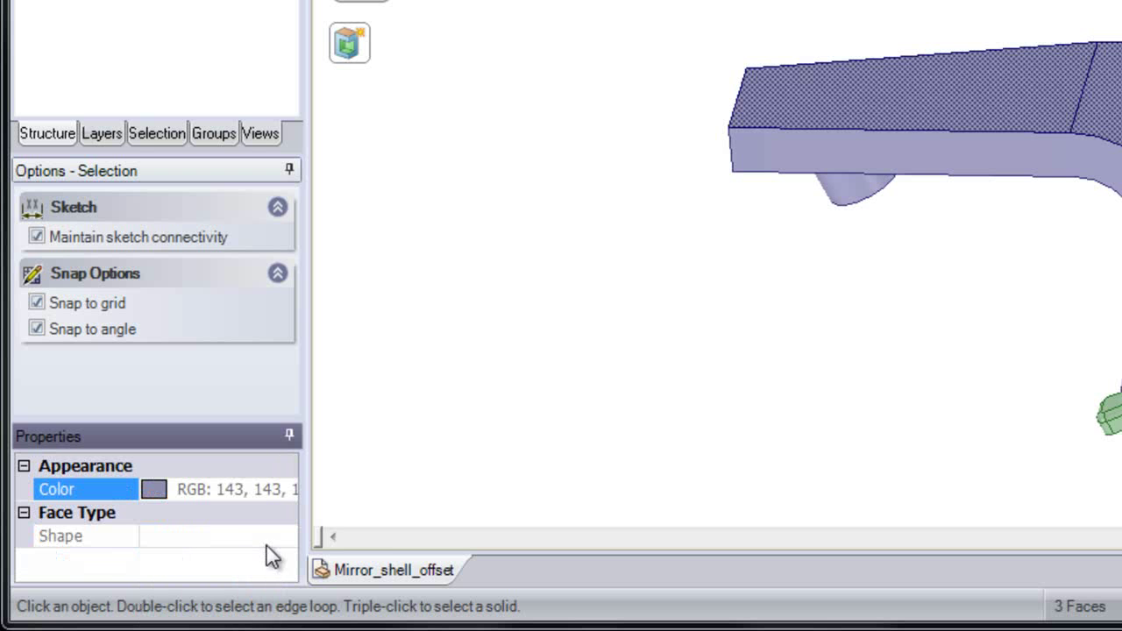
{"action": "left_click", "coordinate": [374, 397]}
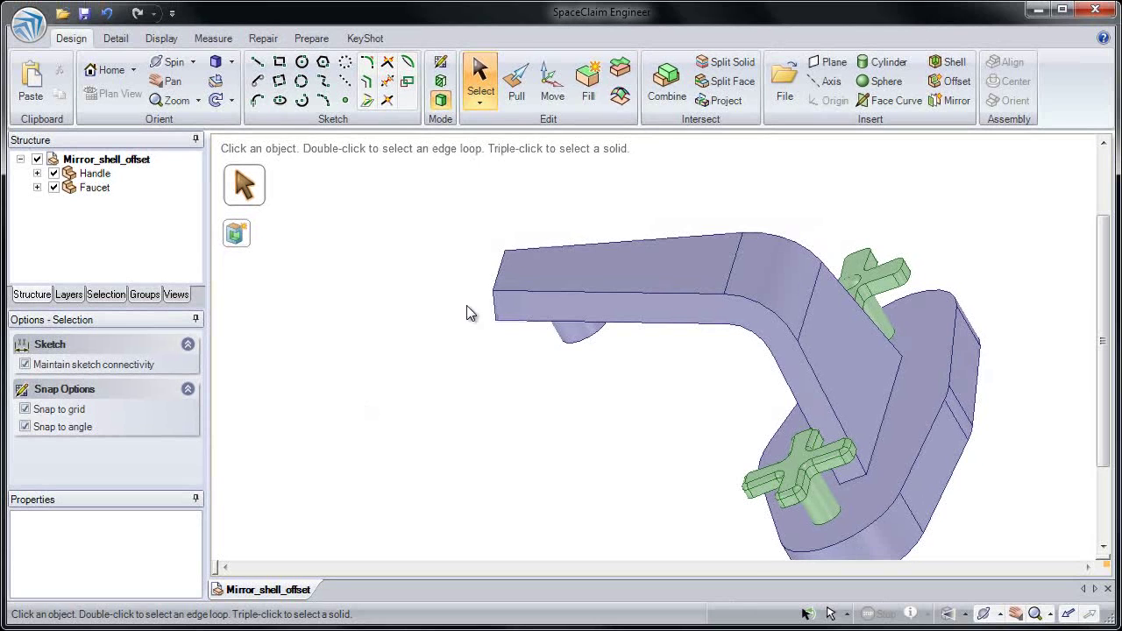
Pull the faucet's top face upward, then return to the Home view and zoom in.
{"action": "left_click", "coordinate": [518, 95]}
{"action": "left_click", "coordinate": [632, 259]}
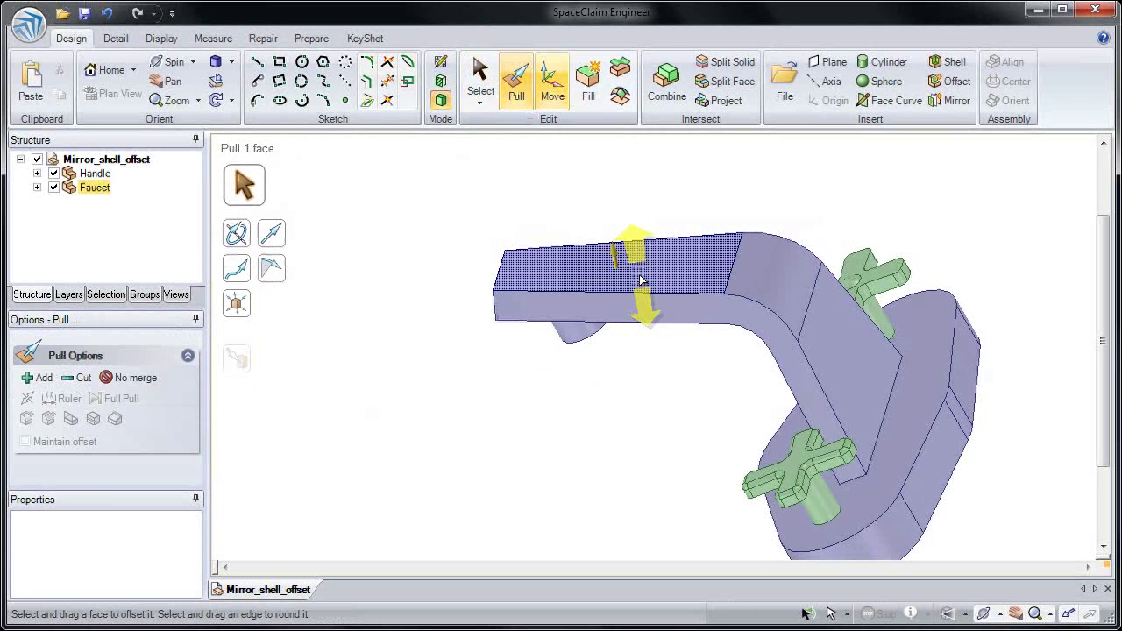
{"action": "left_click_drag", "start_coordinate": [630, 258], "coordinate": [557, 279]}
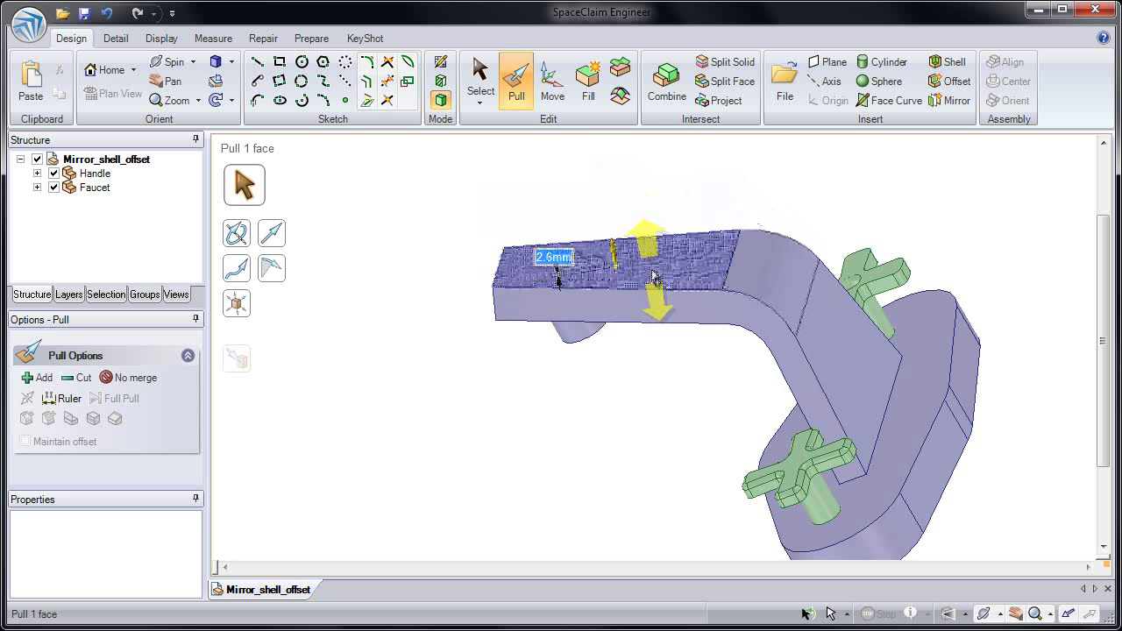
{"action": "key", "text": "Escape"}
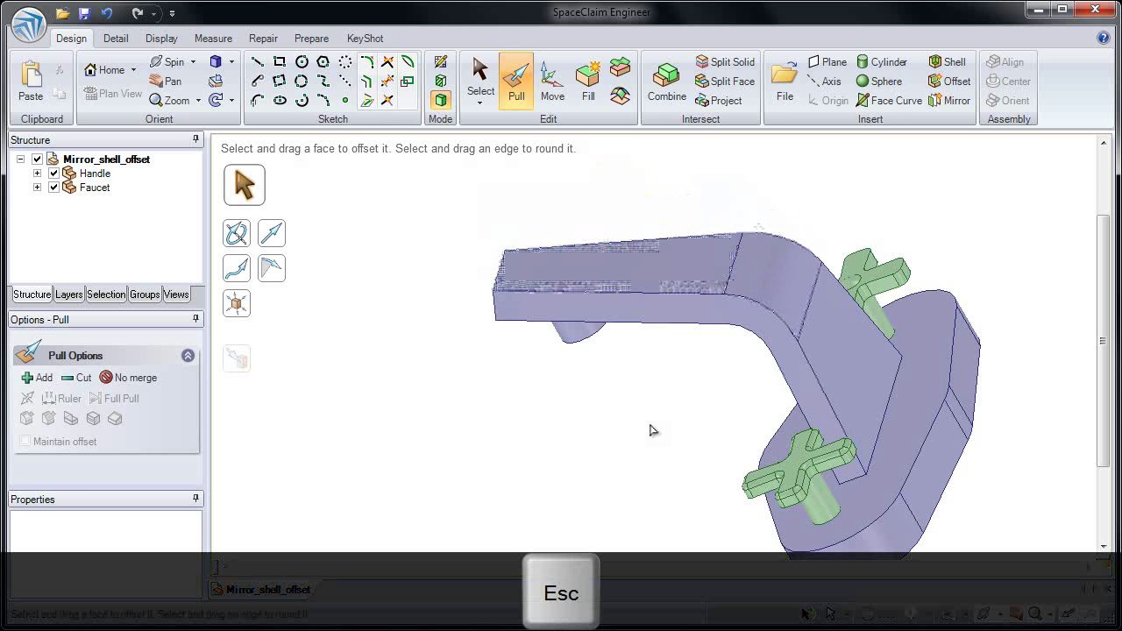
{"action": "key", "text": "h"}
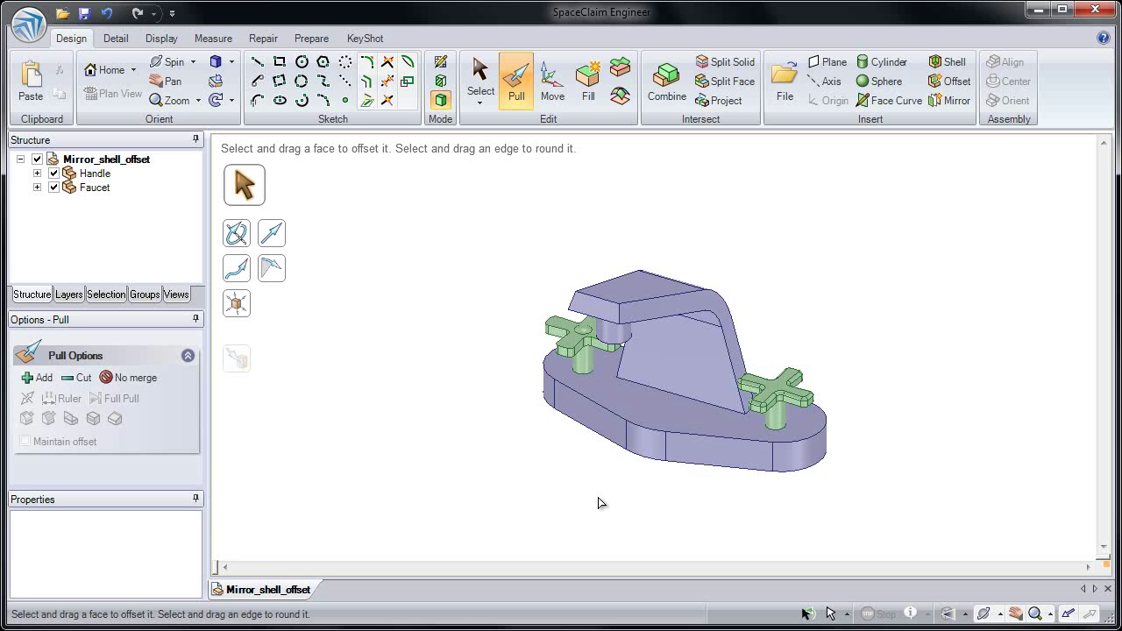
{"action": "scroll", "coordinate": [696, 478], "scroll_direction": "up", "scroll_amount": 3}
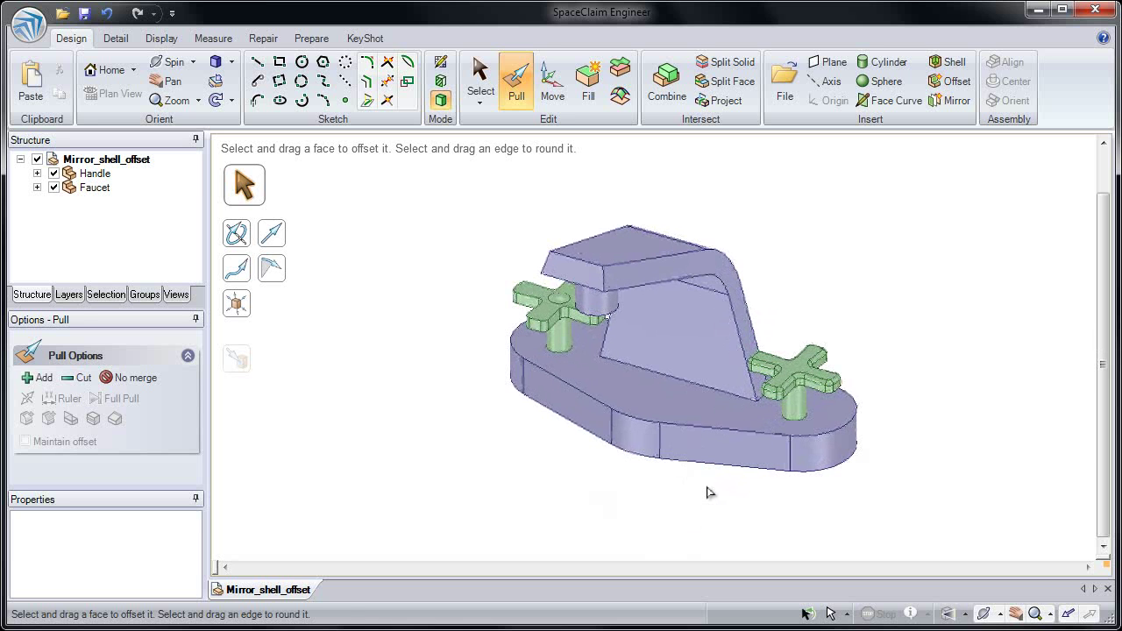
Shell the faucet body, opening its bottom face and upper circular face.
{"action": "key", "text": "s"}
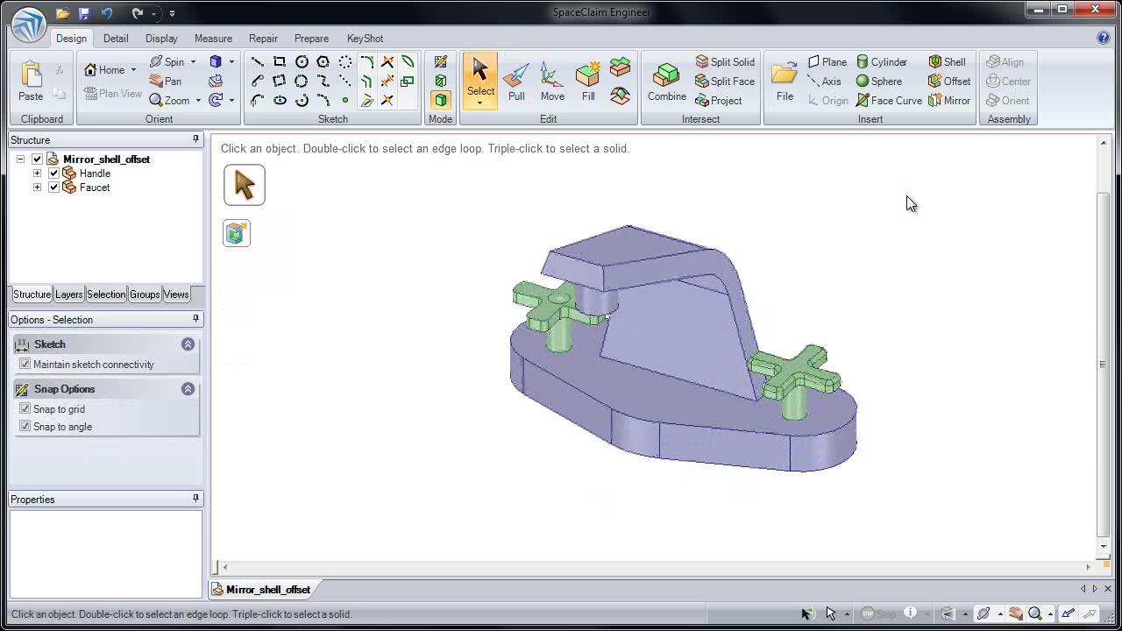
{"action": "left_click", "coordinate": [952, 66]}
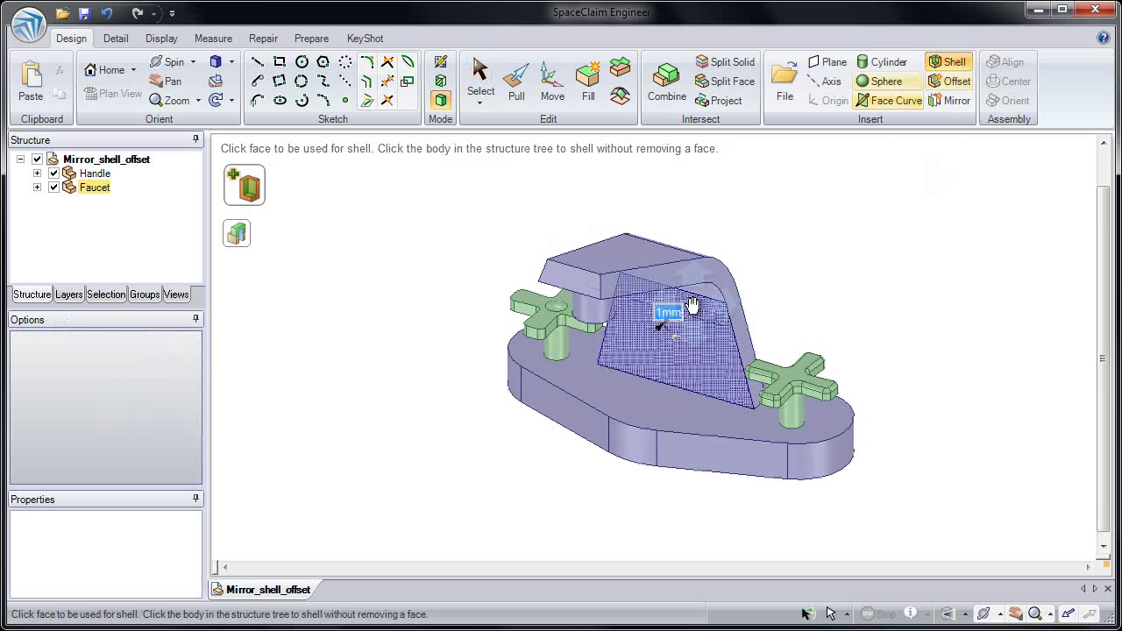
{"action": "middle_click_drag", "start_coordinate": [693, 304], "coordinate": [729, 255]}
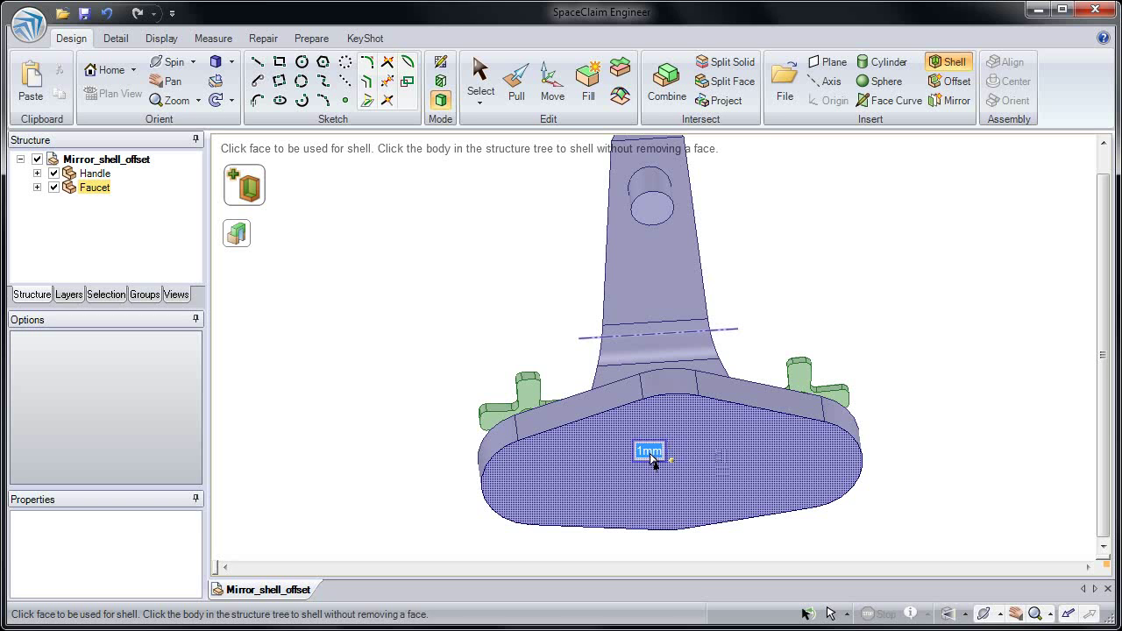
{"action": "left_click", "coordinate": [735, 456]}
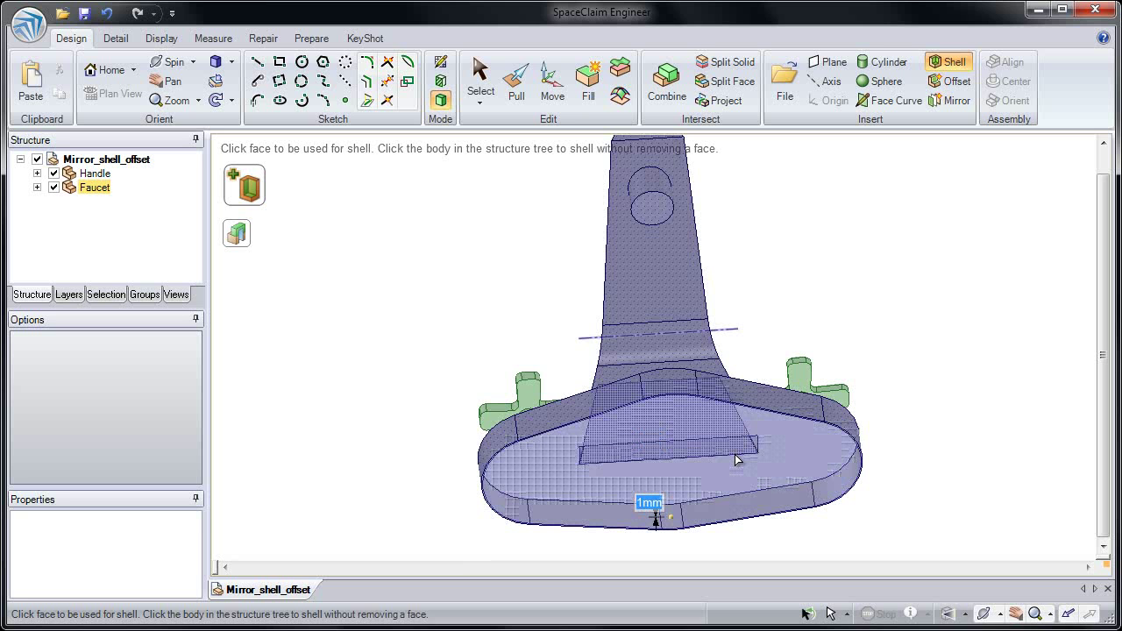
{"action": "left_click", "coordinate": [659, 220]}
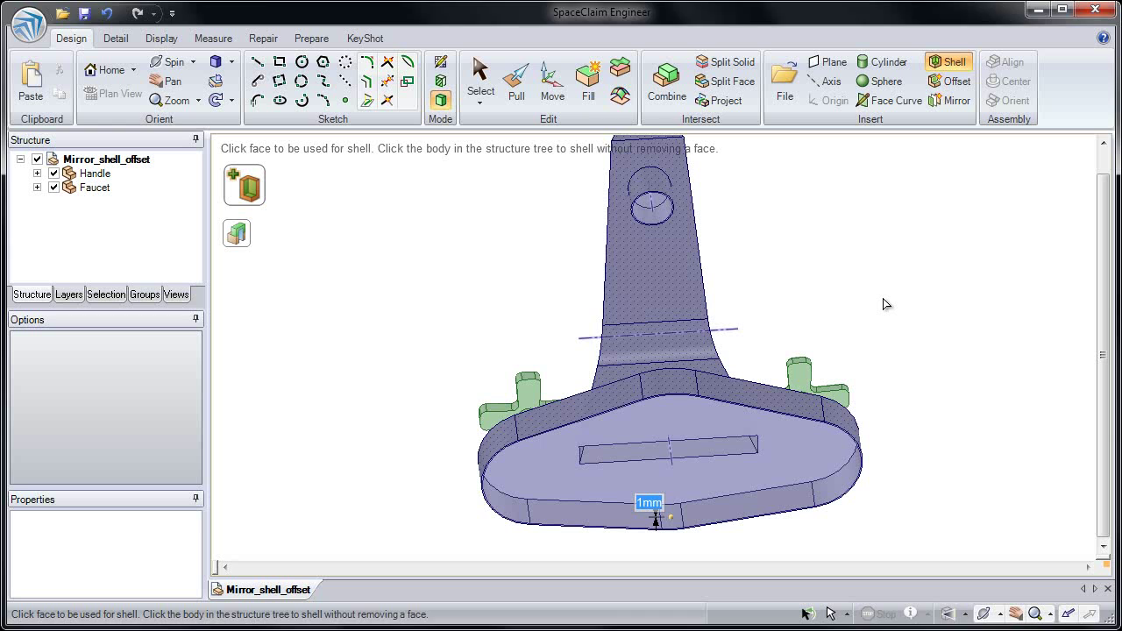
Try shell thicknesses of 3, 5 and 7mm, settling on 5mm.
{"action": "type", "text": "3"}
{"action": "key", "text": "Return"}
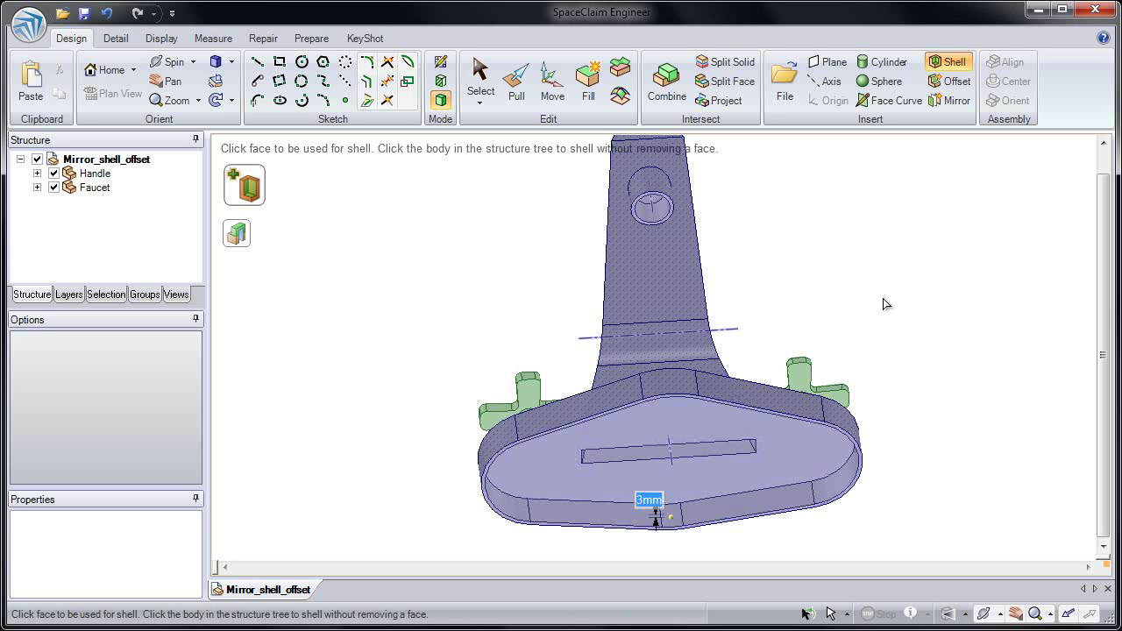
{"action": "type", "text": "5"}
{"action": "key", "text": "Return"}
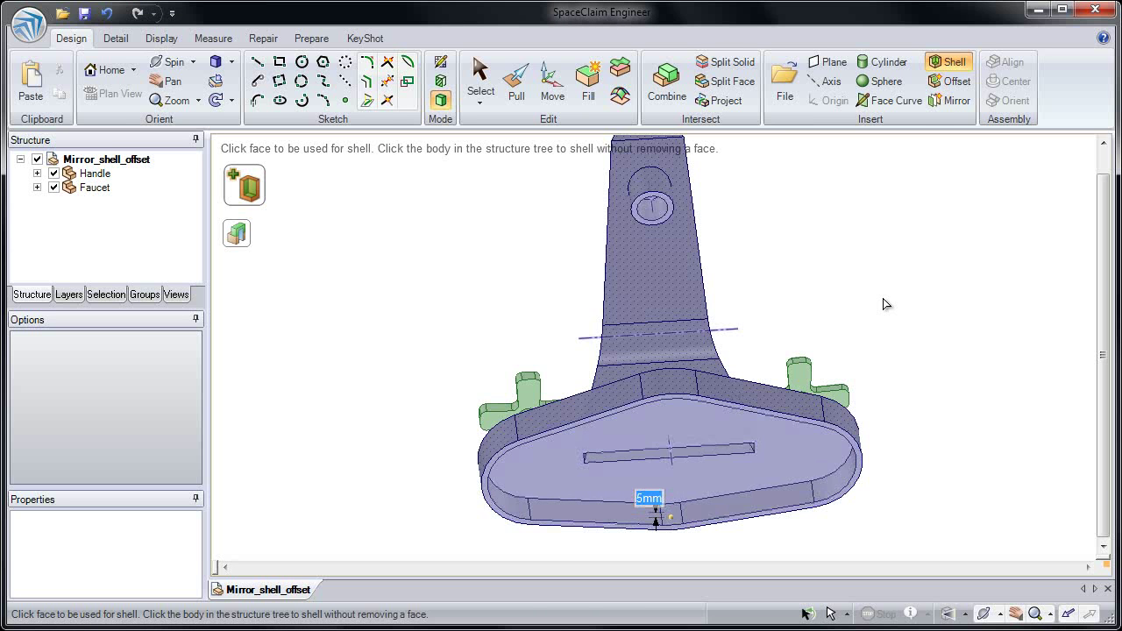
{"action": "type", "text": "7"}
{"action": "key", "text": "Return"}
{"action": "type", "text": "5"}
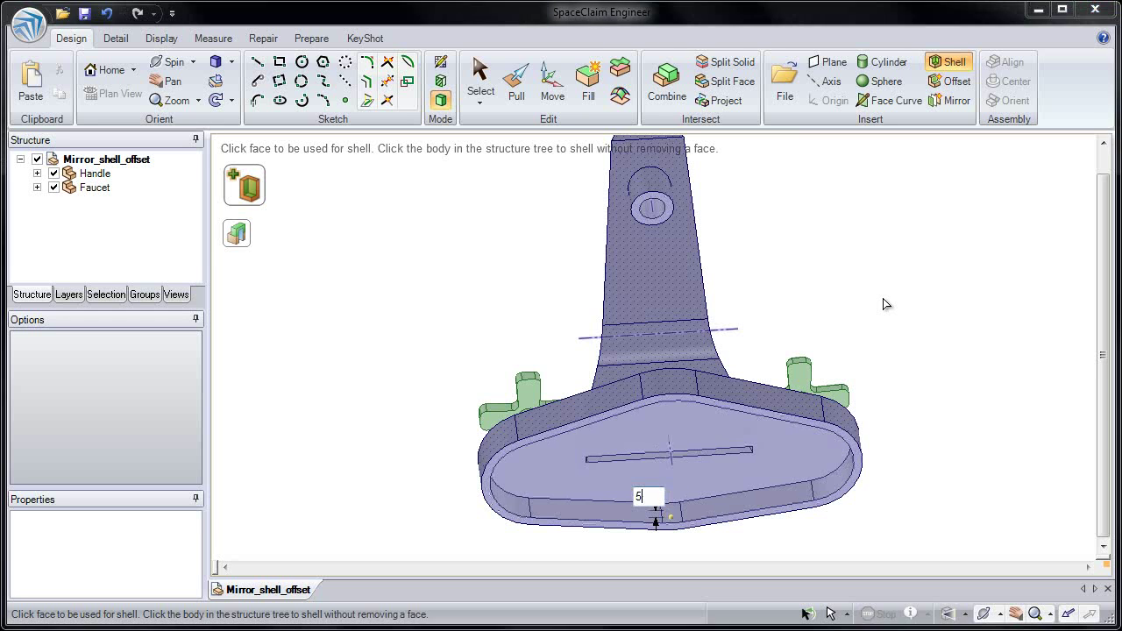
{"action": "key", "text": "Return"}
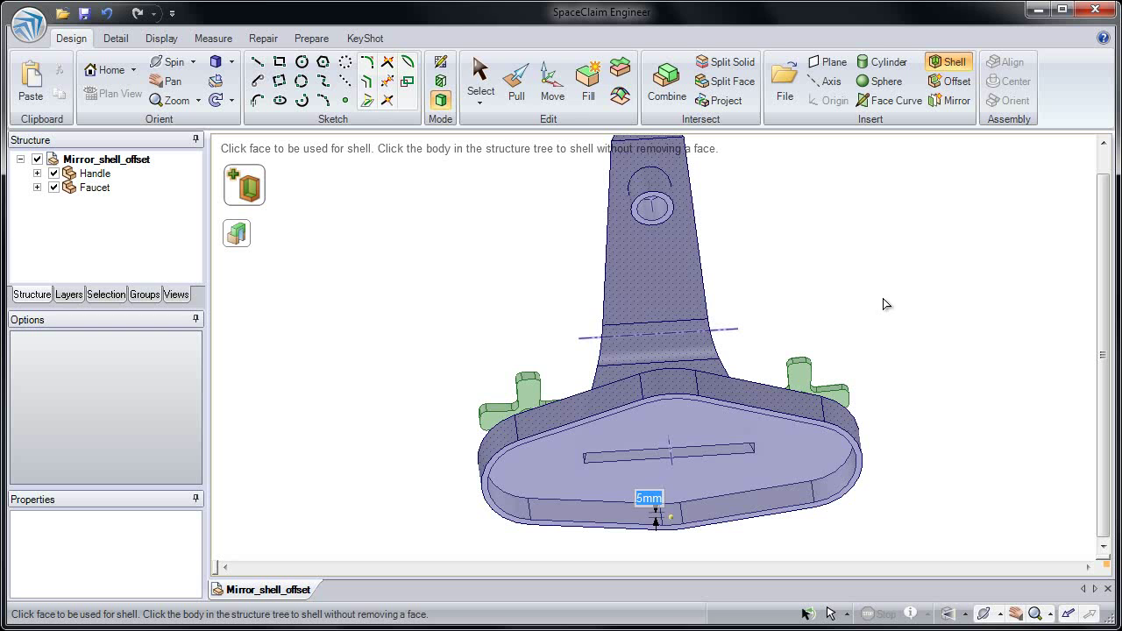
Round the 8-edge loop around the top of the faucet base to about 14.97mm.
{"action": "left_click", "coordinate": [480, 79]}
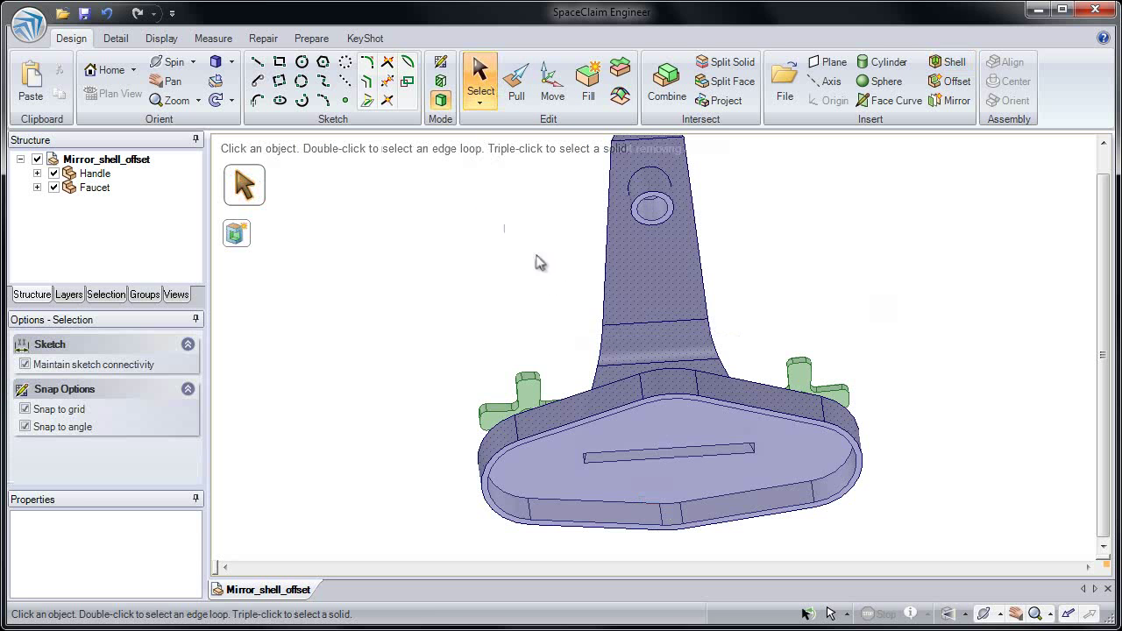
{"action": "middle_click_drag", "start_coordinate": [626, 325], "coordinate": [554, 400]}
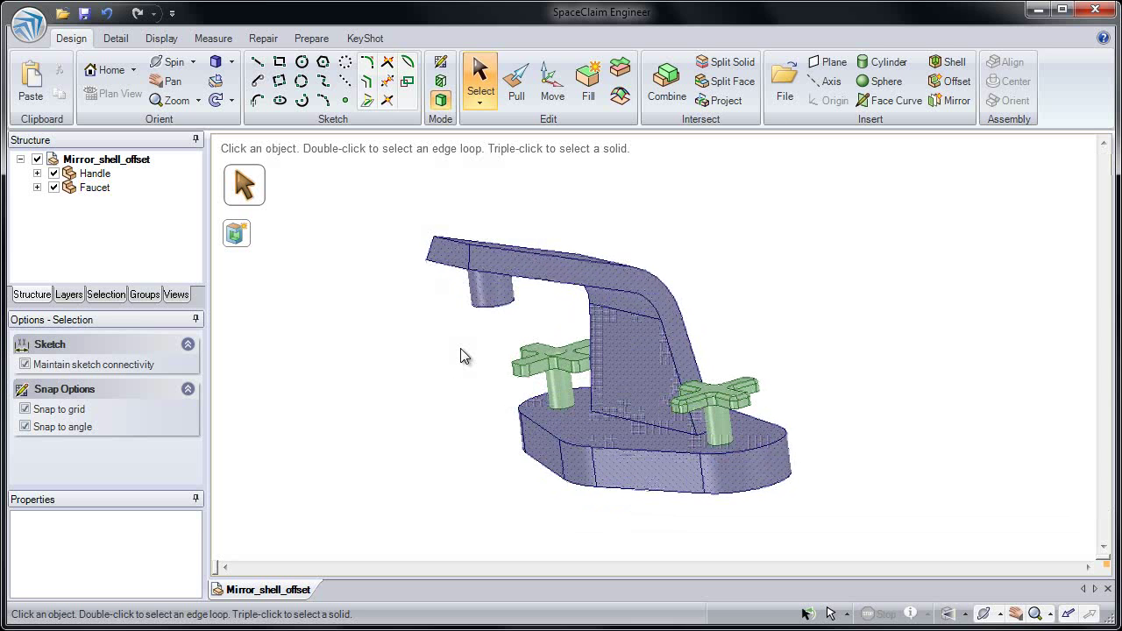
{"action": "left_click", "coordinate": [518, 100]}
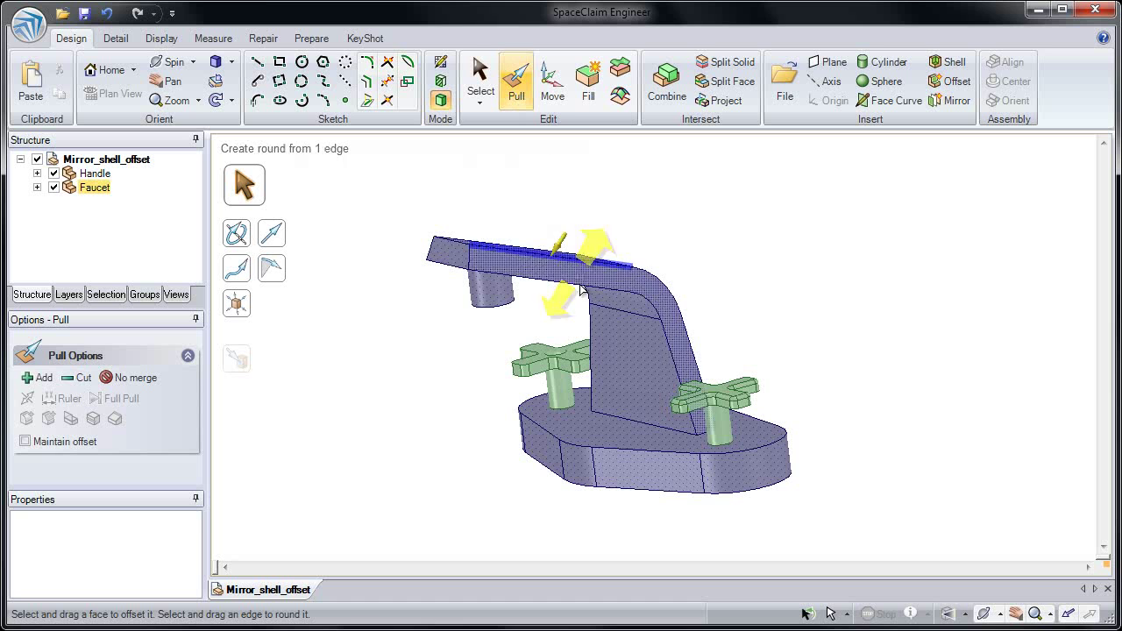
{"action": "double_click", "coordinate": [619, 452]}
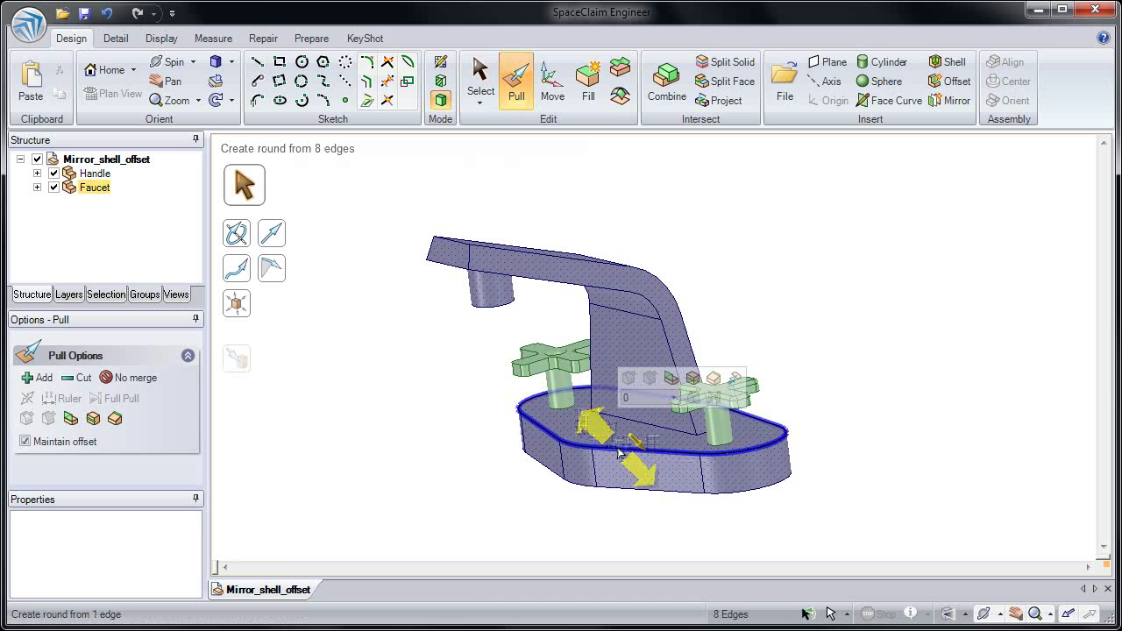
{"action": "left_click_drag", "start_coordinate": [633, 463], "coordinate": [644, 486]}
{"action": "left_click", "coordinate": [702, 540]}
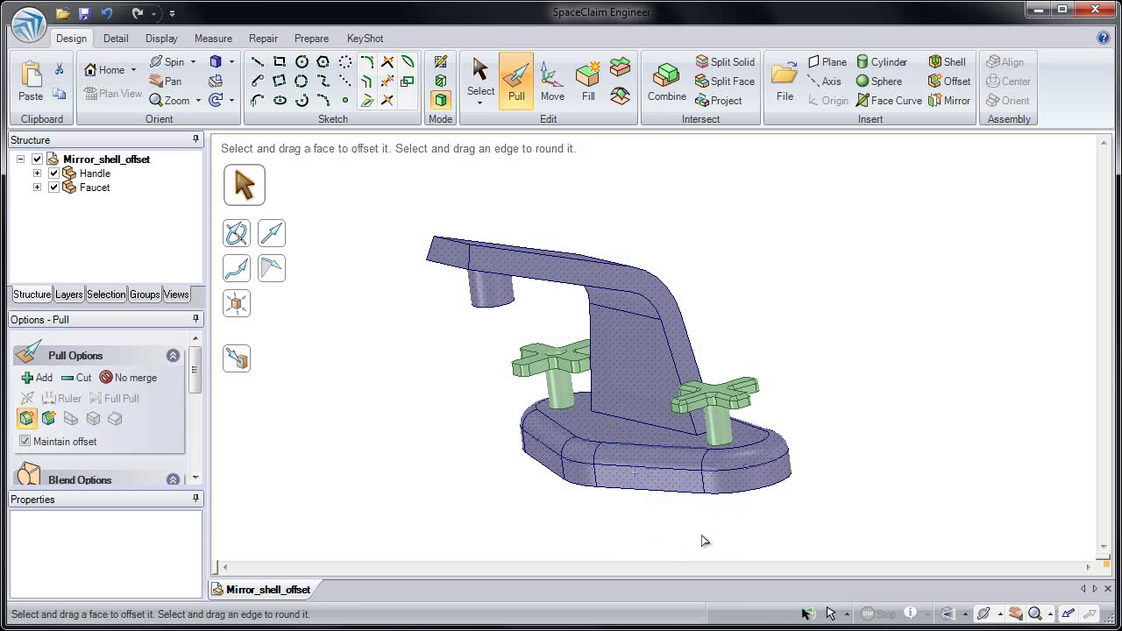
{"action": "middle_click_drag", "start_coordinate": [701, 540], "coordinate": [721, 500]}
{"action": "key", "text": "s"}
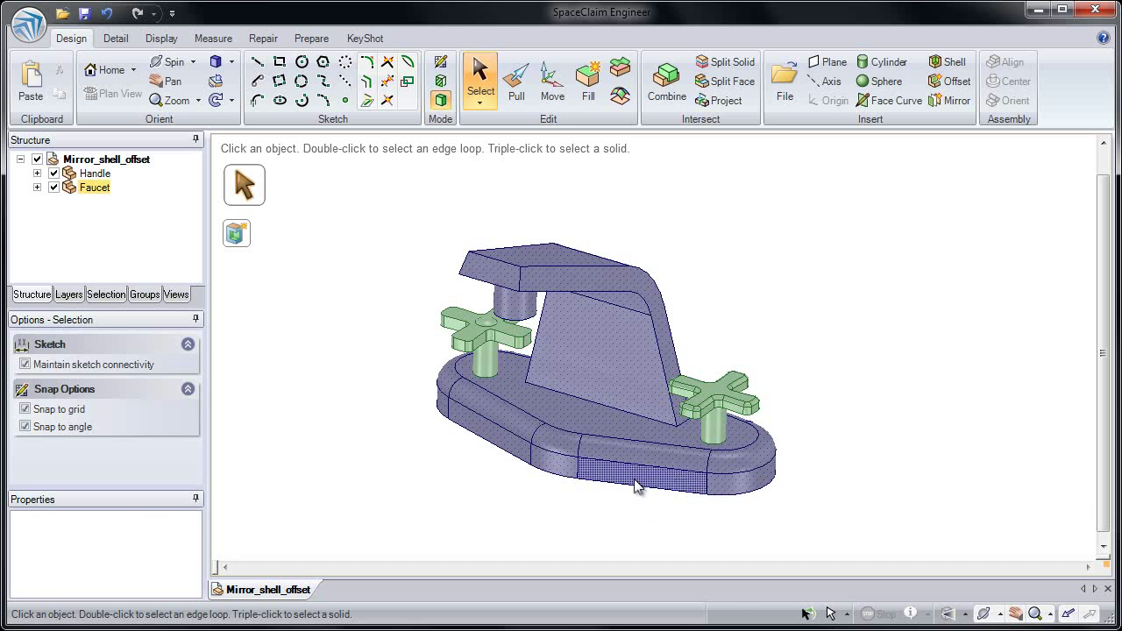
{"action": "left_click", "coordinate": [635, 484]}
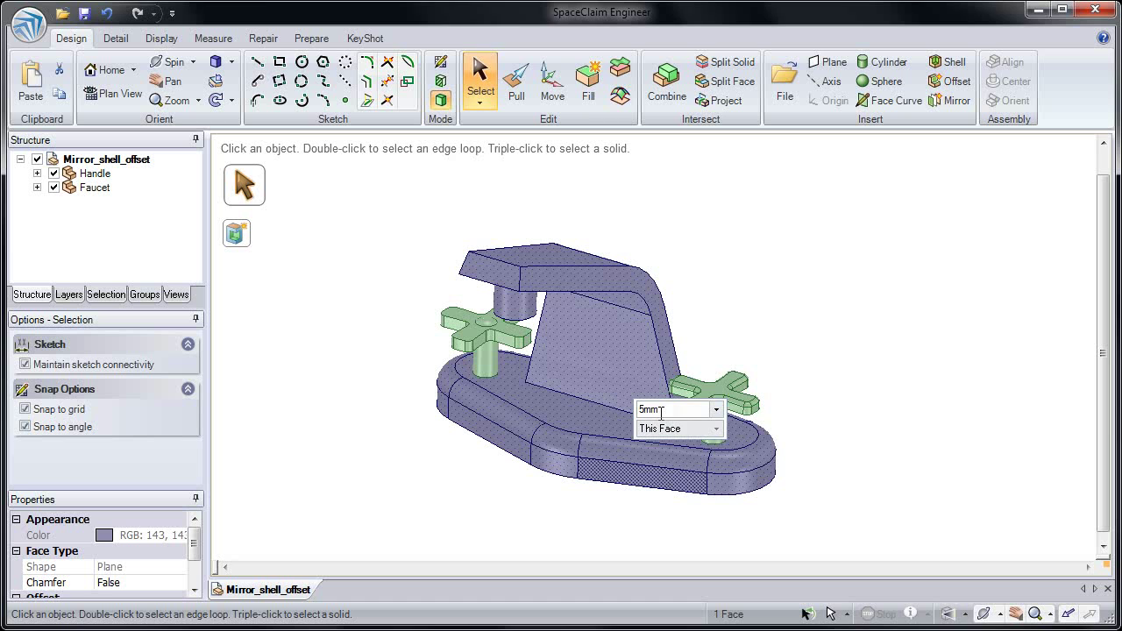
{"action": "left_click", "coordinate": [716, 429]}
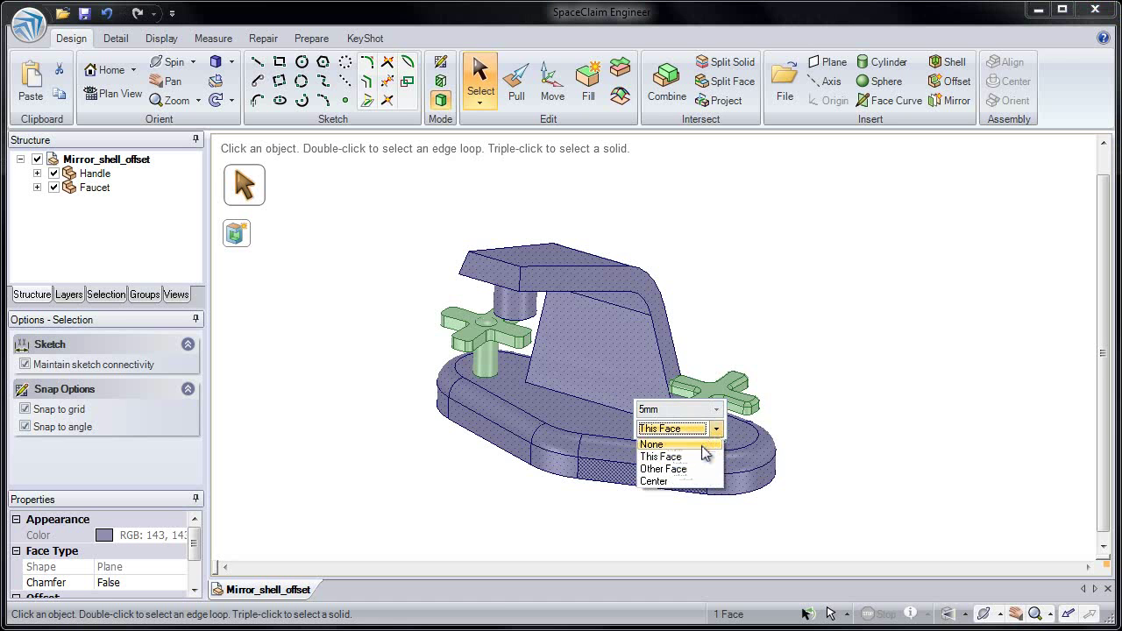
{"action": "key", "text": "Escape"}
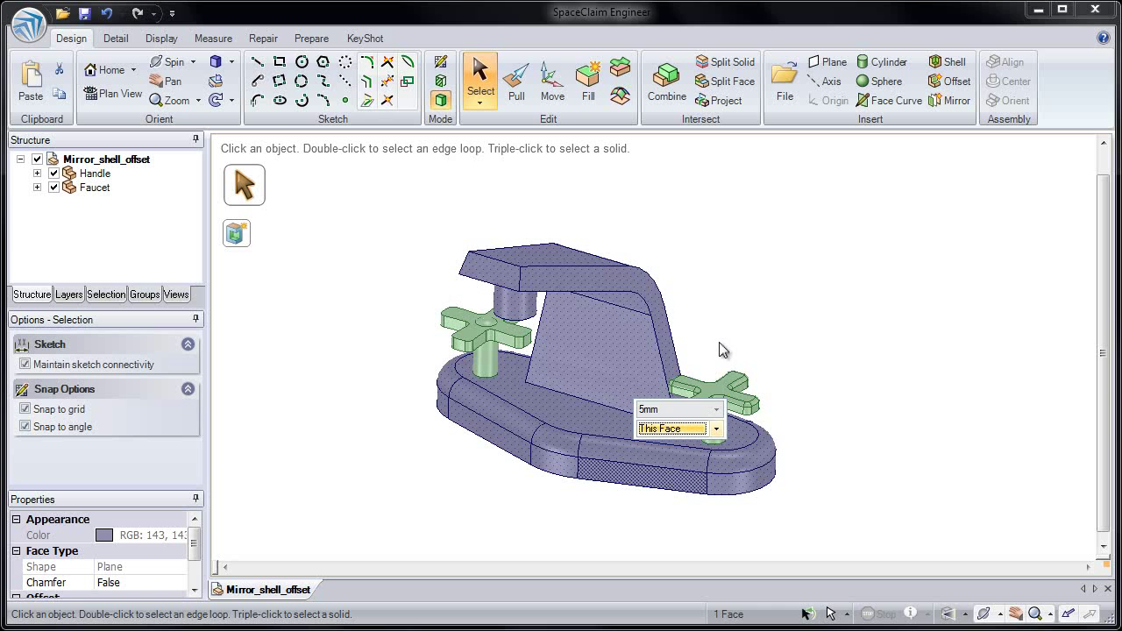
{"action": "left_click", "coordinate": [431, 233]}
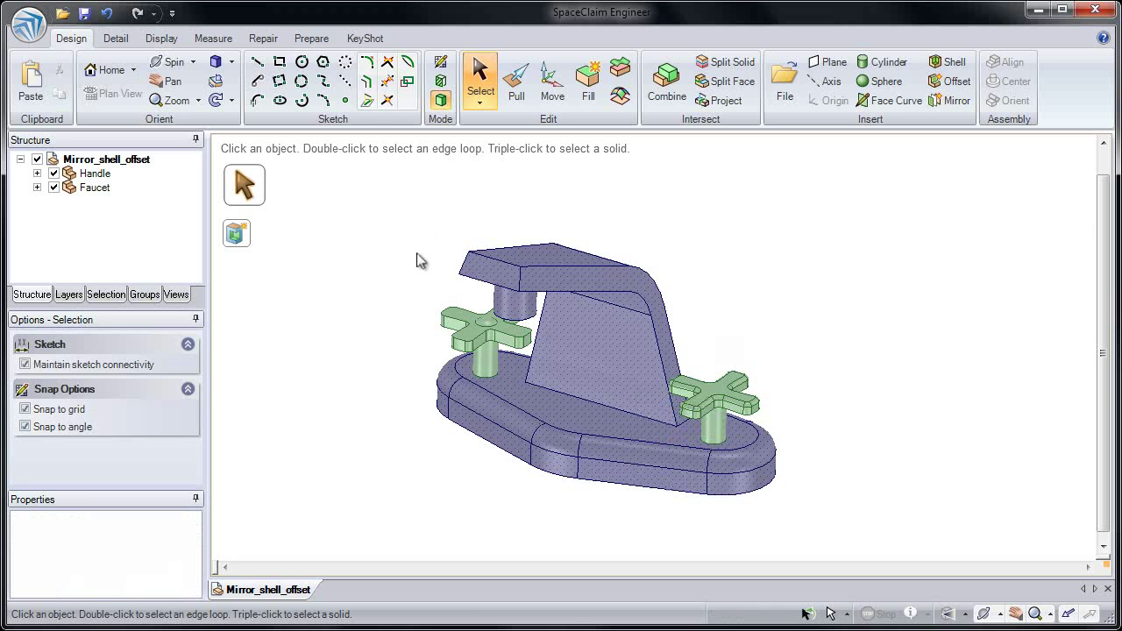
{"action": "middle_click_drag", "start_coordinate": [411, 260], "coordinate": [460, 181]}
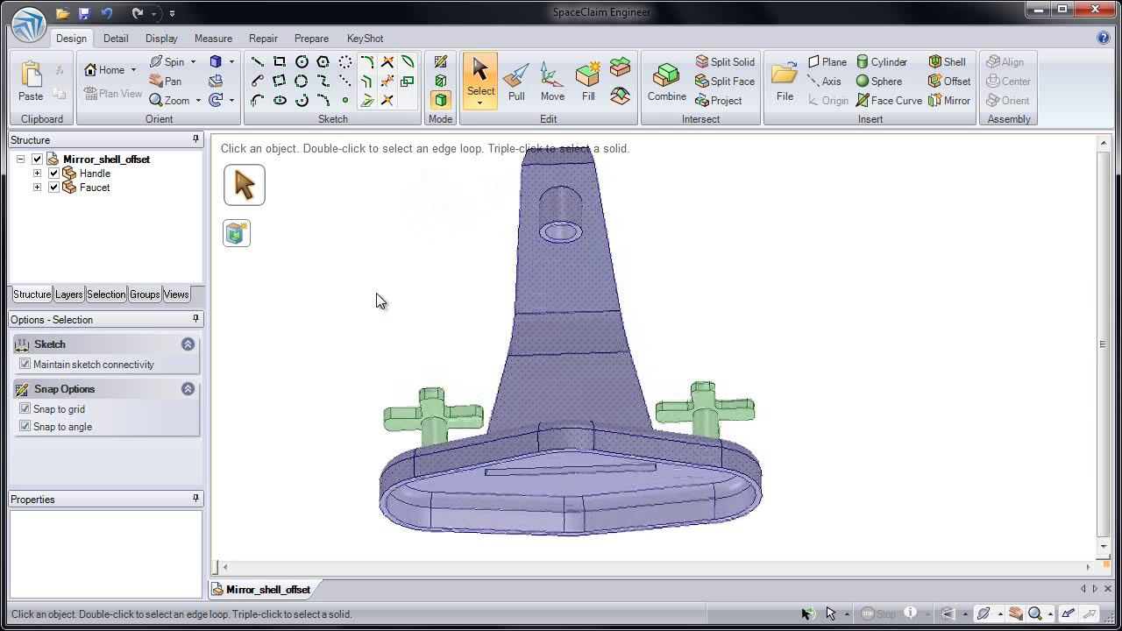
Select all offset baseline faces on the faucet from a single body face.
{"action": "left_click", "coordinate": [104, 297]}
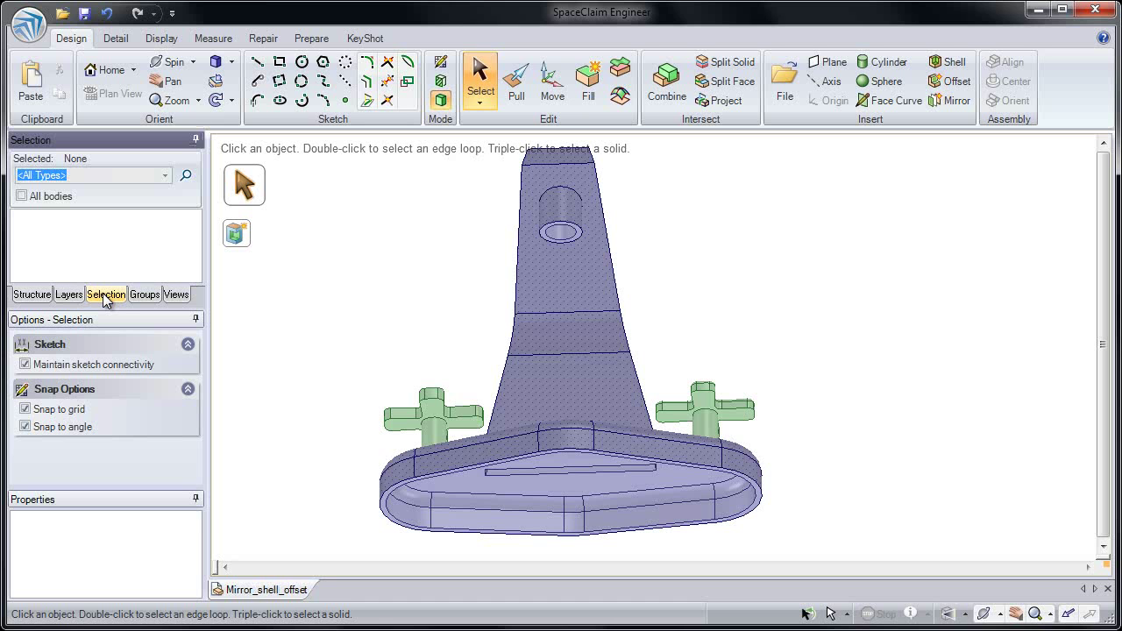
{"action": "left_click", "coordinate": [514, 394]}
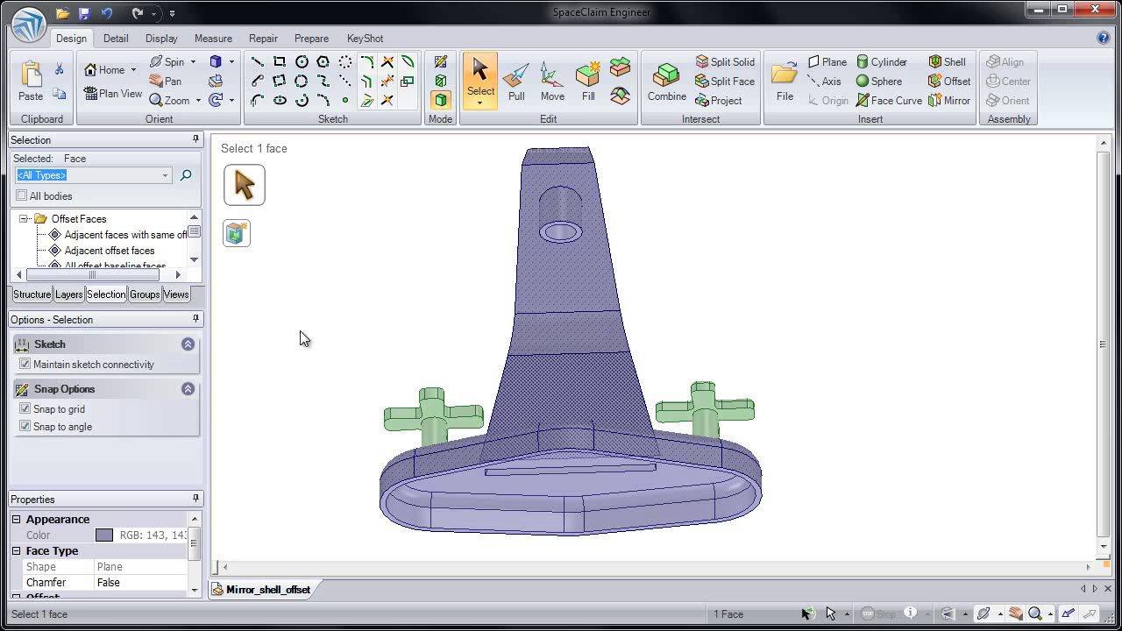
{"action": "mouse_move", "coordinate": [195, 231]}
{"action": "left_mouse_down"}
{"action": "mouse_move", "coordinate": [197, 260]}
{"action": "mouse_move", "coordinate": [196, 241]}
{"action": "left_mouse_up"}
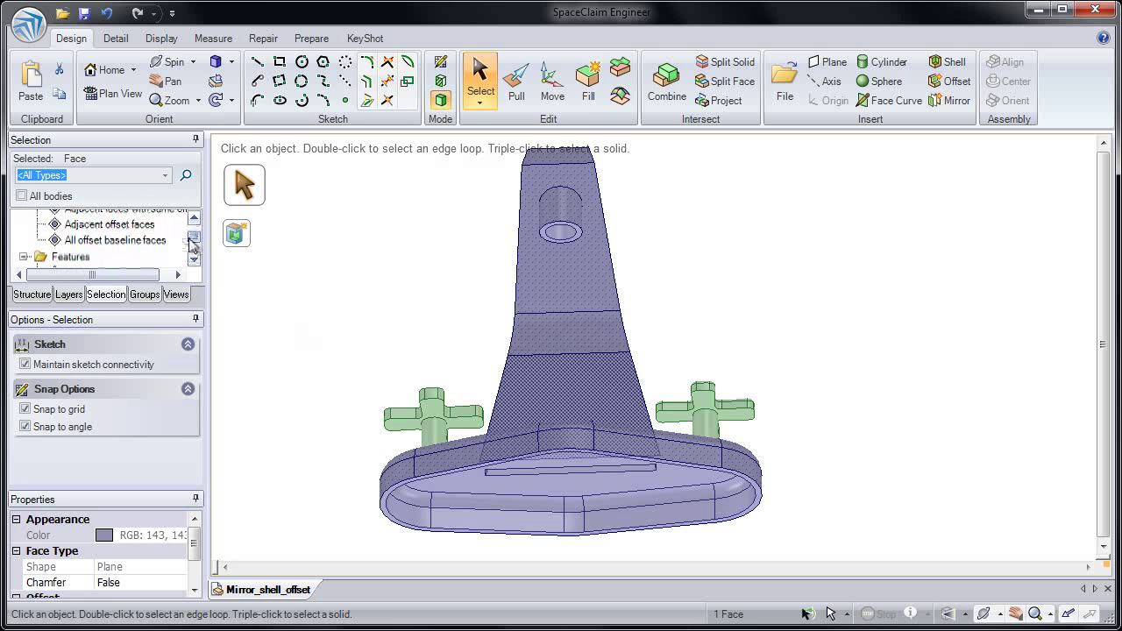
{"action": "left_click", "coordinate": [126, 240]}
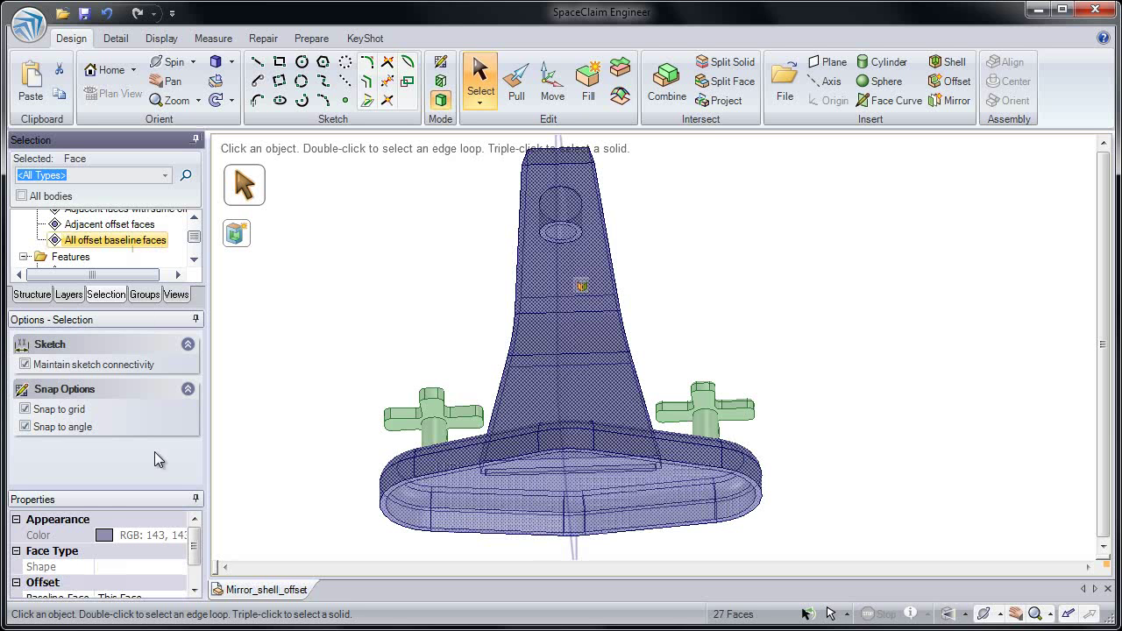
Set the Offset property of the selected faces to 3mm, then 7mm.
{"action": "left_click_drag", "start_coordinate": [195, 537], "coordinate": [197, 559]}
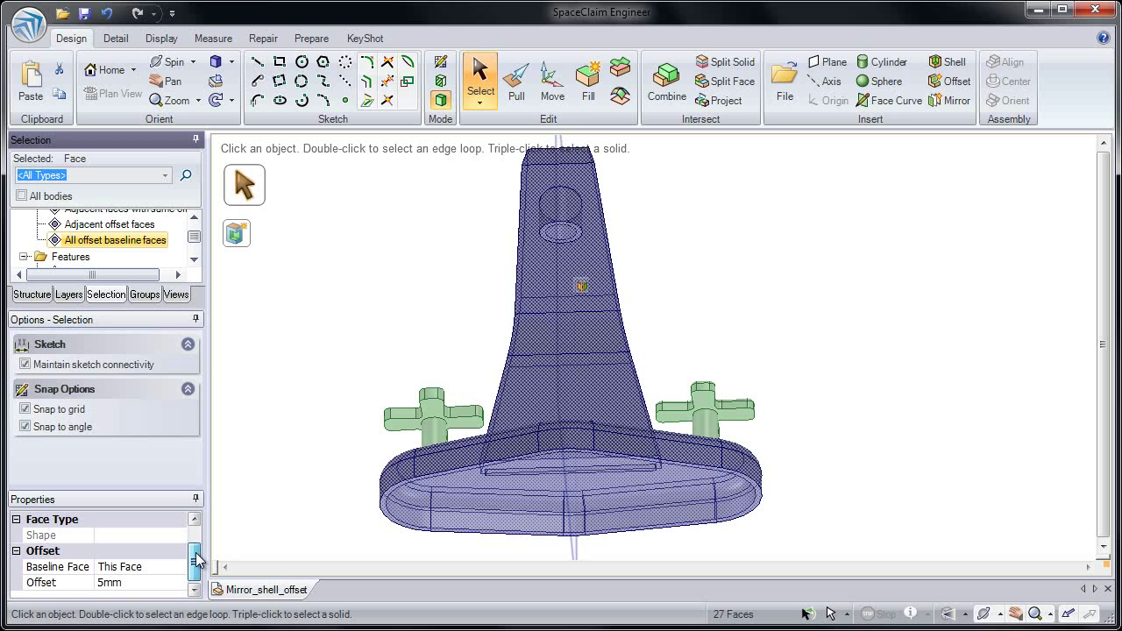
{"action": "left_click", "coordinate": [158, 581]}
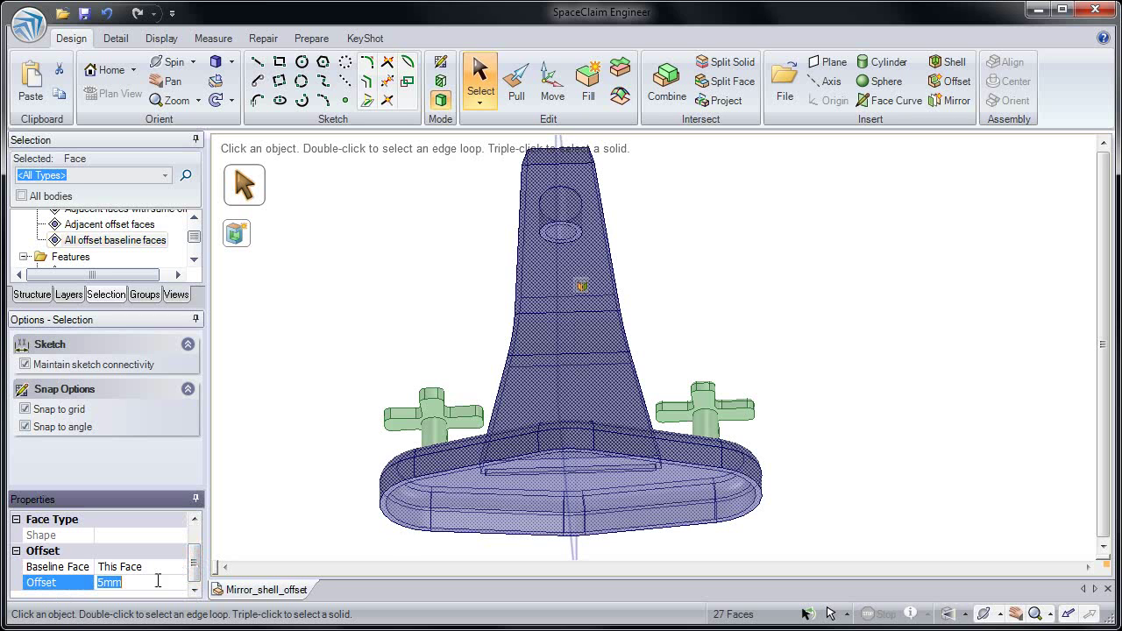
{"action": "type", "text": "3"}
{"action": "key", "text": "Return"}
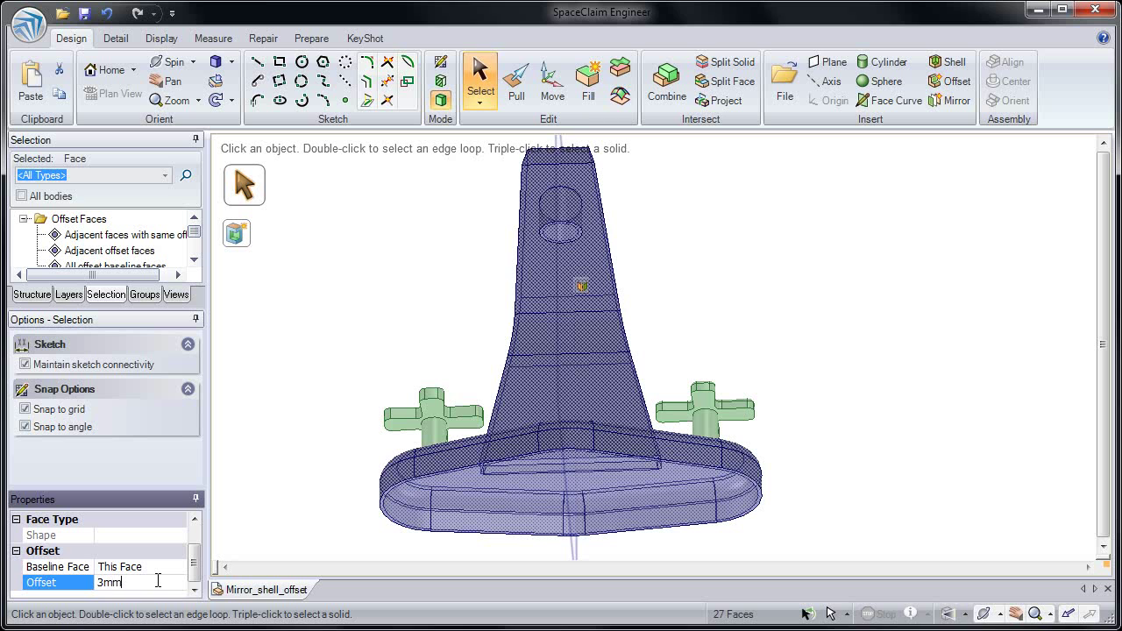
{"action": "left_click", "coordinate": [157, 581]}
{"action": "type", "text": "7"}
{"action": "key", "text": "Return"}
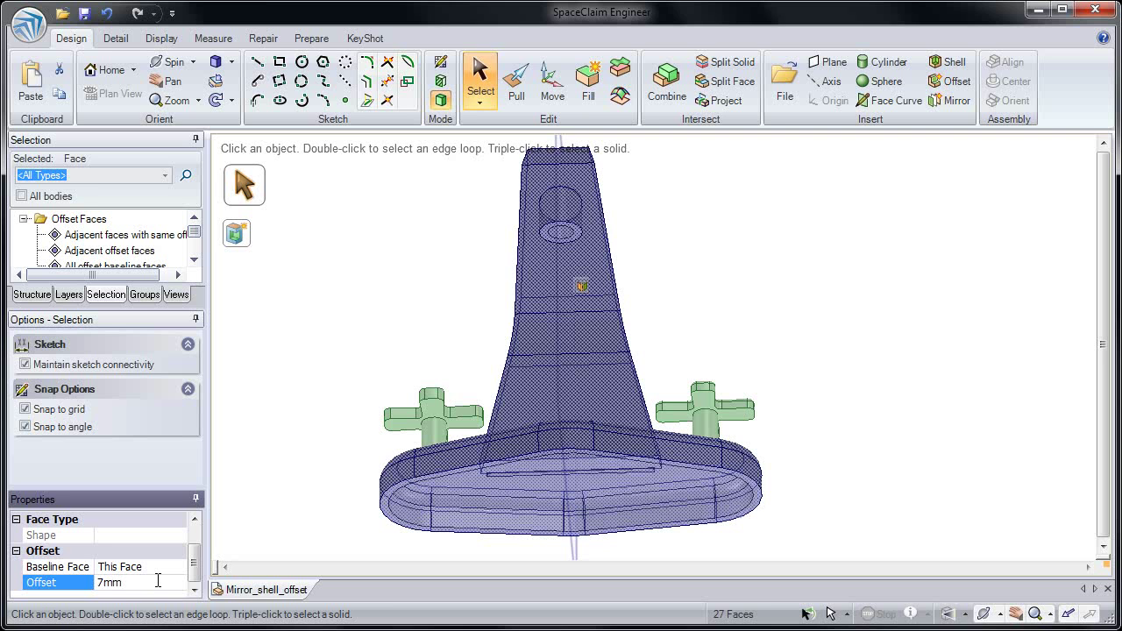
Keep This Face as the baseline face and clear the selection.
{"action": "left_click", "coordinate": [168, 568]}
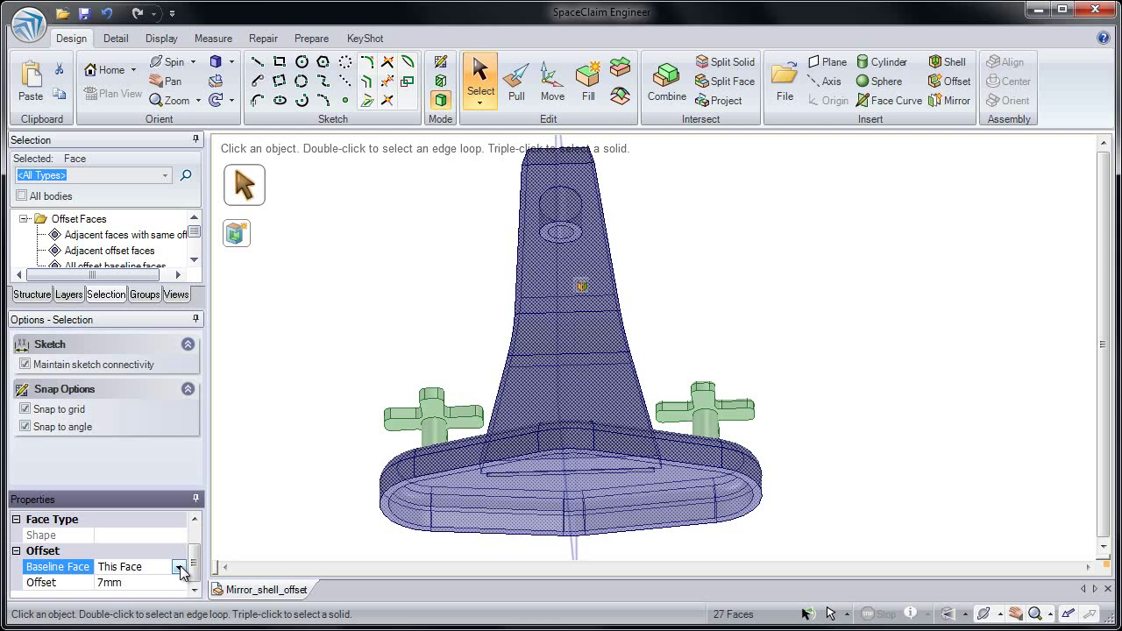
{"action": "left_click", "coordinate": [180, 567]}
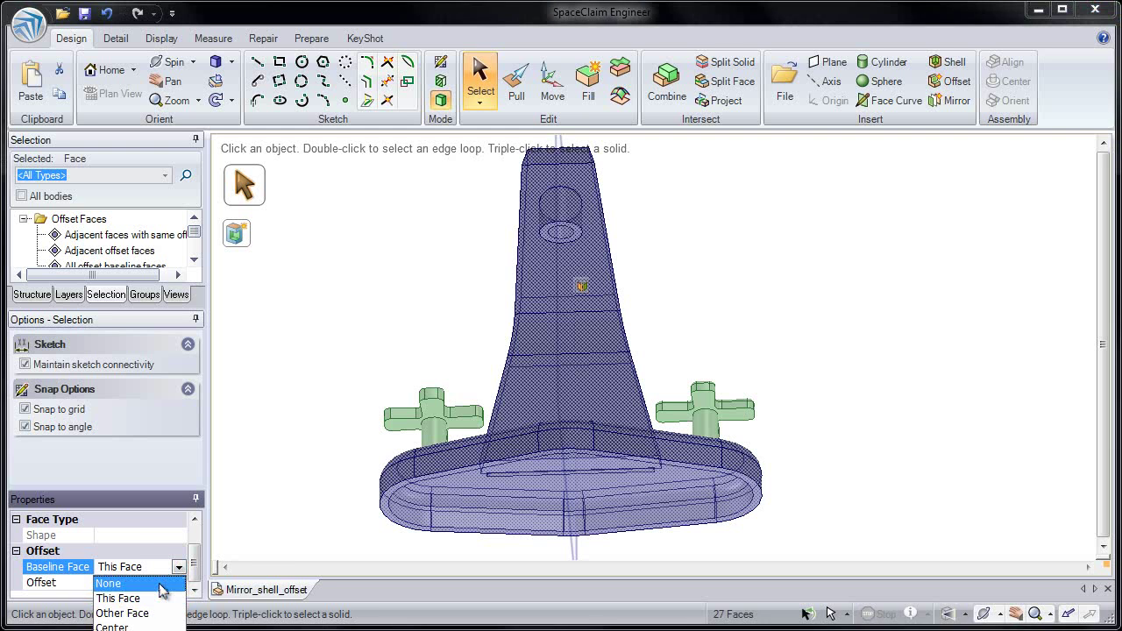
{"action": "left_click", "coordinate": [289, 512]}
{"action": "left_click", "coordinate": [293, 516]}
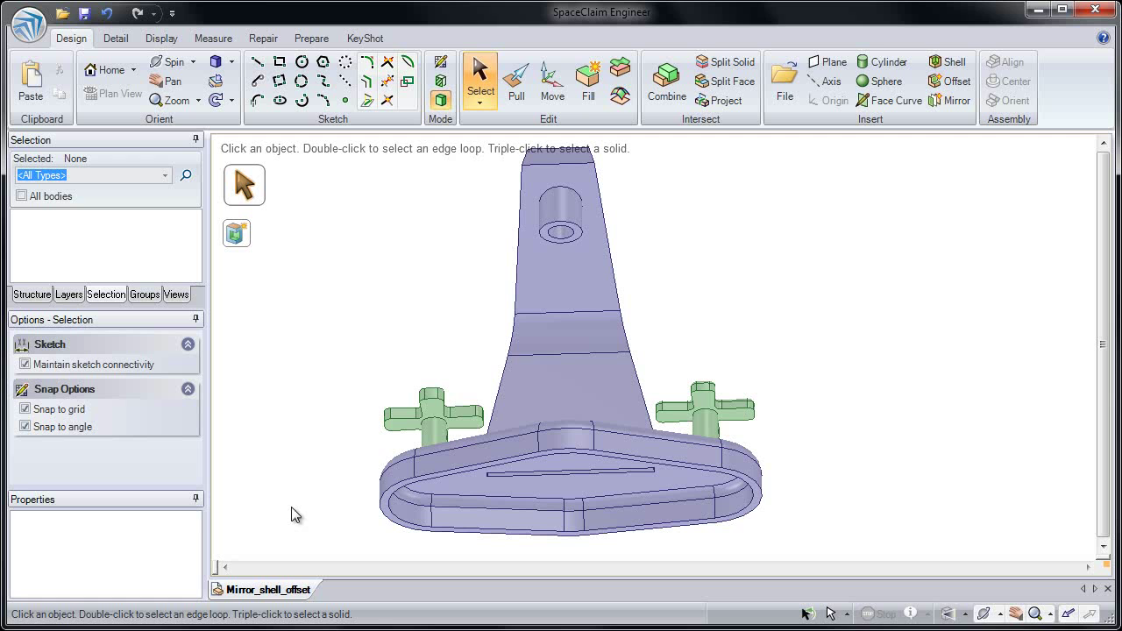
Jump to the Home view to see the whole hollow faucet.
{"action": "key", "text": "h"}
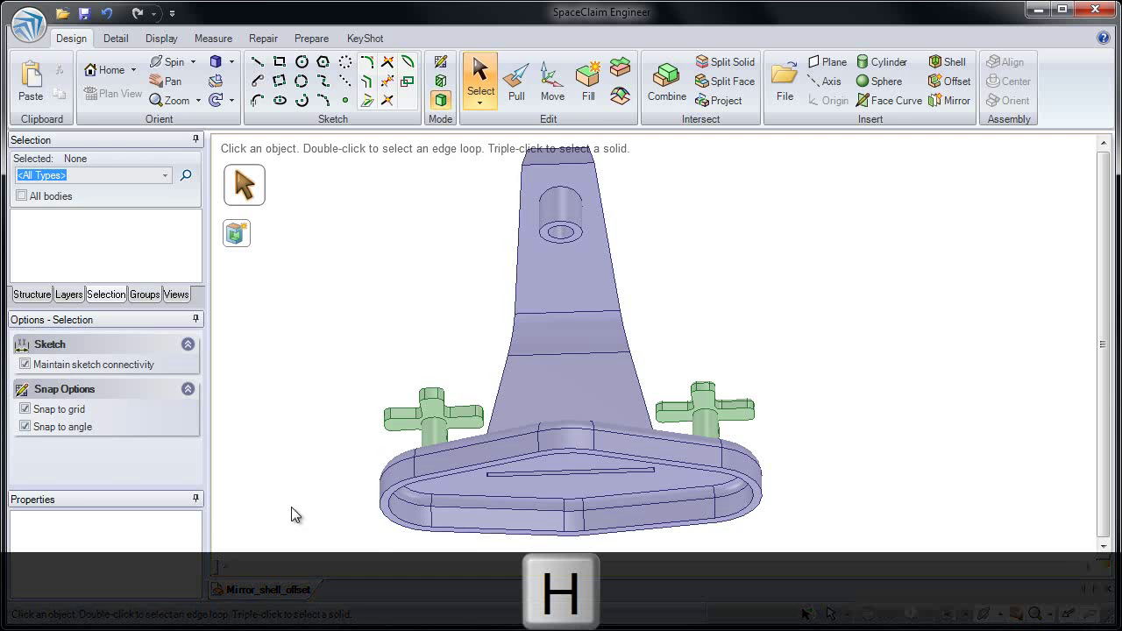